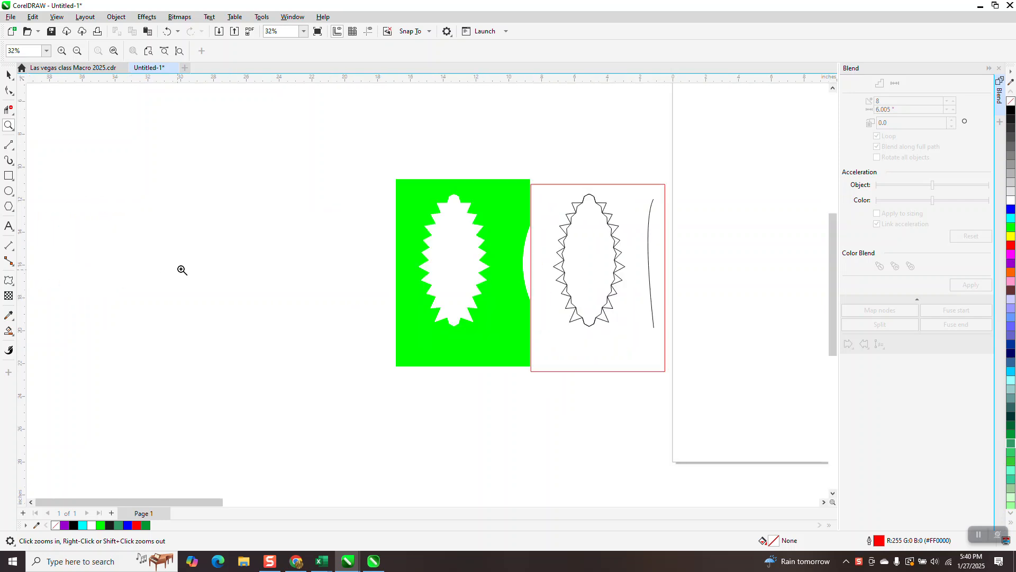
- Select the small leaf pair and the large leaf pair below it together to check them for blending
scroll(470, 267, "down", 3)
scroll(364, 273, "down", 3)
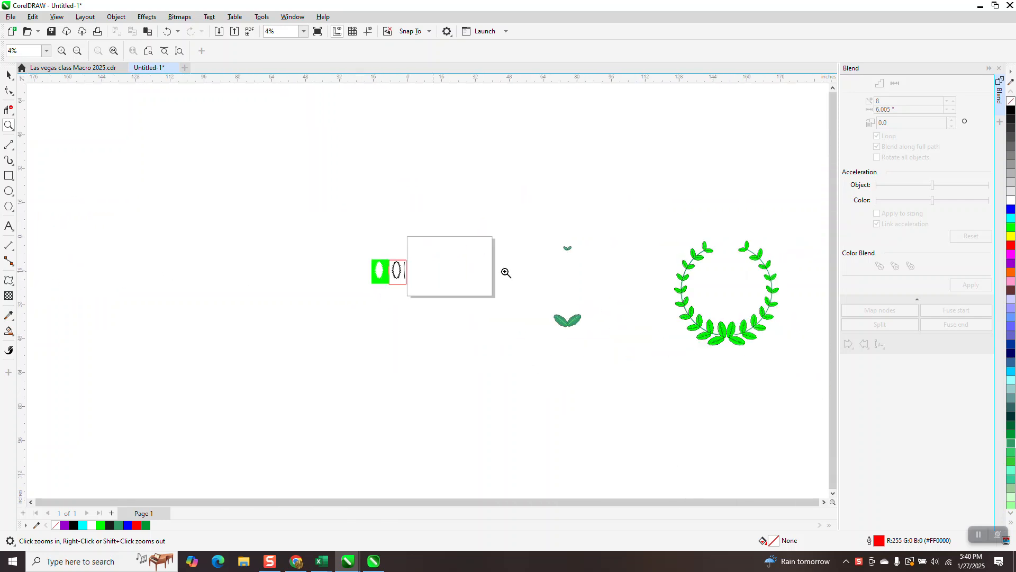
left_click_drag(554, 234, 602, 342)
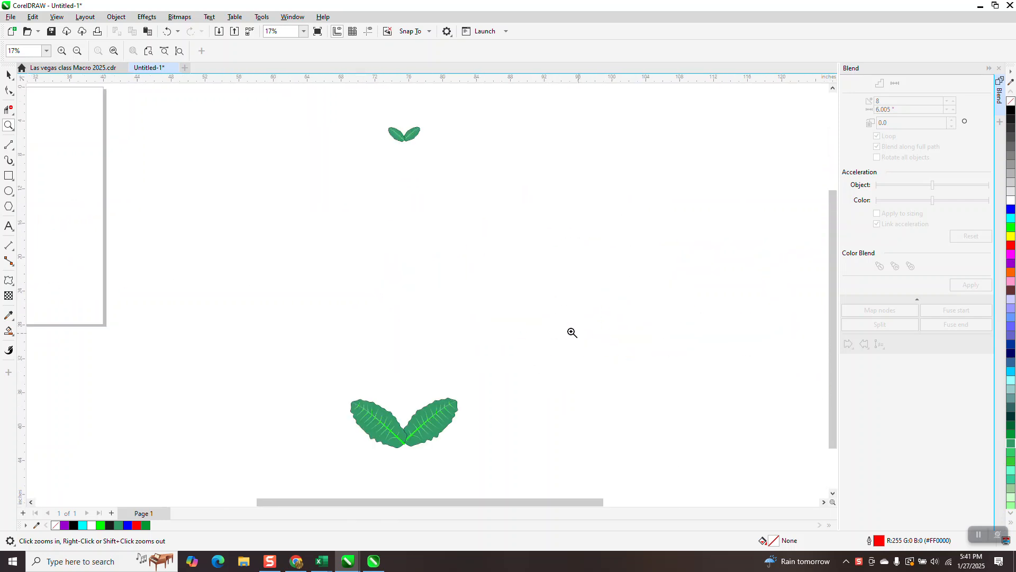
left_click(9, 75)
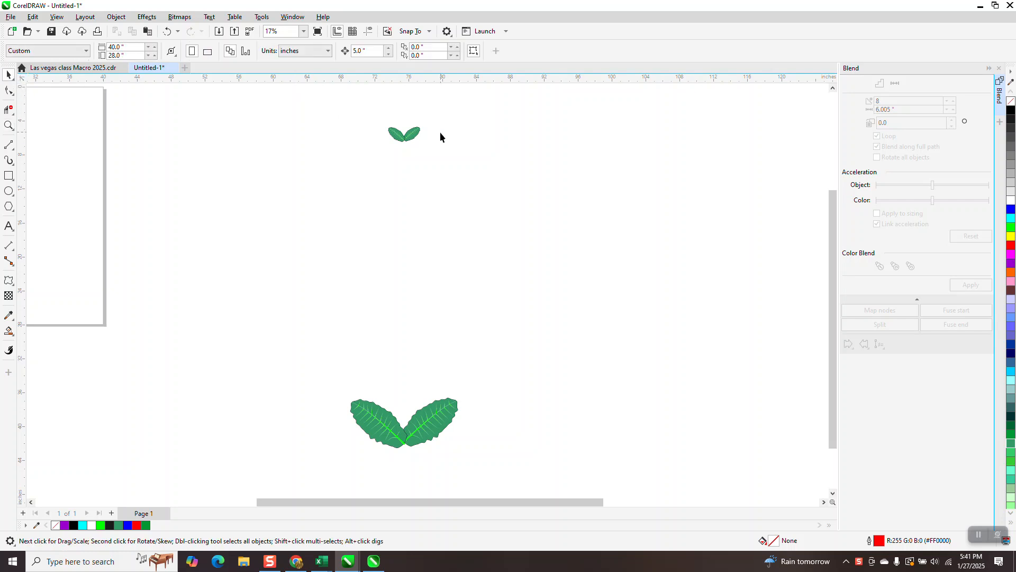
left_click(414, 135)
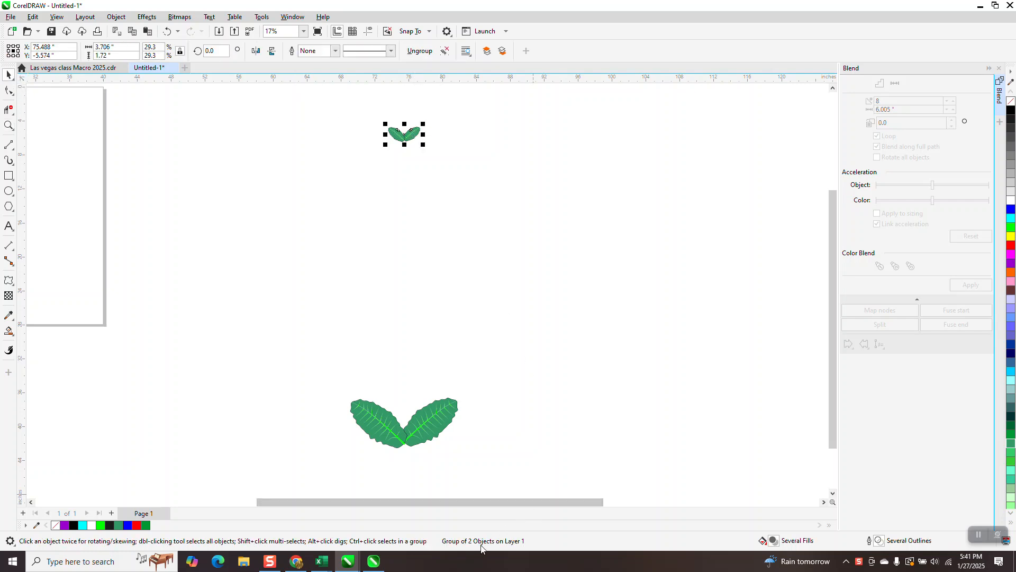
left_click(447, 423)
left_click_drag(438, 455, 507, 459)
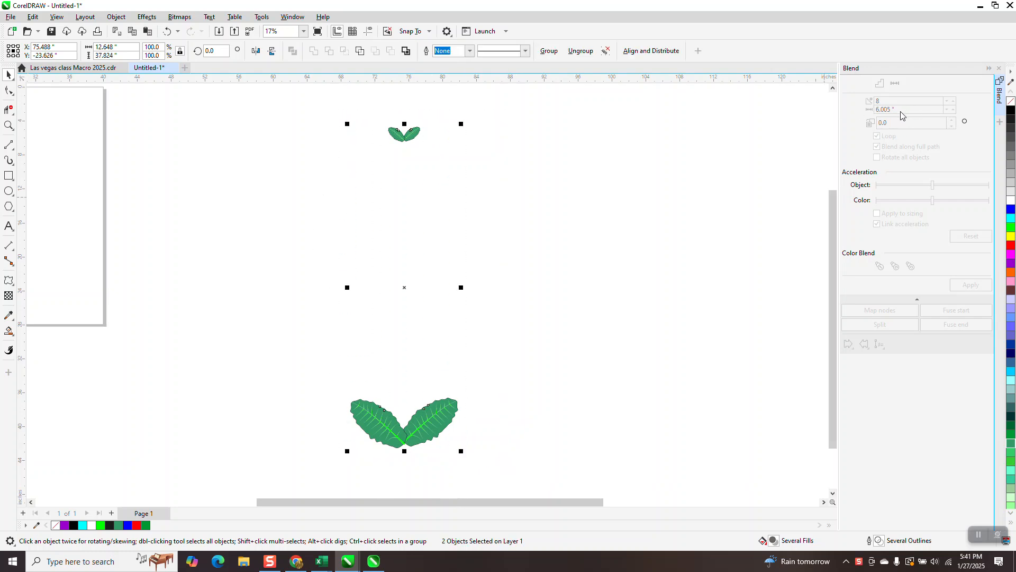
- Try an 8-step blend between two squares drawn one above the other beside the leaves, and delete the test objects
left_click(9, 175)
mouse_move(596, 131)
left_mouse_down()
mouse_move(631, 147)
mouse_move(648, 183)
left_mouse_up()
left_click_drag(643, 373, 593, 425)
left_click(8, 75)
left_click_drag(567, 101, 693, 437)
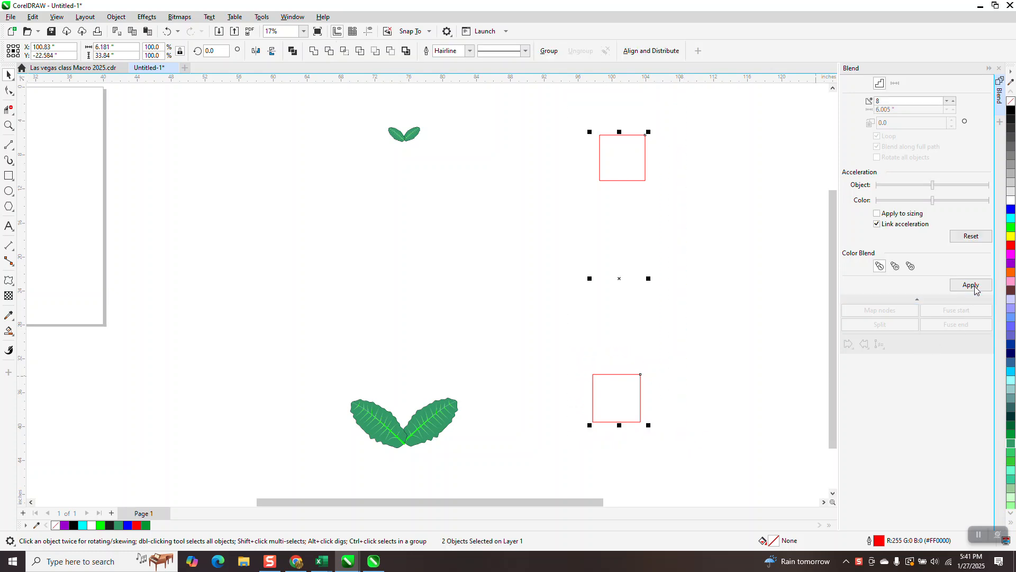
left_click(971, 285)
key("Delete")
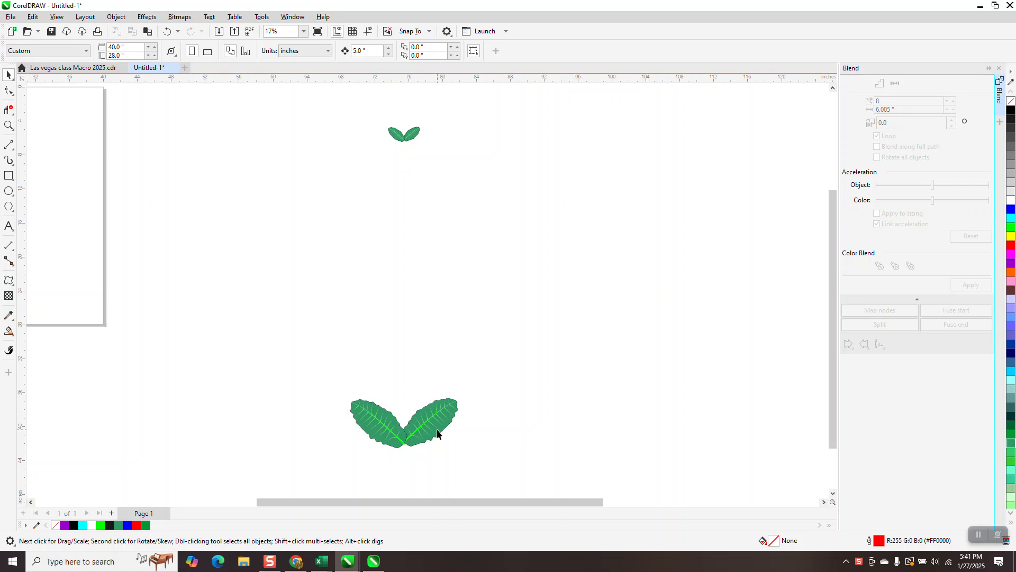
- Ungroup the large pair of leaves into two separate leaves
left_click(9, 125)
left_click_drag(380, 379, 444, 438)
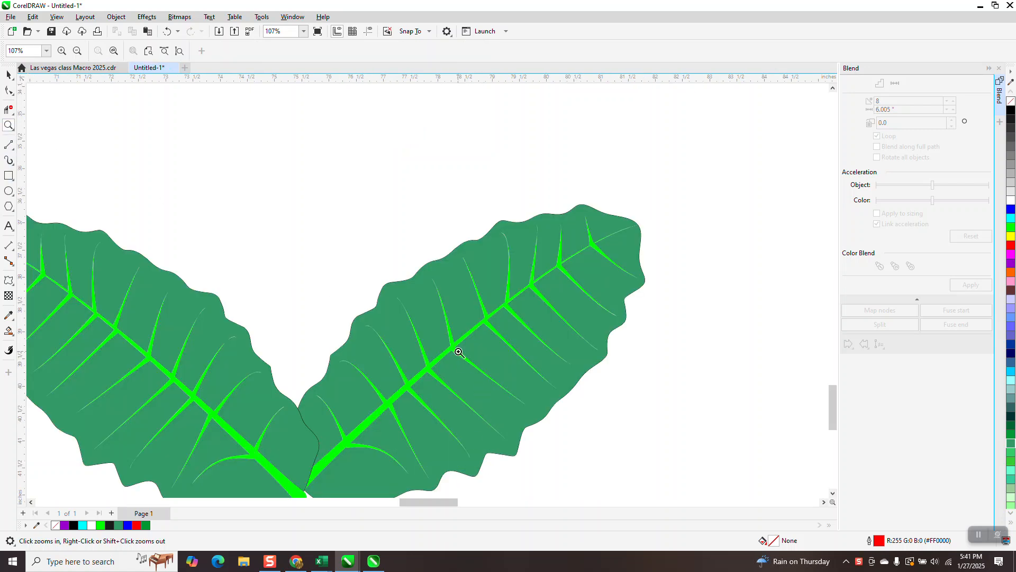
scroll(427, 320, "down", 3)
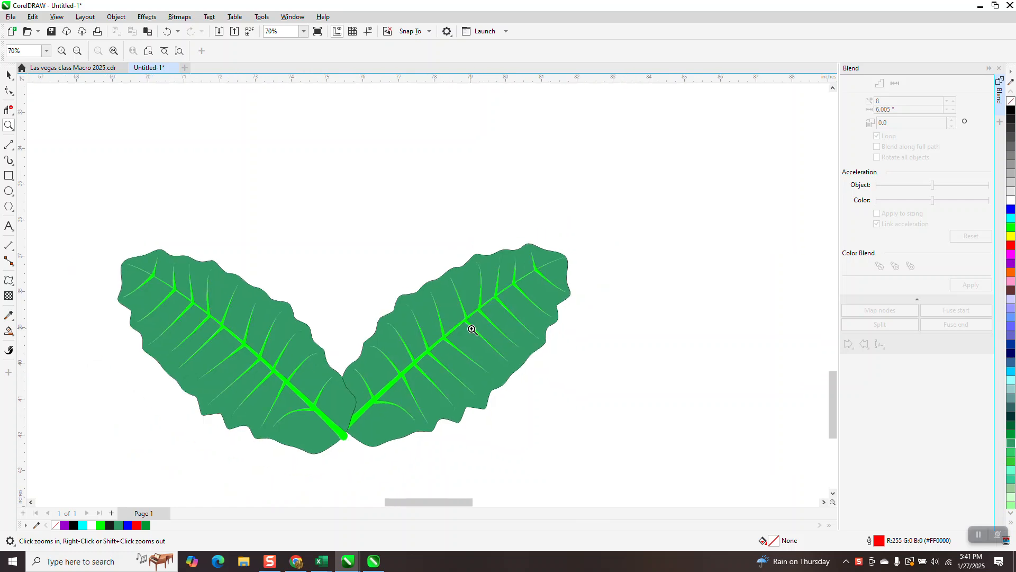
scroll(498, 313, "down", 1)
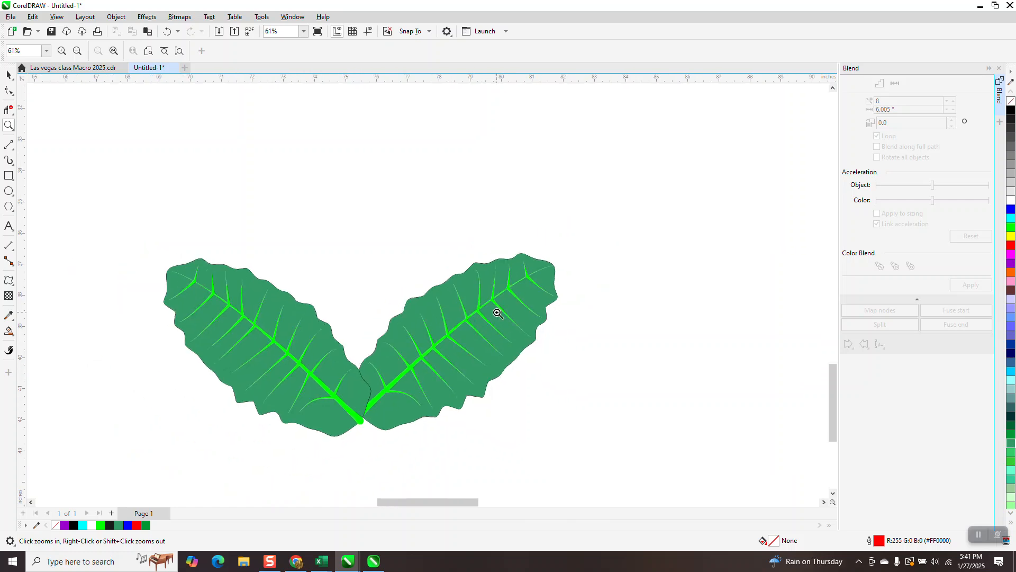
left_click(9, 75)
scroll(337, 145, "down", 1)
key("ctrl+a")
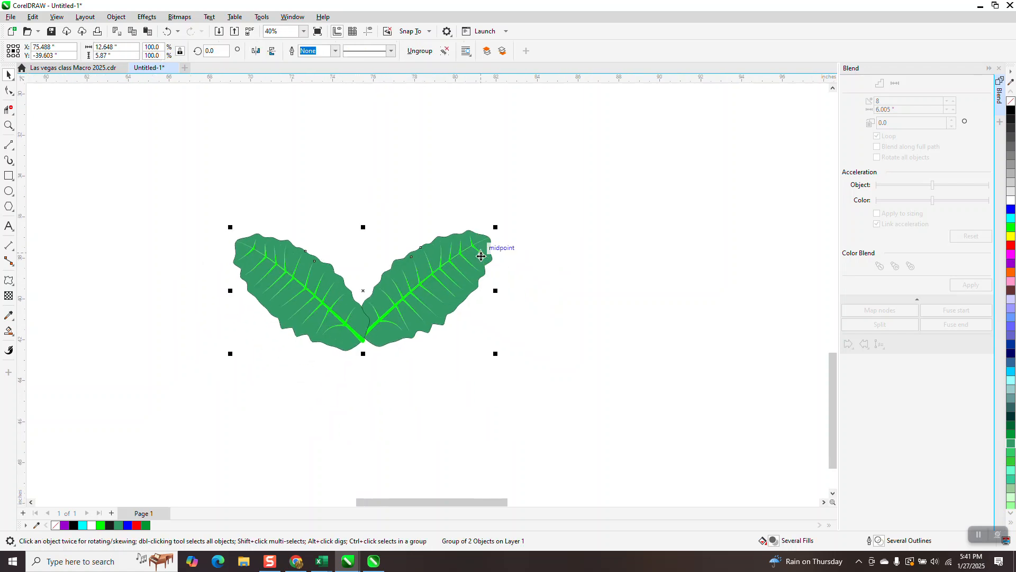
left_click(117, 17)
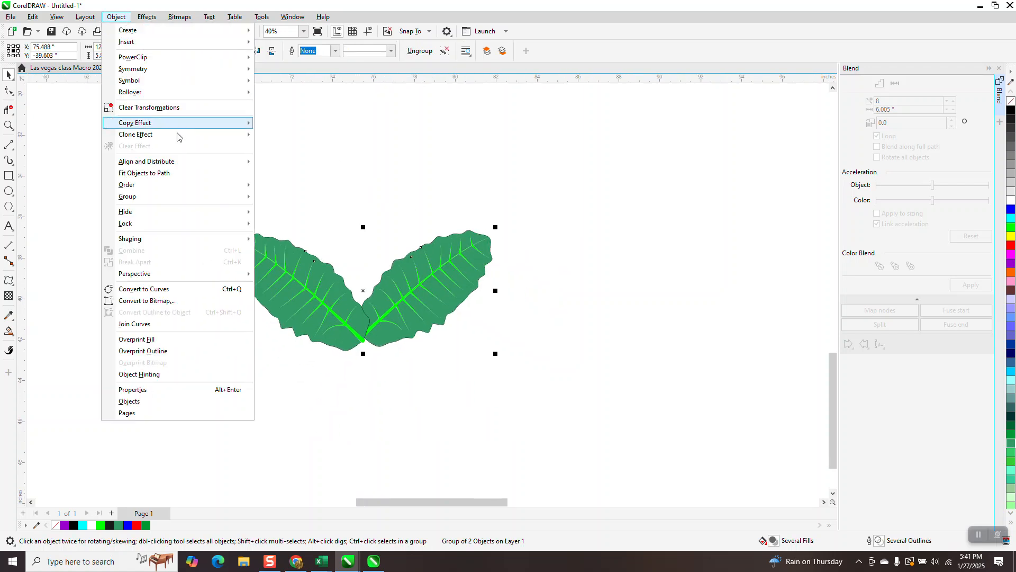
mouse_move(152, 196)
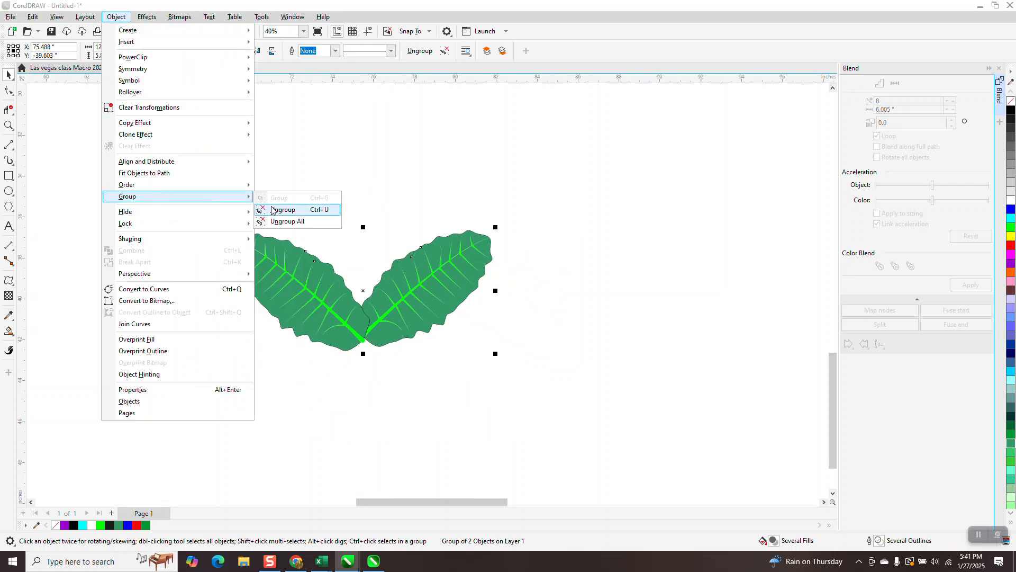
left_click(266, 209)
- Move the right-hand leaf clear of the left one and give it no fill and a black outline
left_click(453, 250)
left_click_drag(454, 249, 600, 243)
left_click(1011, 100)
right_click(1010, 110)
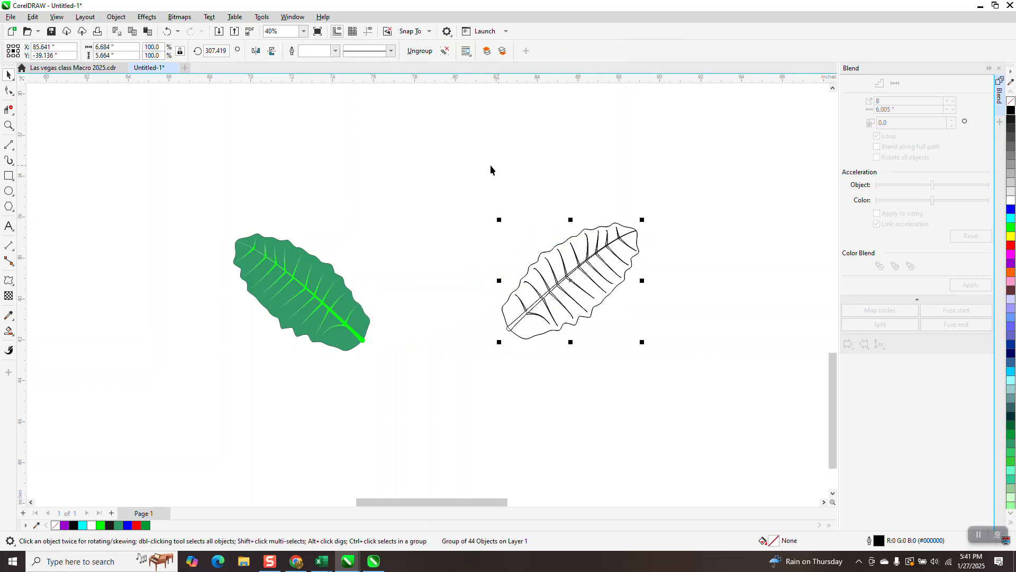
- Ungroup all objects of the outlined leaf
left_click_drag(651, 350, 650, 350)
left_click(125, 20)
mouse_move(215, 197)
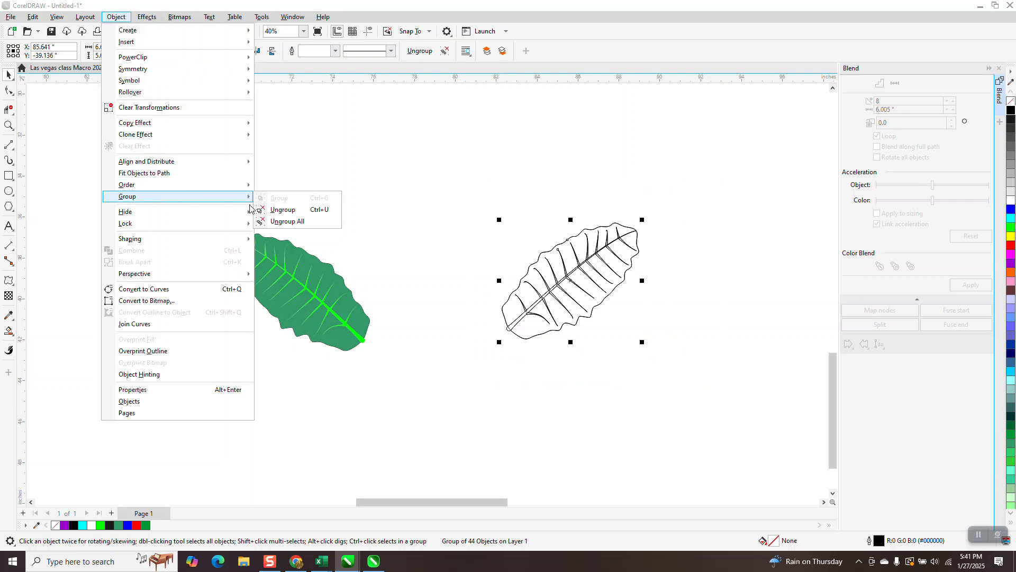
left_click(273, 226)
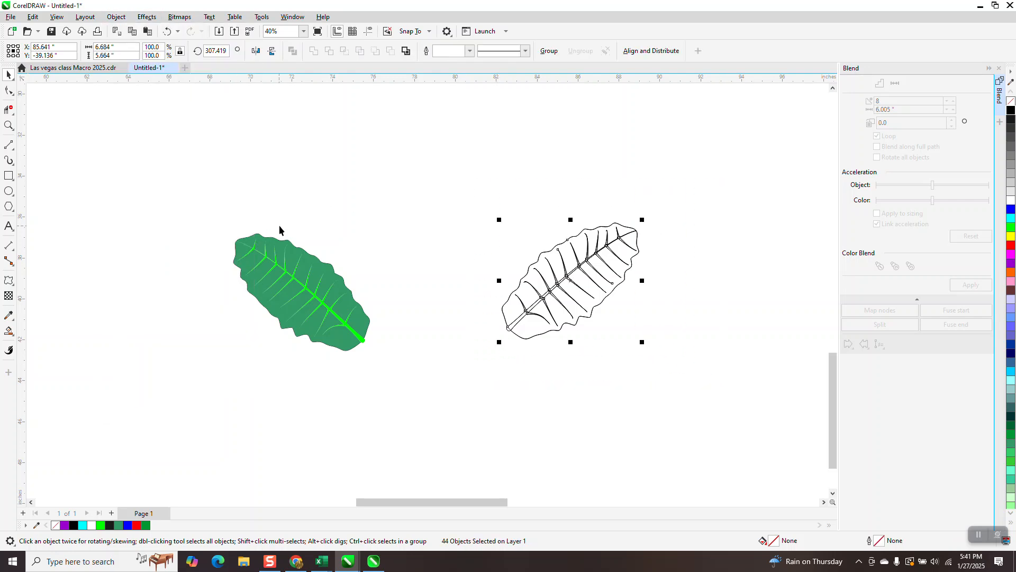
- Examine up close how the side veins of the outlined leaf meet the midrib
left_click(8, 125)
left_click_drag(459, 224, 635, 339)
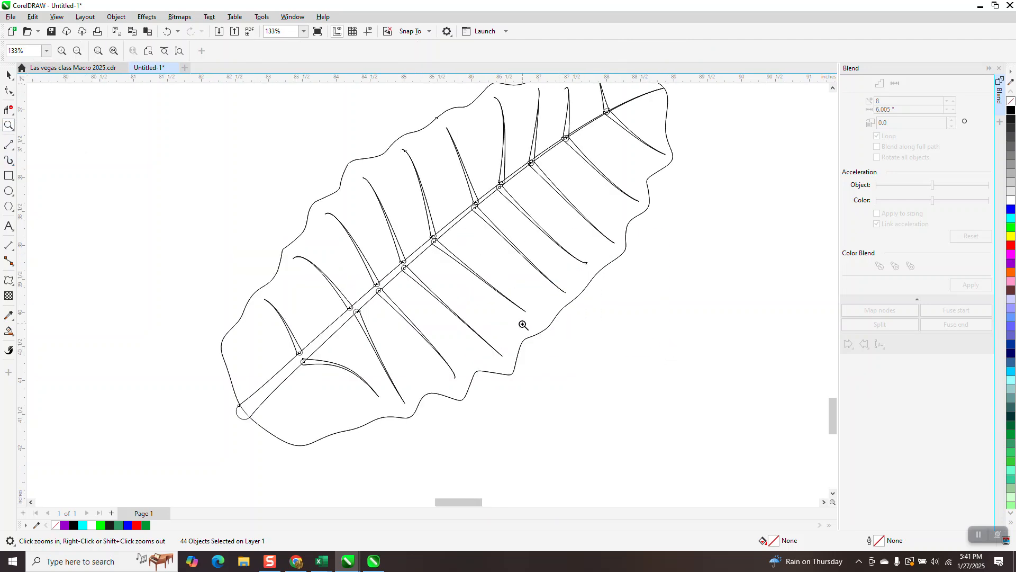
scroll(522, 325, "down", 1)
left_click_drag(285, 257, 428, 354)
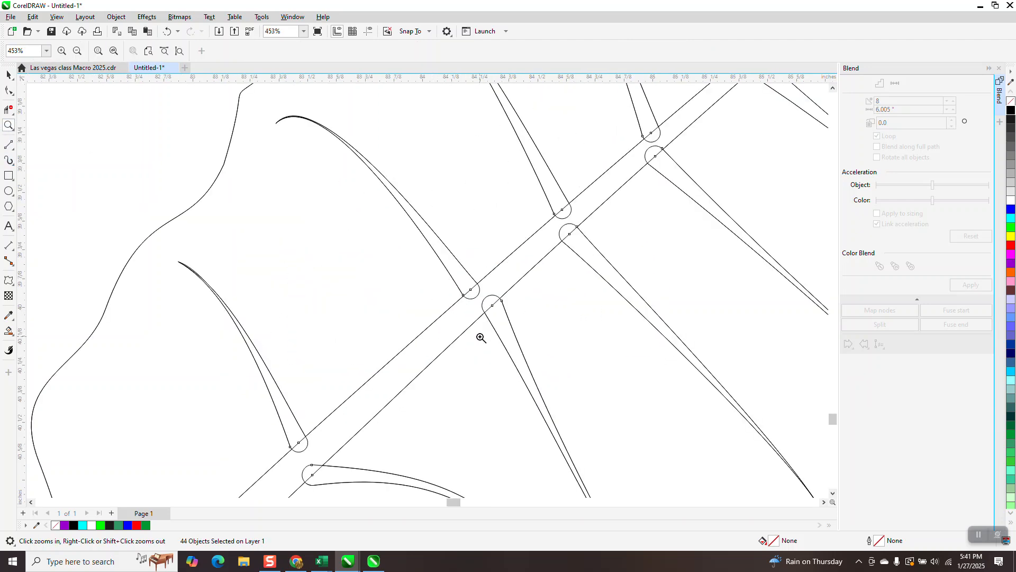
scroll(492, 313, "down", 1)
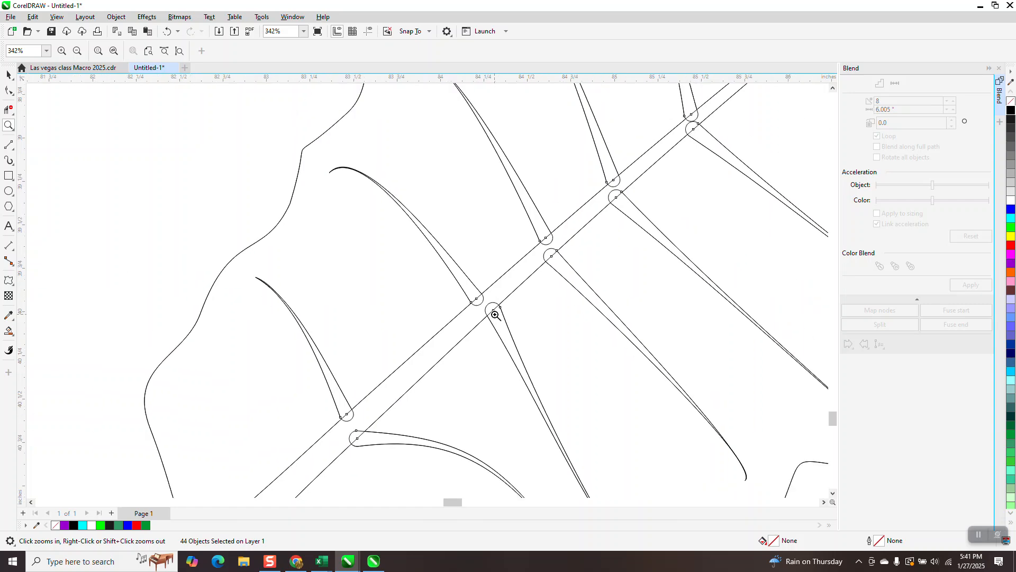
scroll(495, 314, "down", 3)
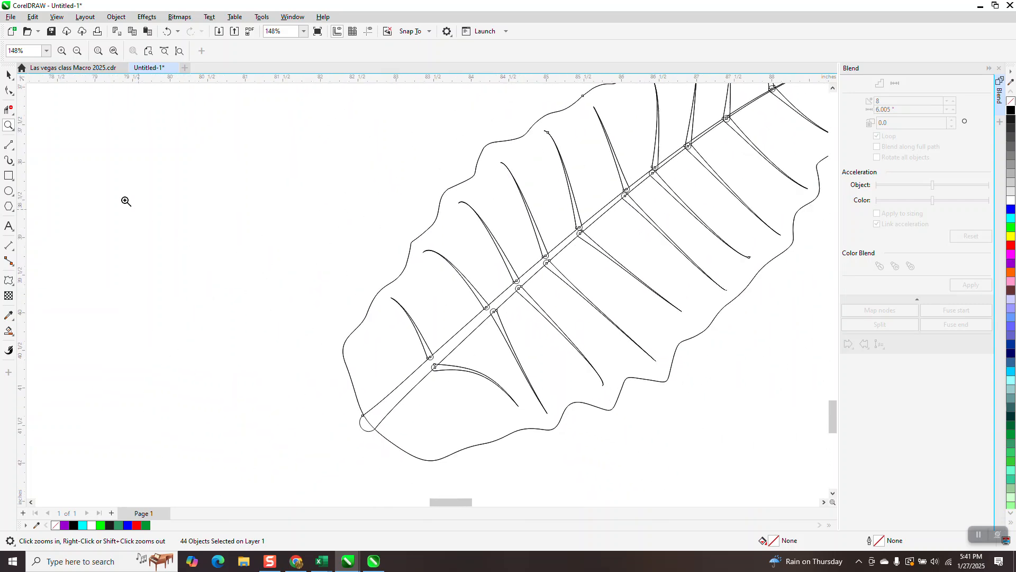
right_click(406, 315)
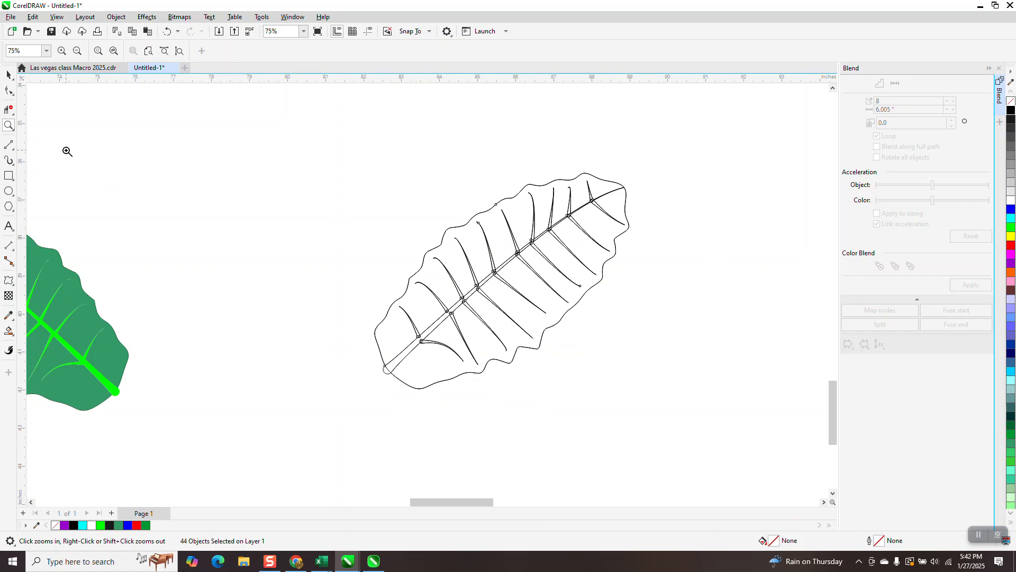
- Set the nudge distance to 7 inches, and nudge the two extra curves overlapping the outlined leaf aside and delete them
left_click(9, 75)
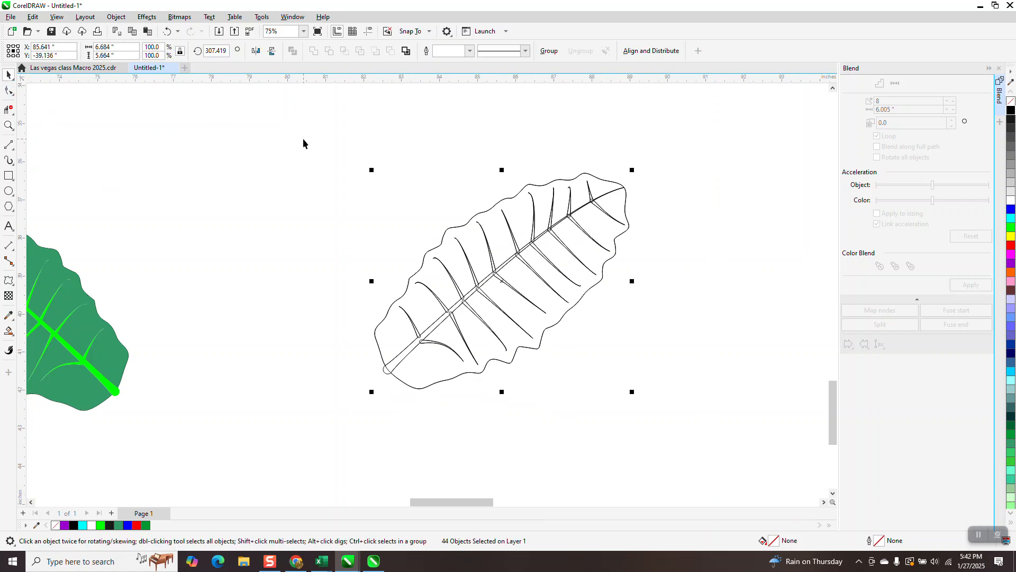
left_click(154, 112)
type("7.0 \"")
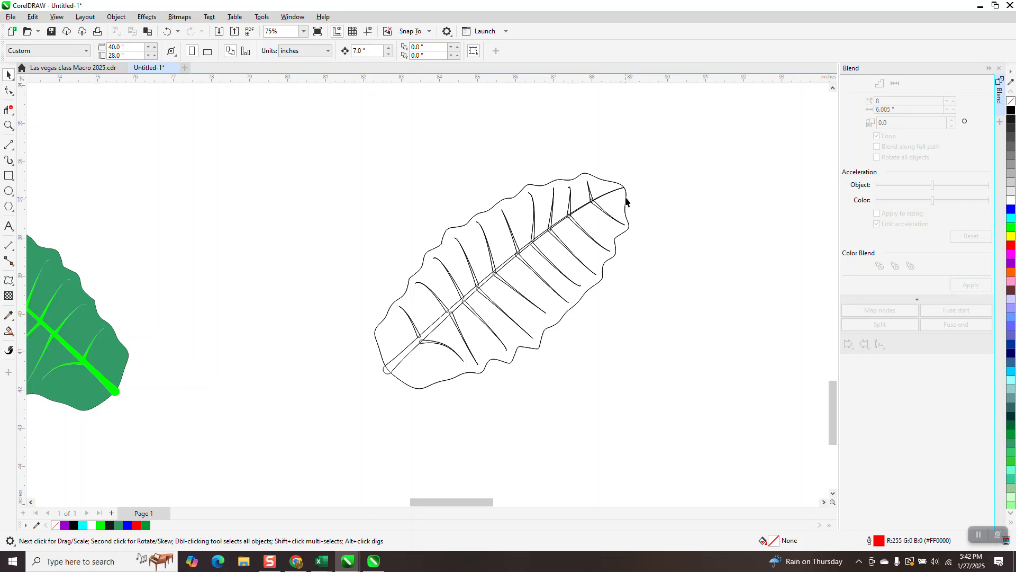
left_click(627, 197)
key("Right")
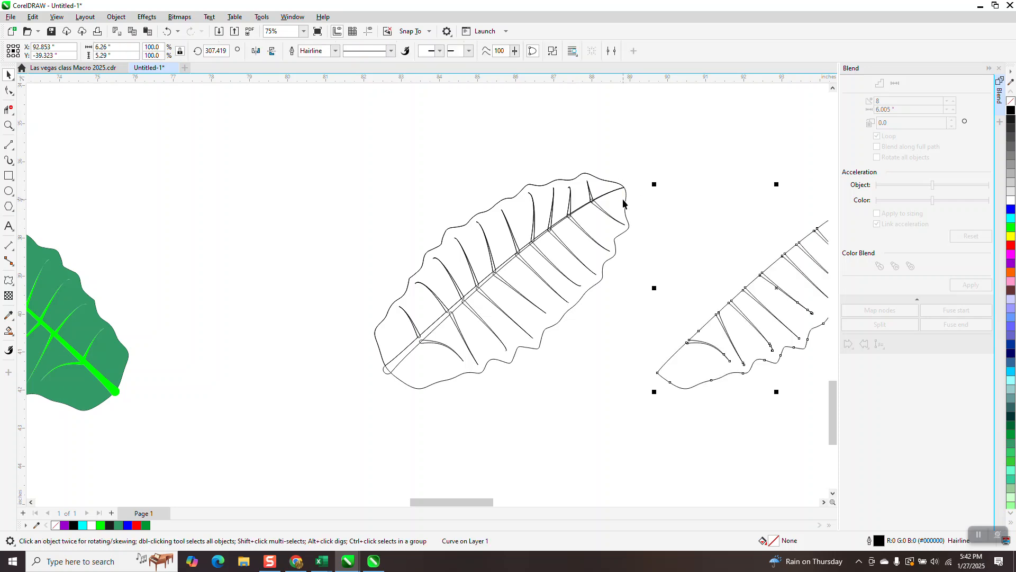
key("Delete")
left_click(603, 194)
key("Right")
key("Delete")
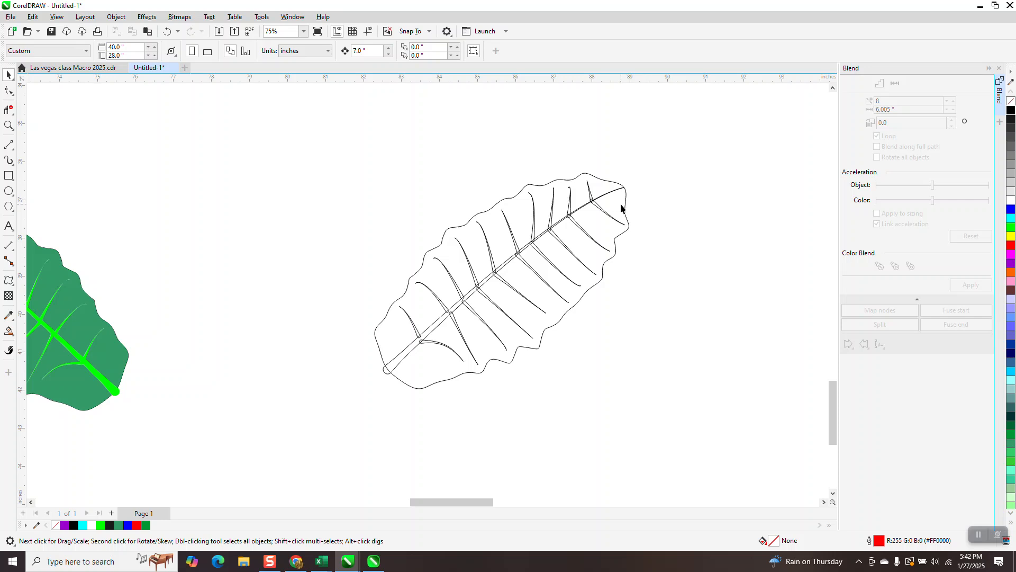
- Nudge the wavy leaf outline 7 inches right, off the veins, and break the remaining midrib and vein objects apart
left_click(624, 203)
key("Right")
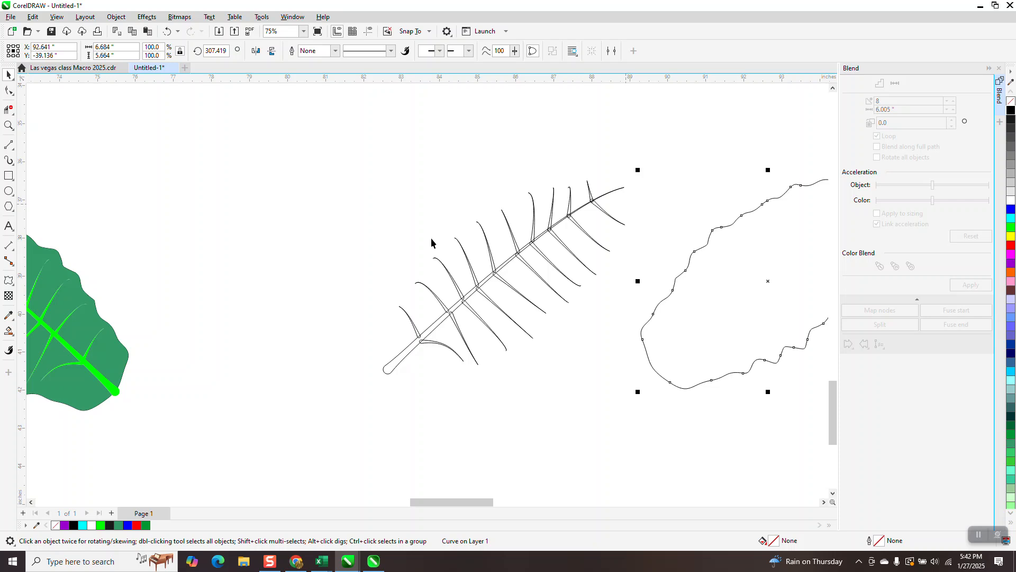
left_click_drag(330, 115, 655, 420)
left_click(147, 17)
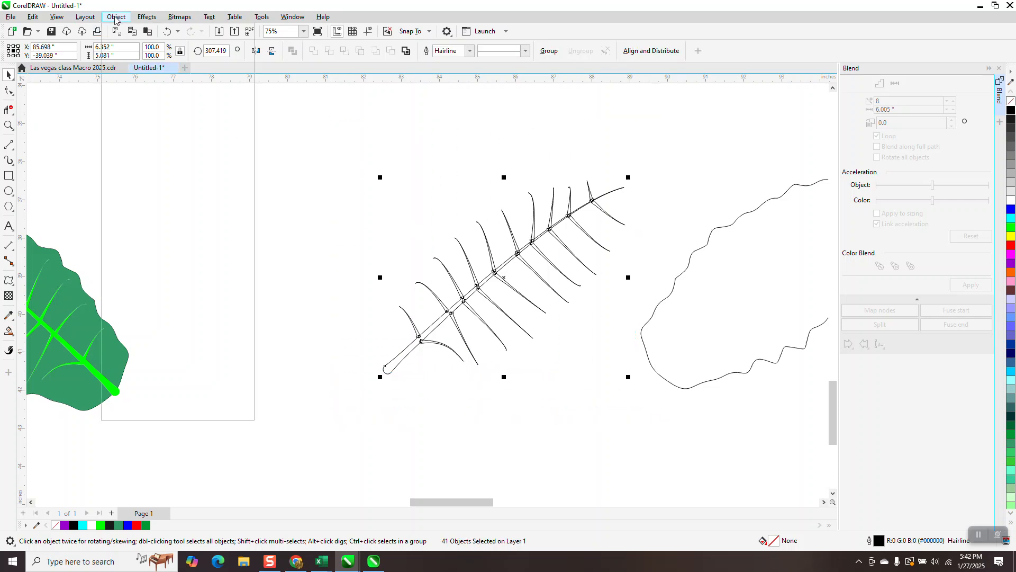
mouse_move(123, 17)
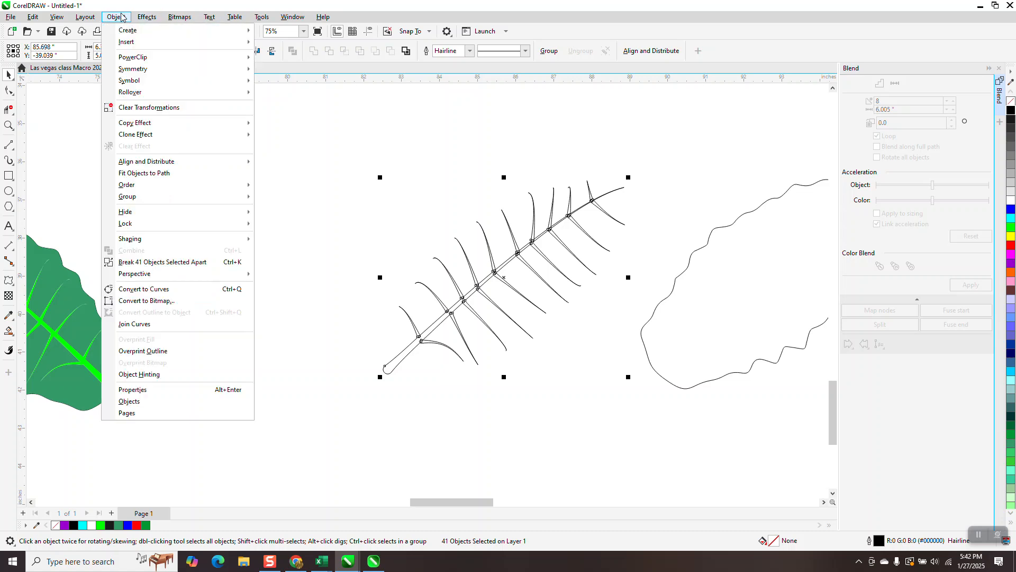
left_click(185, 262)
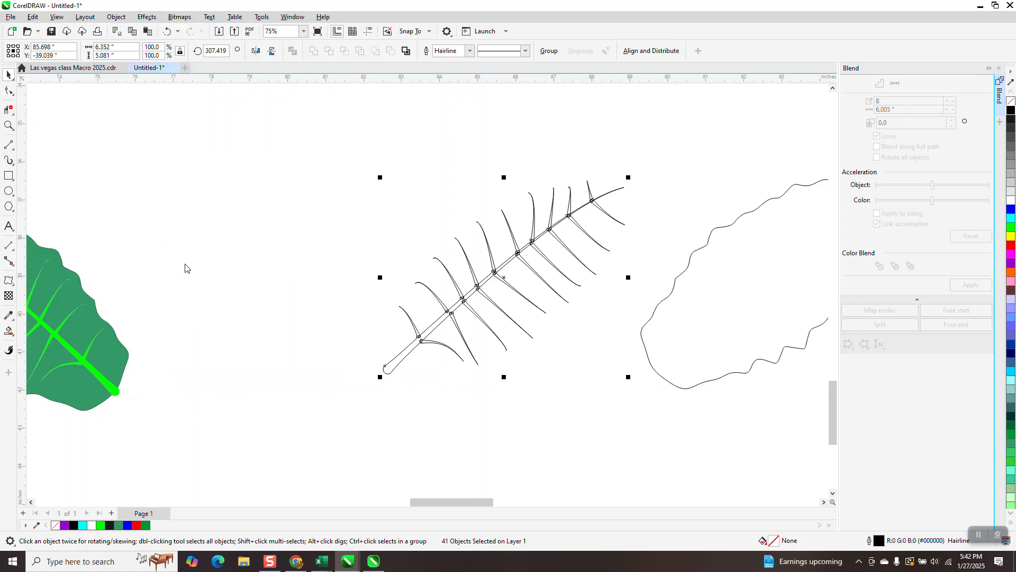
- Delete the centre line inside the lowest side vein above the midrib
left_click(9, 126)
left_click_drag(496, 203, 604, 257)
scroll(550, 251, "down", 2)
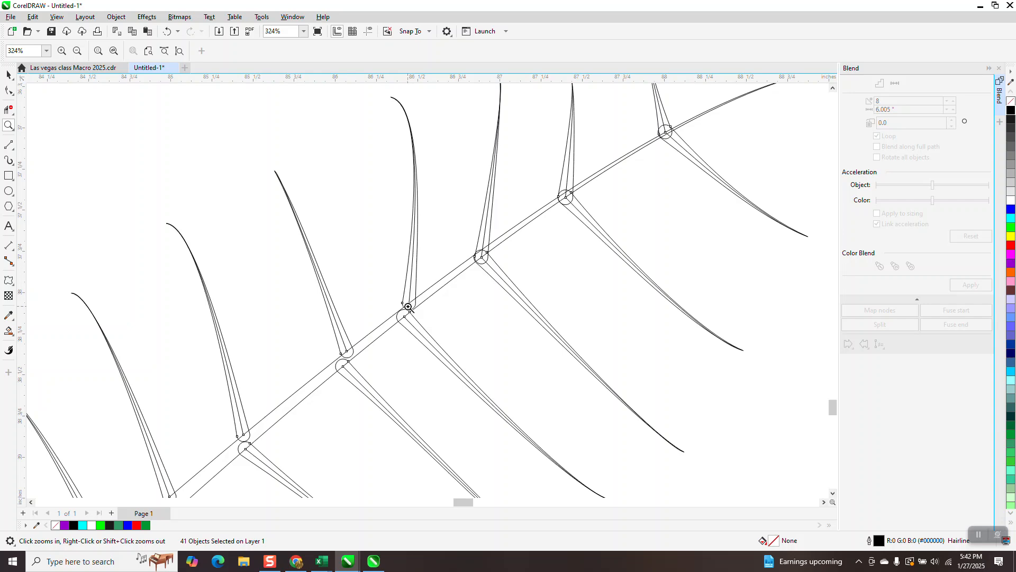
scroll(388, 236, "down", 5)
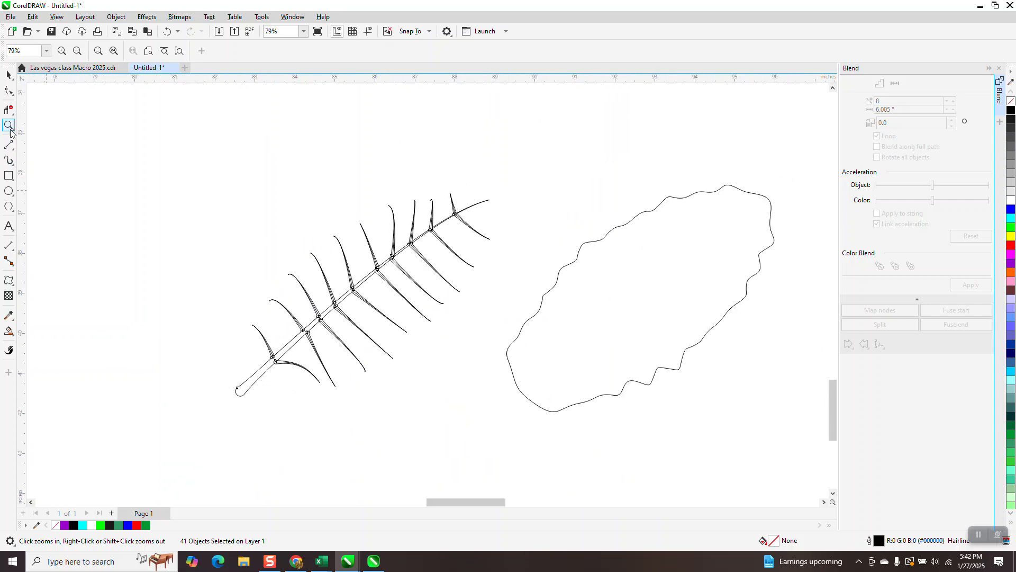
left_click_drag(228, 307, 389, 385)
left_click(9, 75)
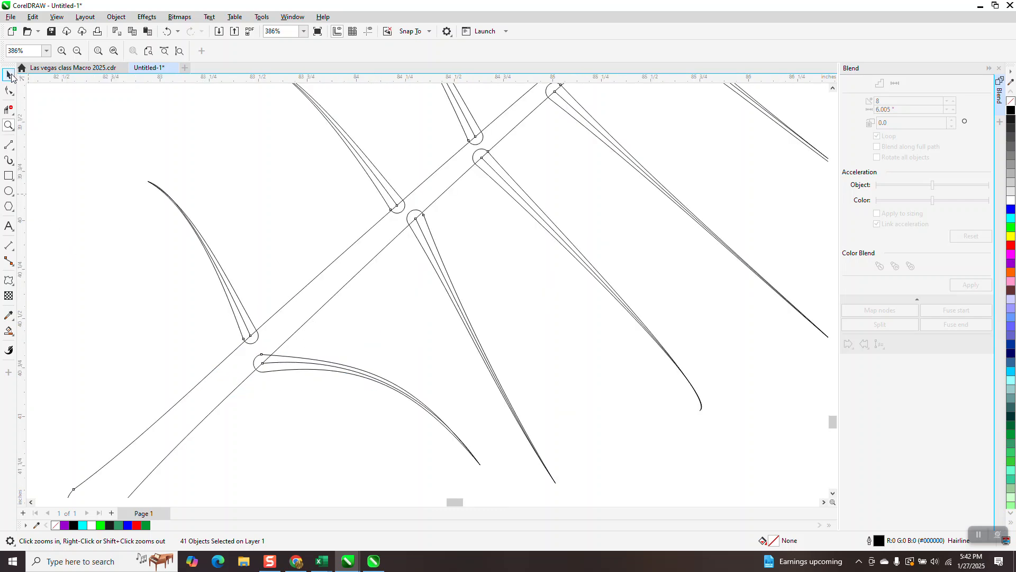
left_click(245, 324)
key("Escape")
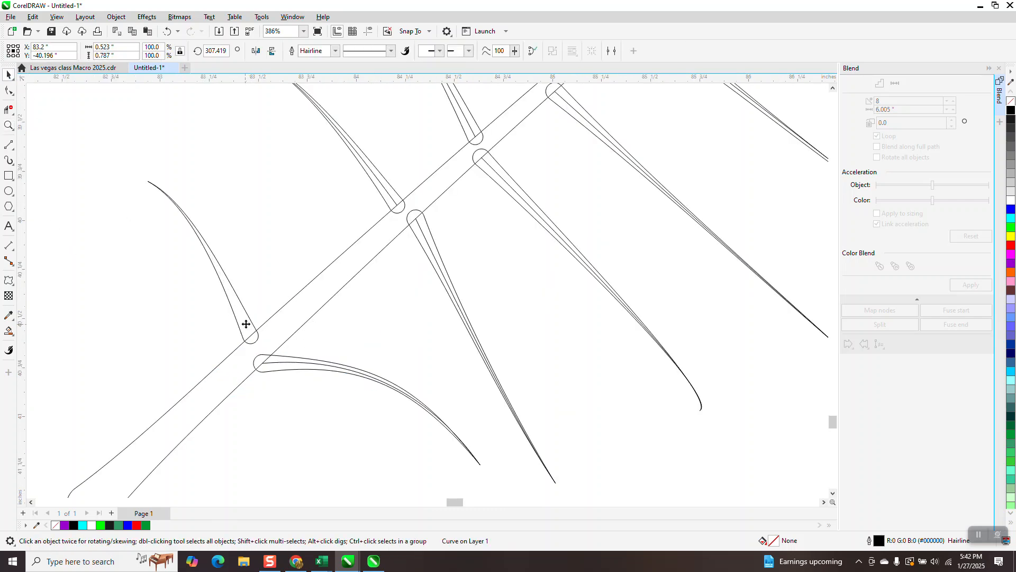
left_click(276, 361)
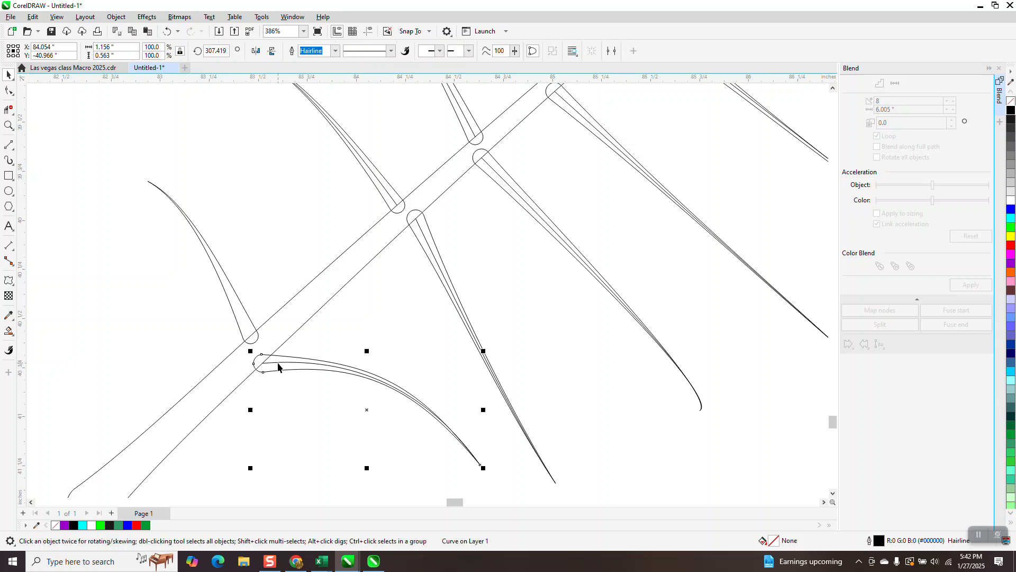
key("Delete")
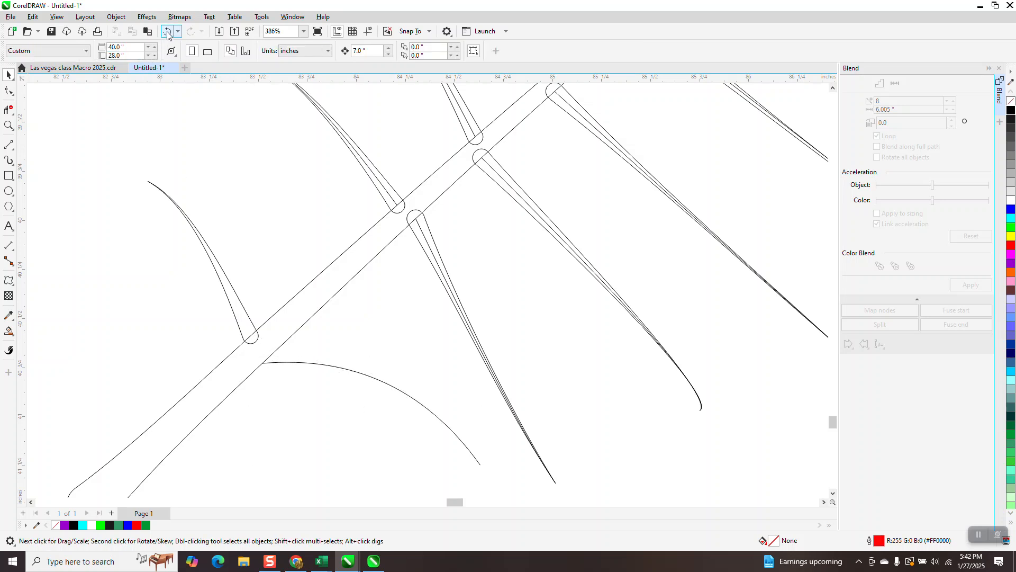
left_click(168, 33)
key("Escape")
left_click(274, 364)
key("Delete")
left_click(168, 32)
- Delete the centre line inside the lowest side vein below the midrib, keeping the vein's outline
scroll(214, 210, "down", 3)
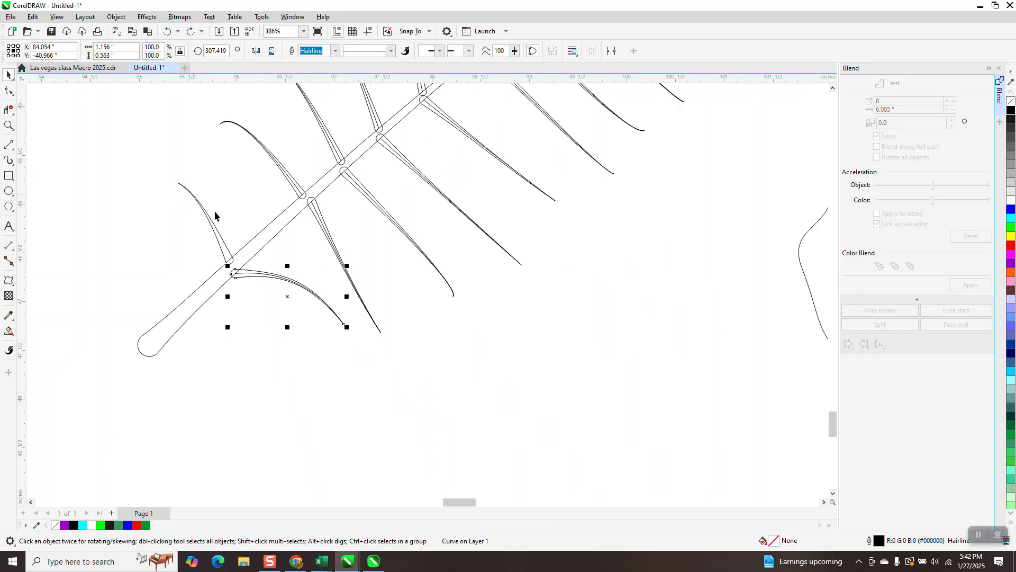
left_click(9, 125)
left_click_drag(229, 255, 281, 294)
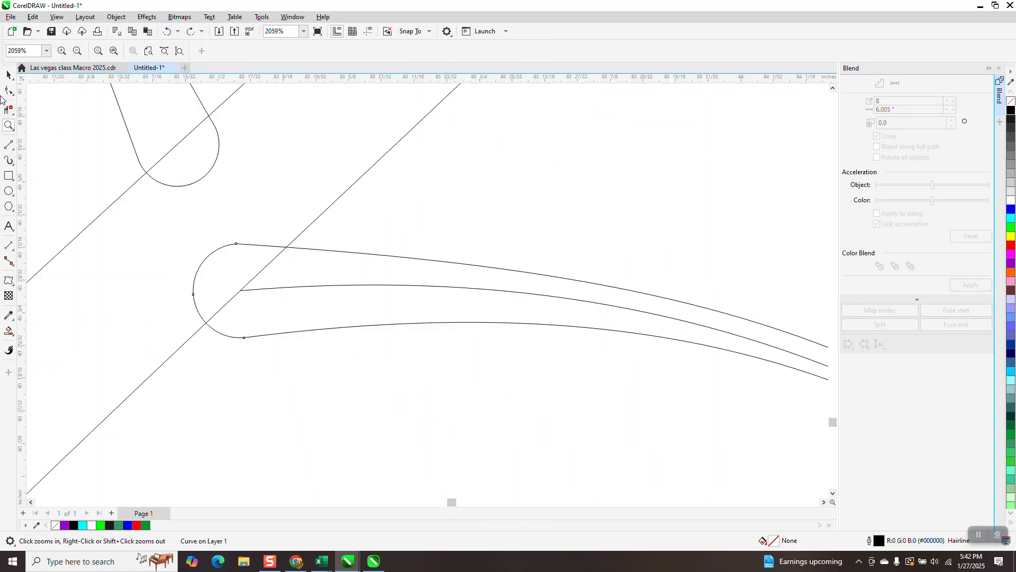
key("space")
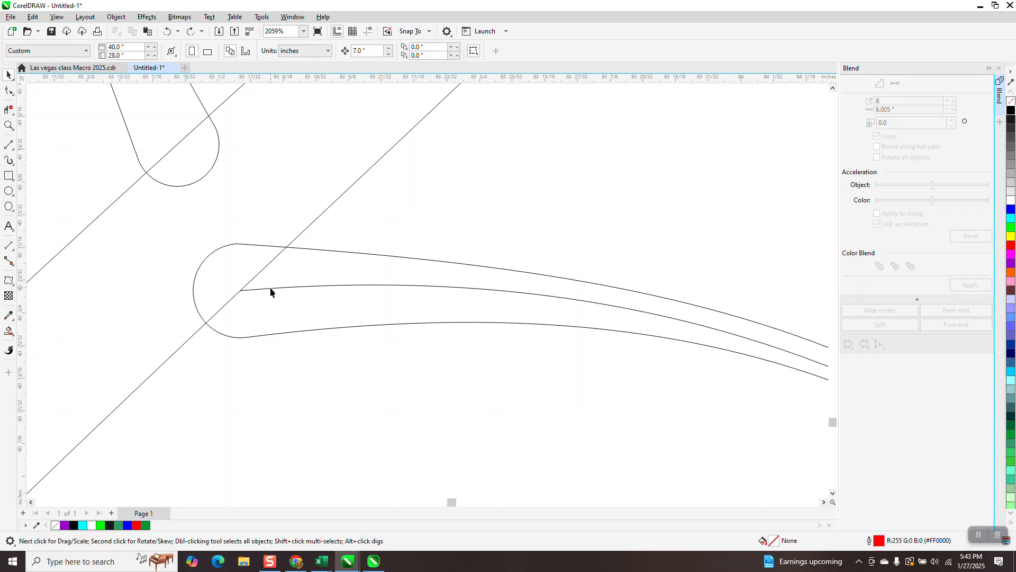
left_click(270, 288)
key("Escape")
scroll(273, 292, "down", 4)
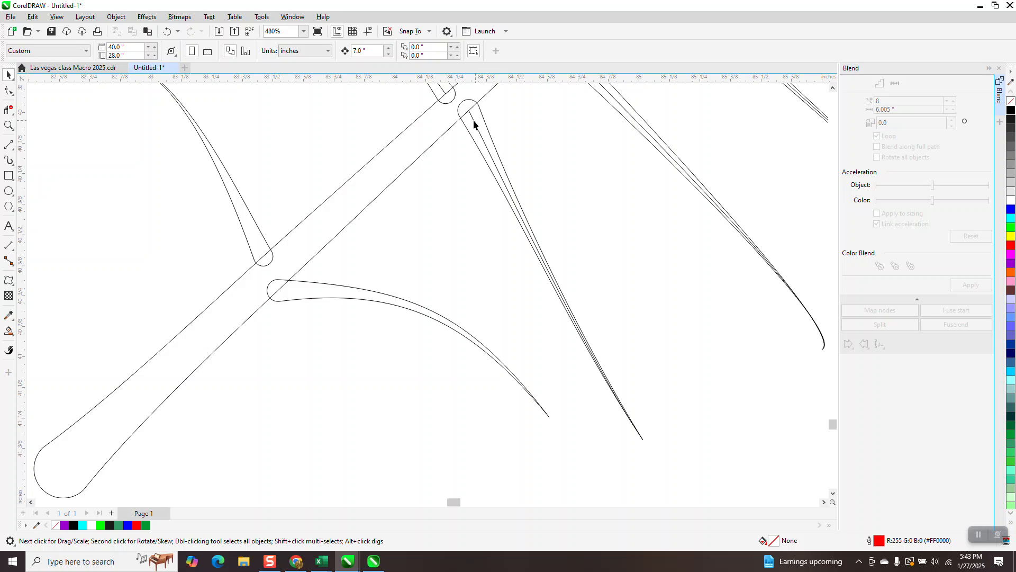
- Delete the centre lines inside the second side veins from the stem on both sides of the midrib
left_click(473, 123)
left_click(454, 117)
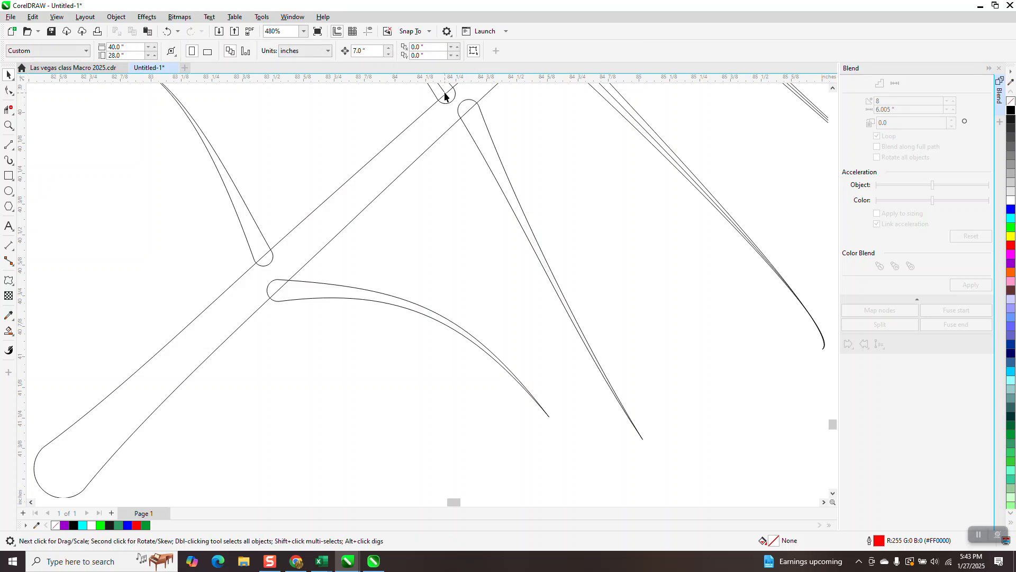
scroll(443, 95, "down", 3)
scroll(413, 230, "down", 3)
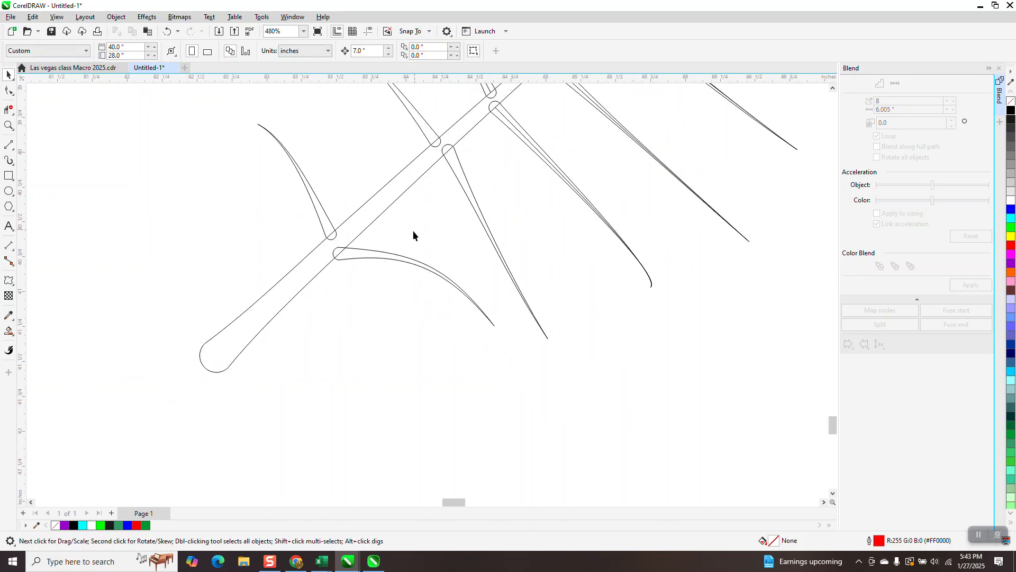
- Delete the centre lines inside the third pair of side veins from the stem
left_click(8, 125)
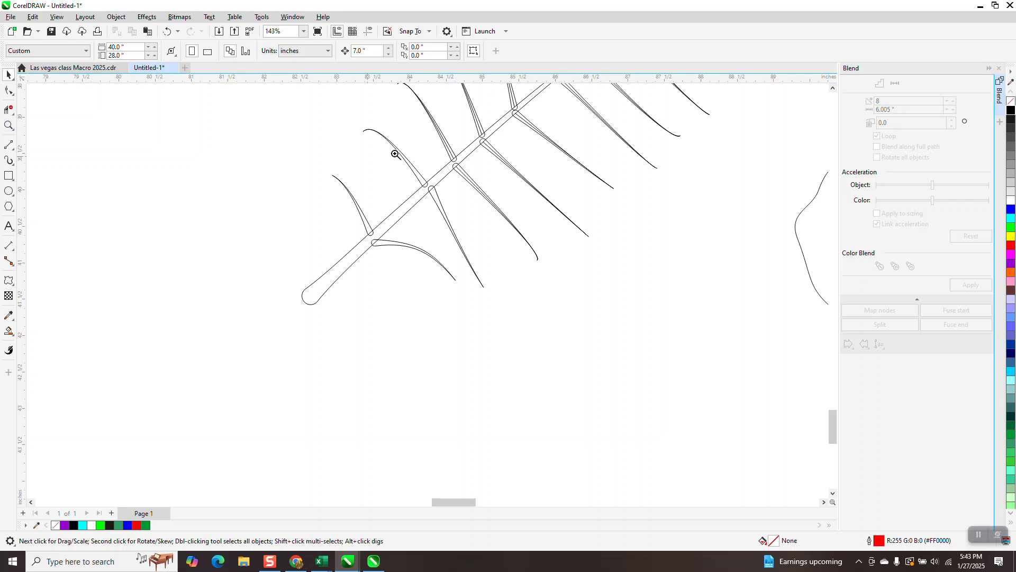
left_click_drag(422, 131, 530, 197)
left_click(7, 75)
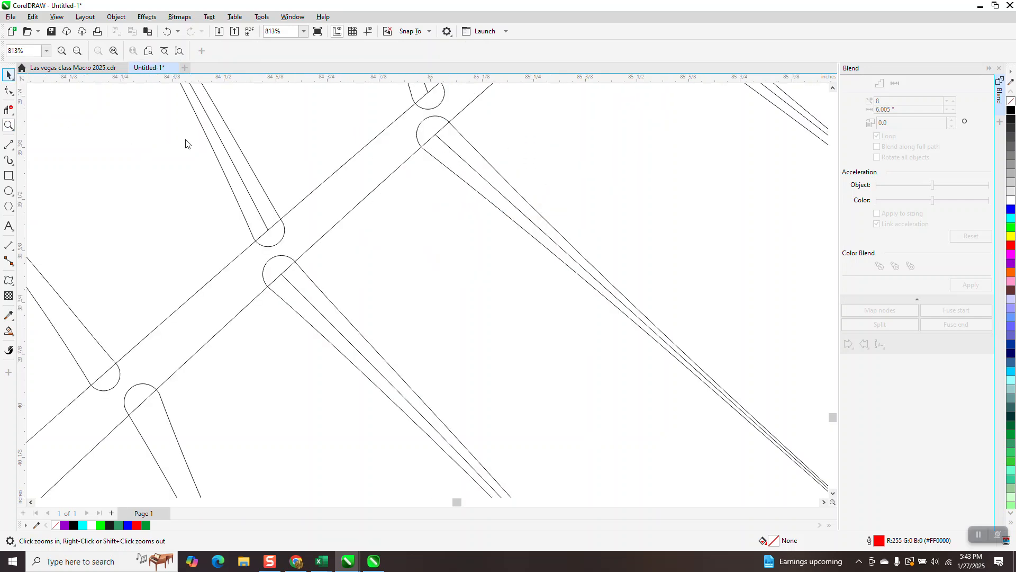
left_click(253, 202)
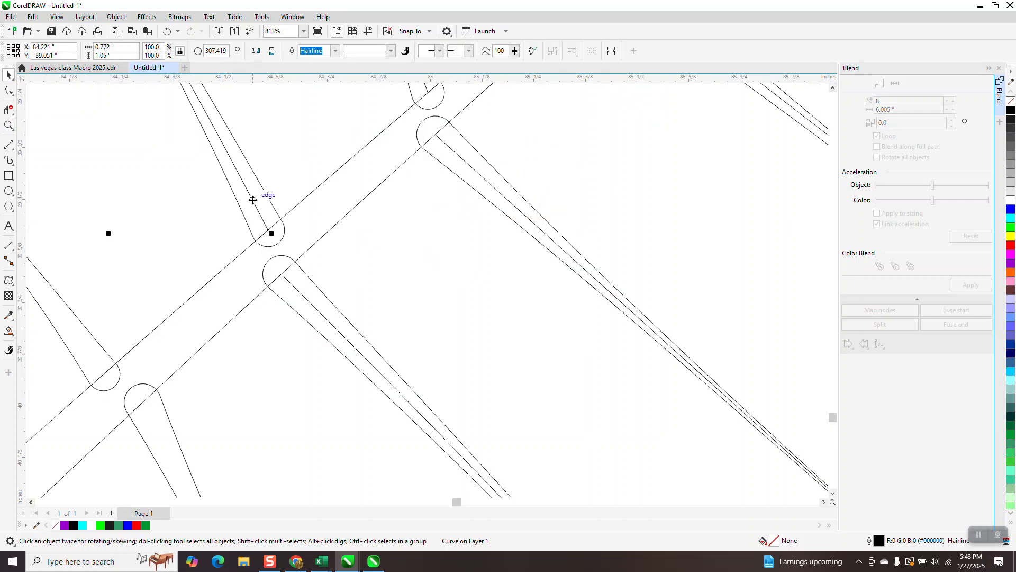
left_click(251, 199)
left_click(300, 291)
key("Delete")
- Delete the centre lines inside the fourth and fifth pairs of side veins along the midrib
left_click(452, 148)
left_click(434, 199)
scroll(419, 131, "down", 1)
left_click(425, 128)
left_click(399, 203)
scroll(480, 207, "down", 1)
left_click(496, 154)
left_click(487, 131)
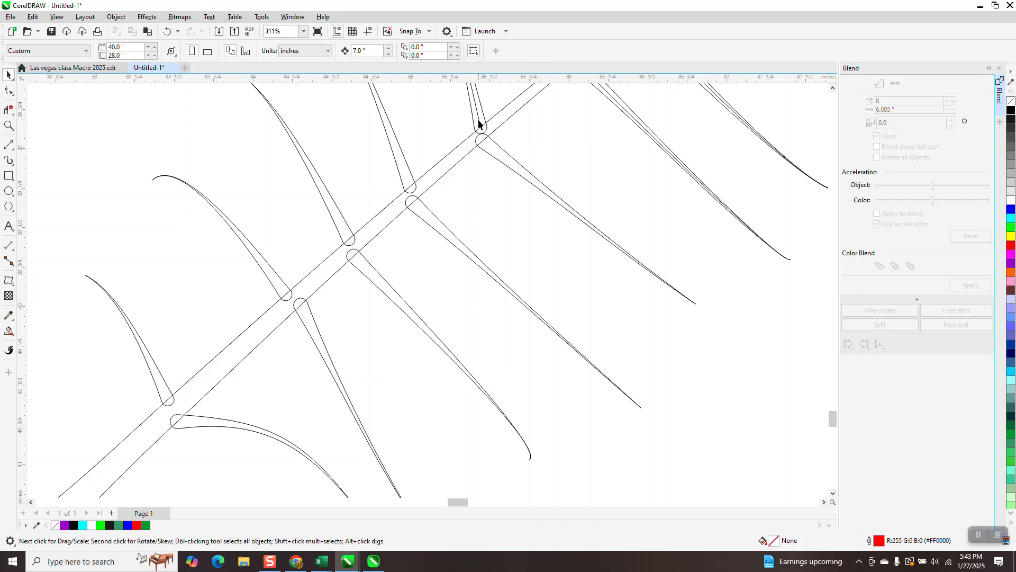
scroll(480, 124, "down", 1)
left_click(480, 124)
left_click(466, 249)
scroll(465, 248, "down", 1)
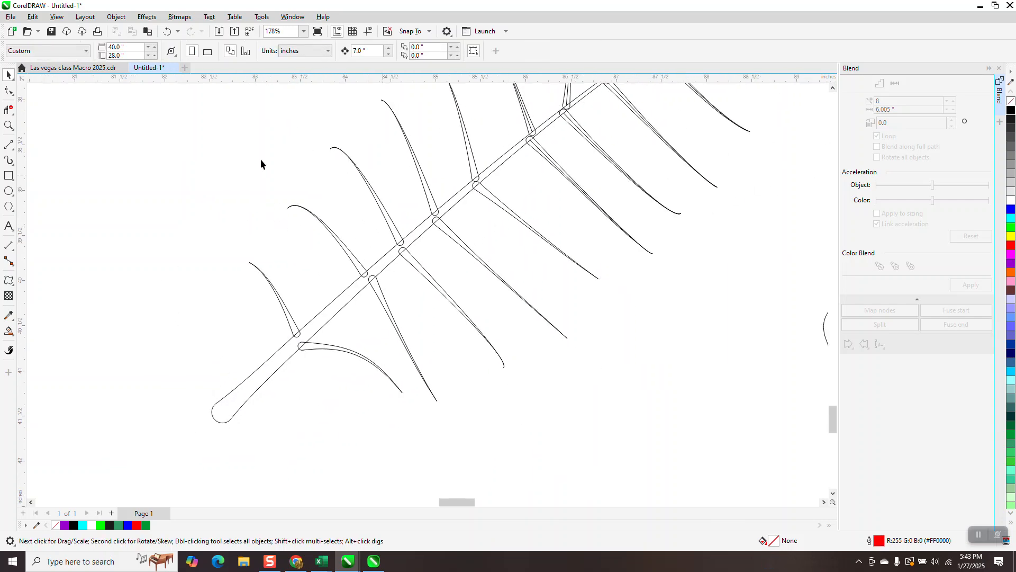
- Delete the centre lines inside the seventh pair of side veins from the stem, keeping both vein outlines
left_click(9, 126)
scroll(481, 198, "down", 2)
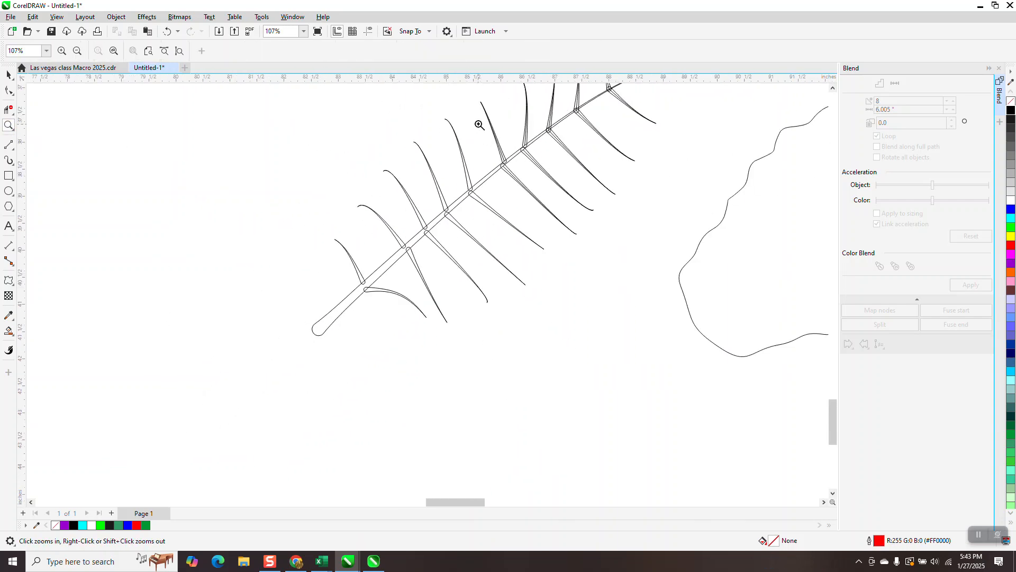
left_click_drag(478, 123, 606, 216)
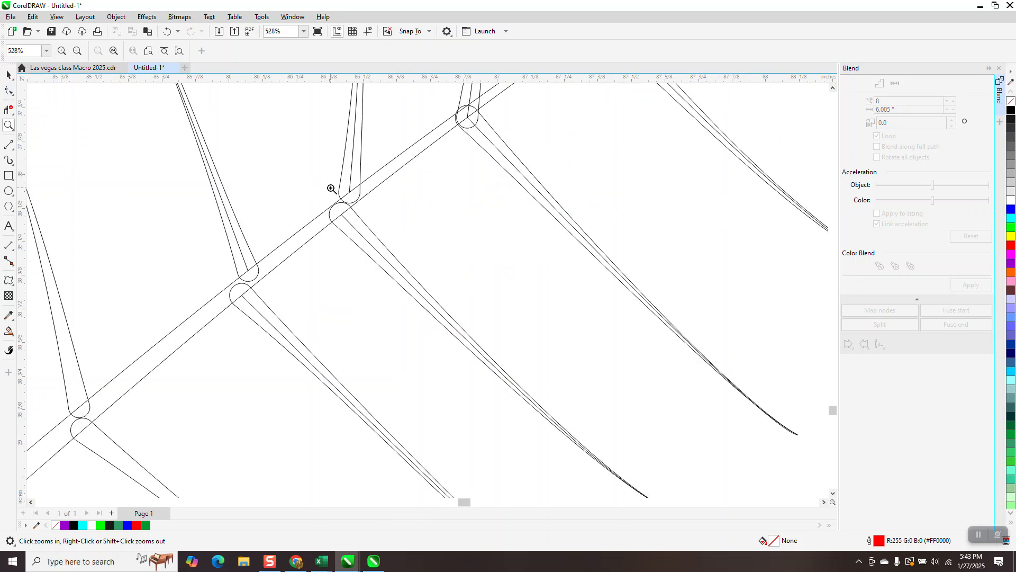
left_click(9, 74)
left_click(350, 171)
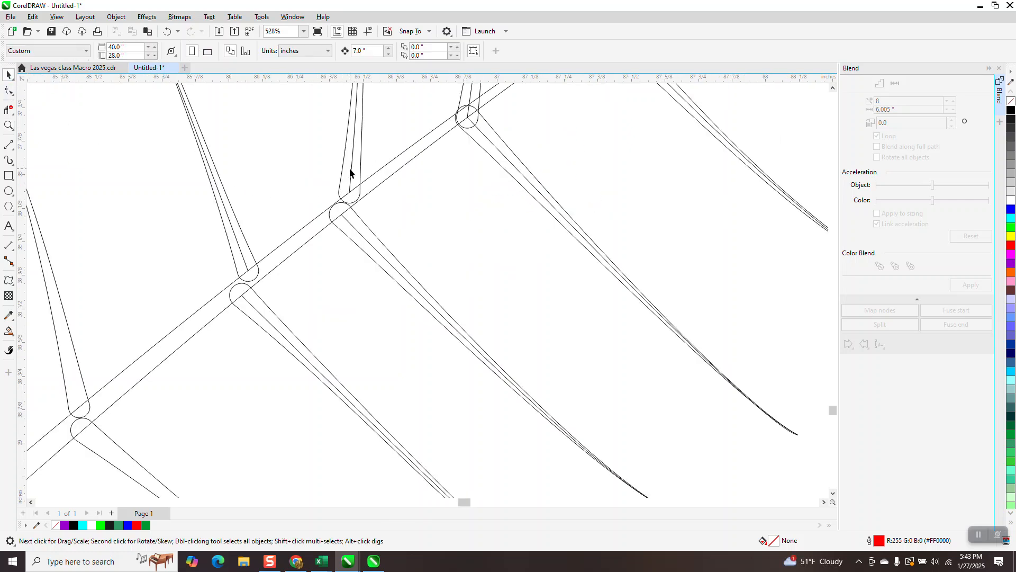
left_click(357, 209)
left_click(352, 229)
key("Delete")
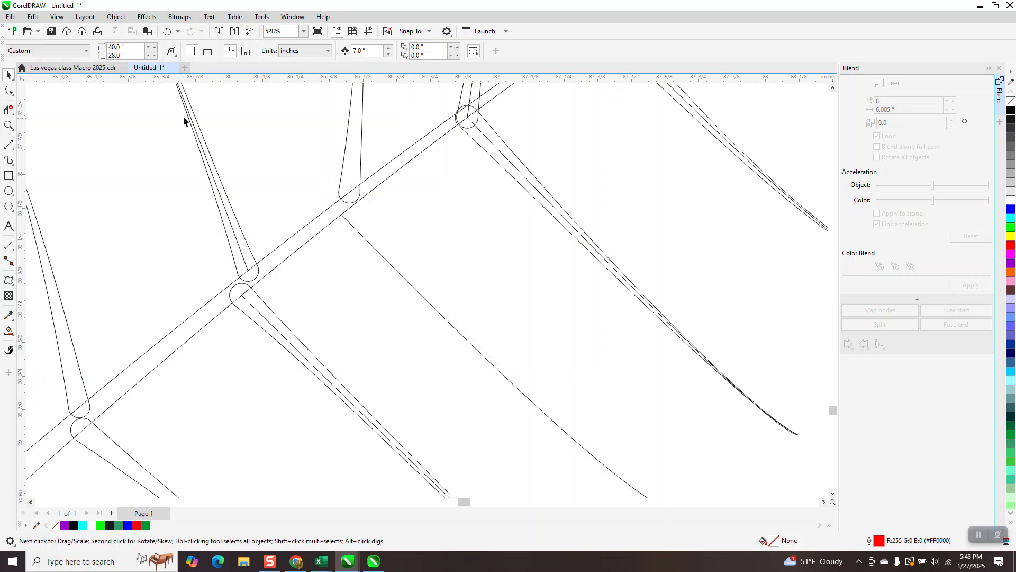
left_click(168, 33)
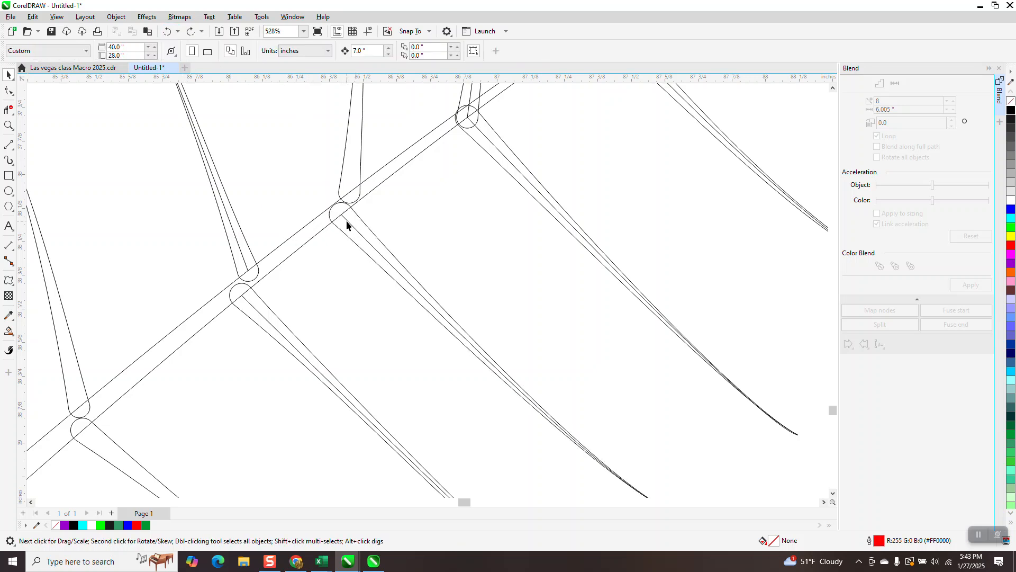
key("Delete")
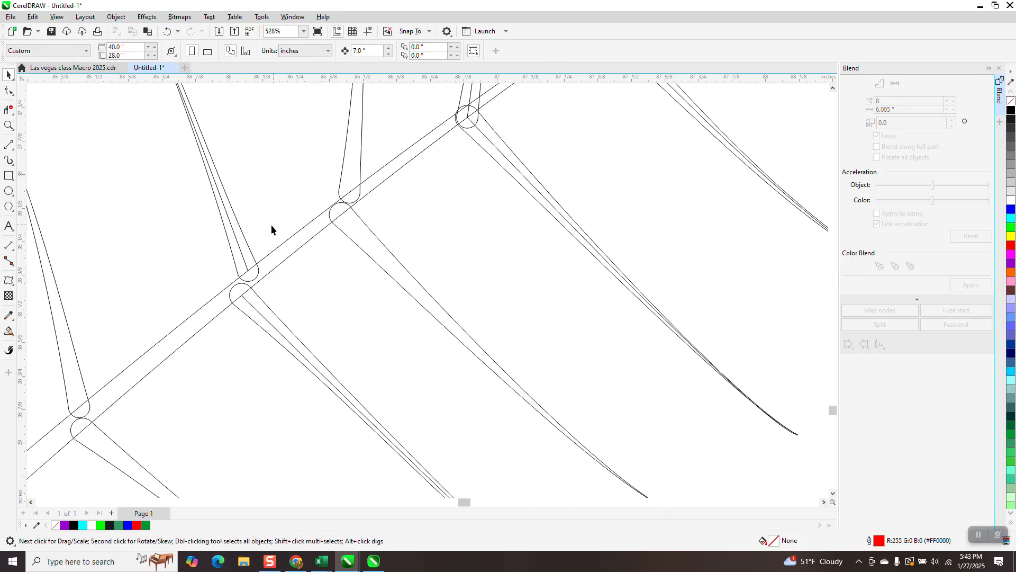
- Delete the centre lines inside the sixth pair of side veins from the stem
left_click(239, 248)
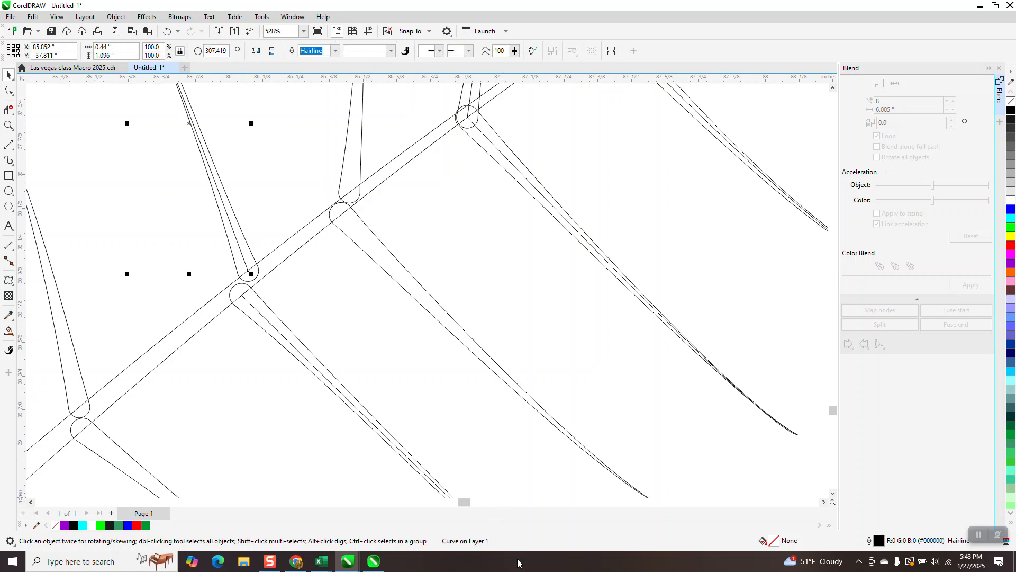
key("Delete")
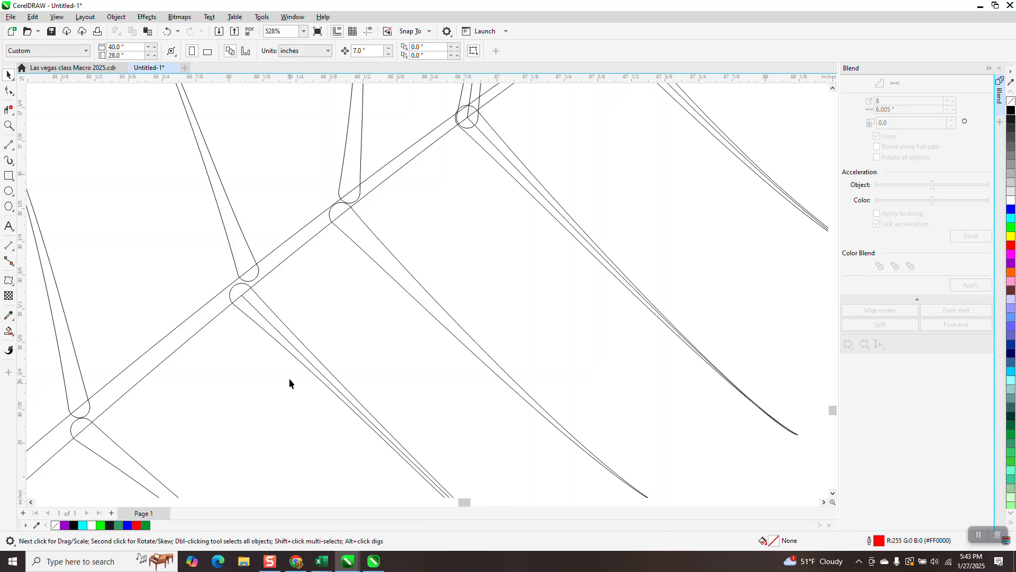
left_click(256, 308)
key("Delete")
left_click(469, 99)
key("Delete")
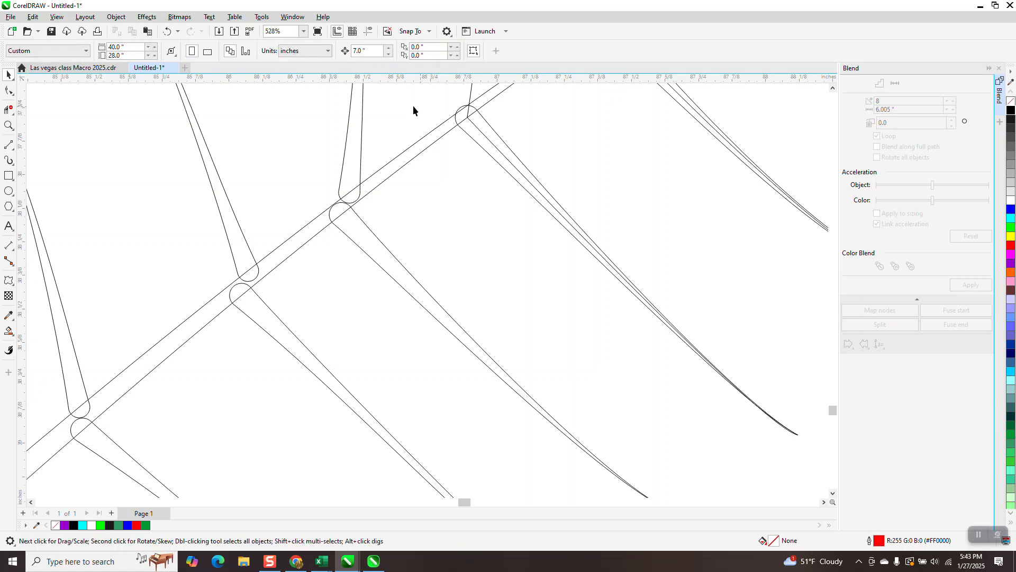
left_click(167, 31)
- Delete the centre lines inside the eighth pair of side veins, whose rounded bases overlap on the midrib
scroll(410, 252, "down", 2)
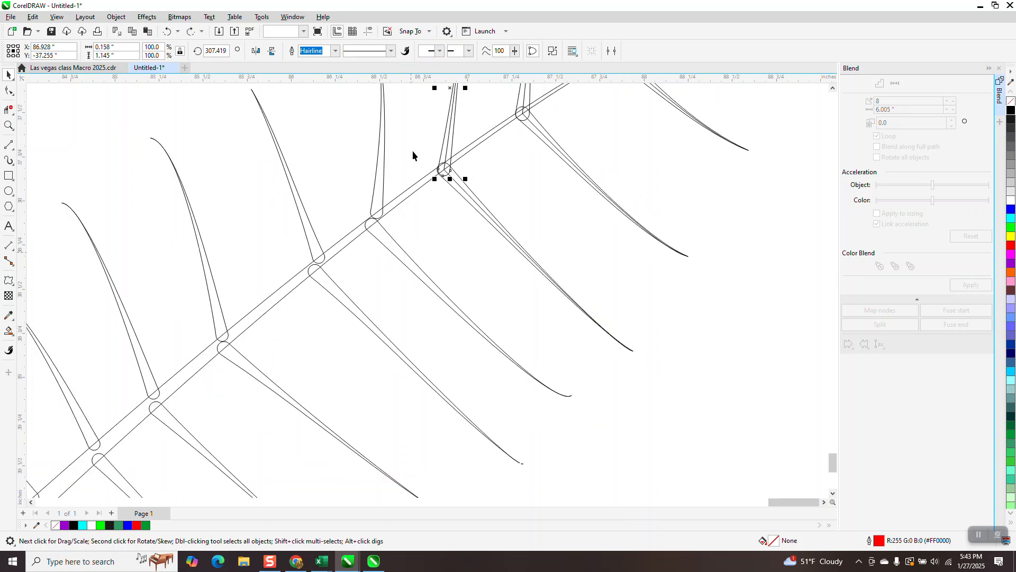
left_click(9, 126)
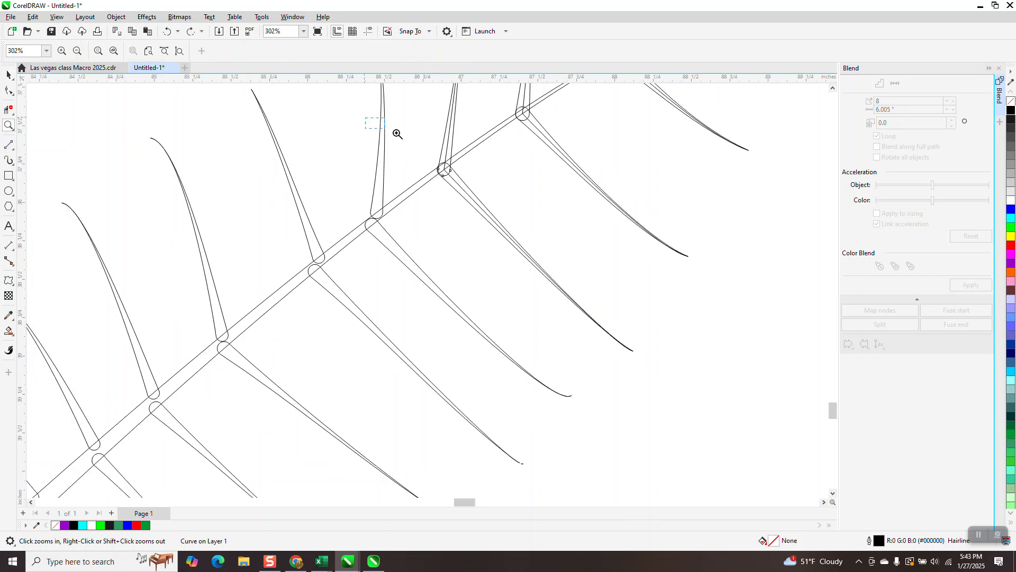
left_click_drag(372, 127, 596, 193)
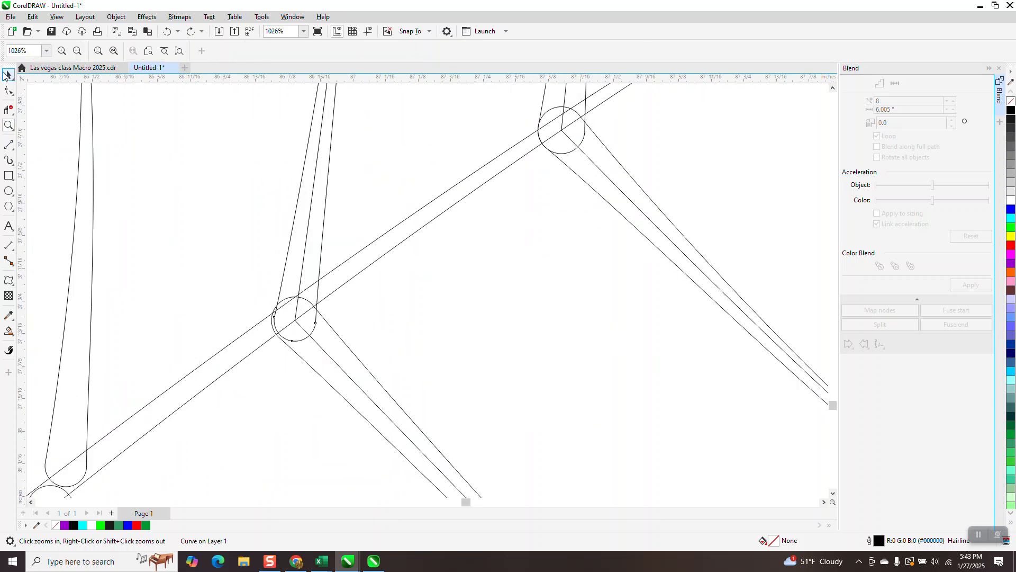
key("space")
left_click(303, 256)
key("Delete")
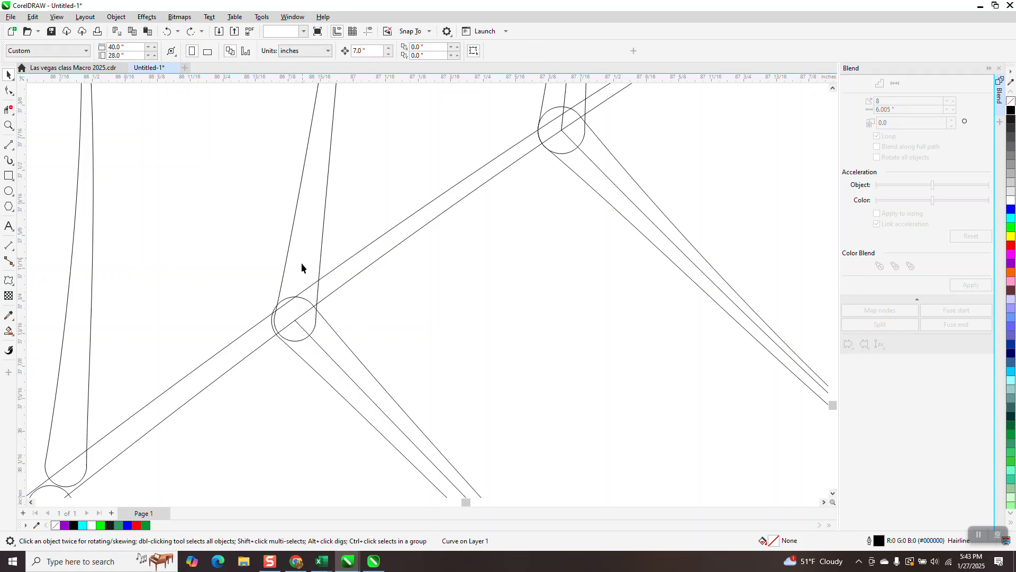
left_click(329, 356)
key("Delete")
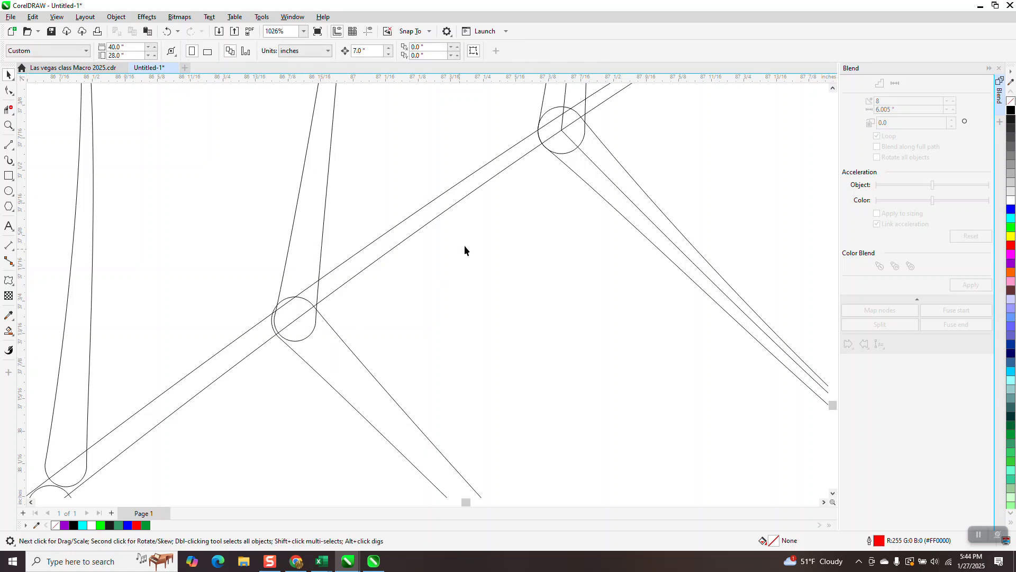
- Delete the centre lines inside the ninth pair of side veins, next to the last pair at the leaf tip
left_click(599, 169)
key("Delete")
left_click(567, 100)
key("Delete")
- Delete the centre lines inside the last pair of side veins nearest the leaf tip
scroll(522, 123, "down", 4)
scroll(383, 239, "down", 1)
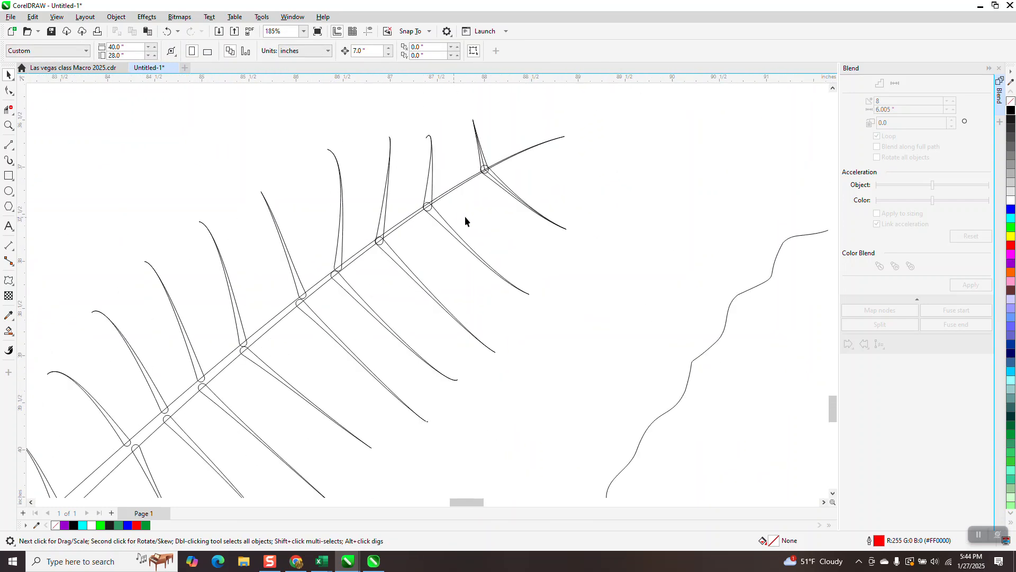
left_click(10, 126)
left_click_drag(471, 125, 567, 233)
left_click(8, 74)
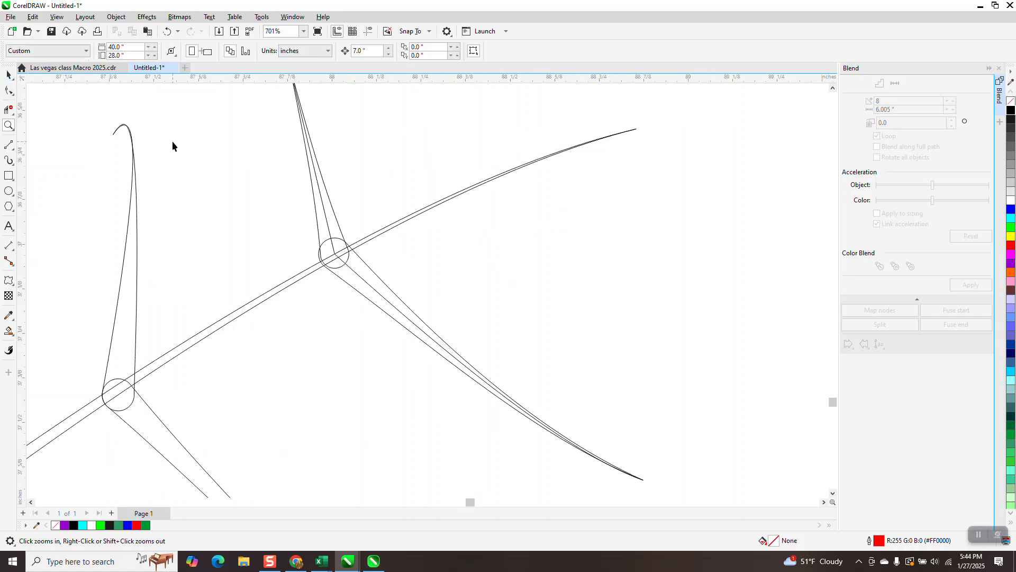
left_click(327, 232)
left_click(345, 273)
left_click(349, 271)
left_click(235, 220)
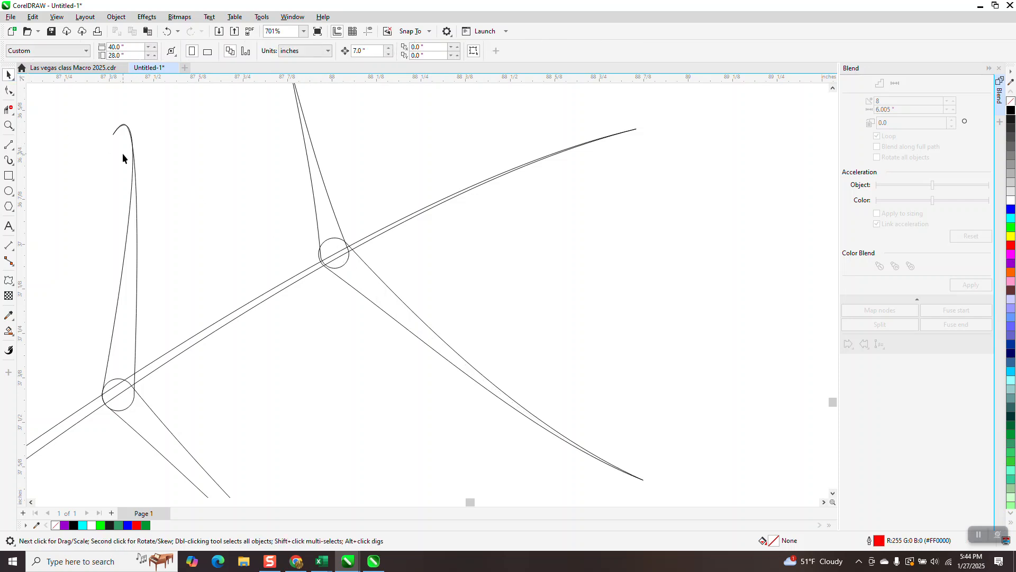
- Edit the nodes of the hooked ninth side vein above the midrib and move its blade's top node slightly left, off the hook
left_click(133, 171)
left_click(6, 92)
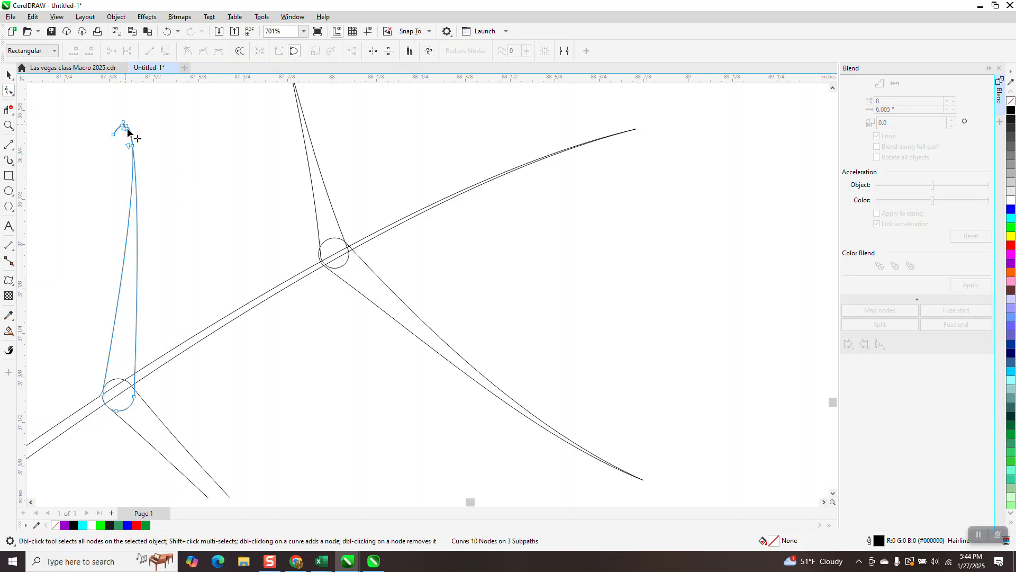
left_click(8, 127)
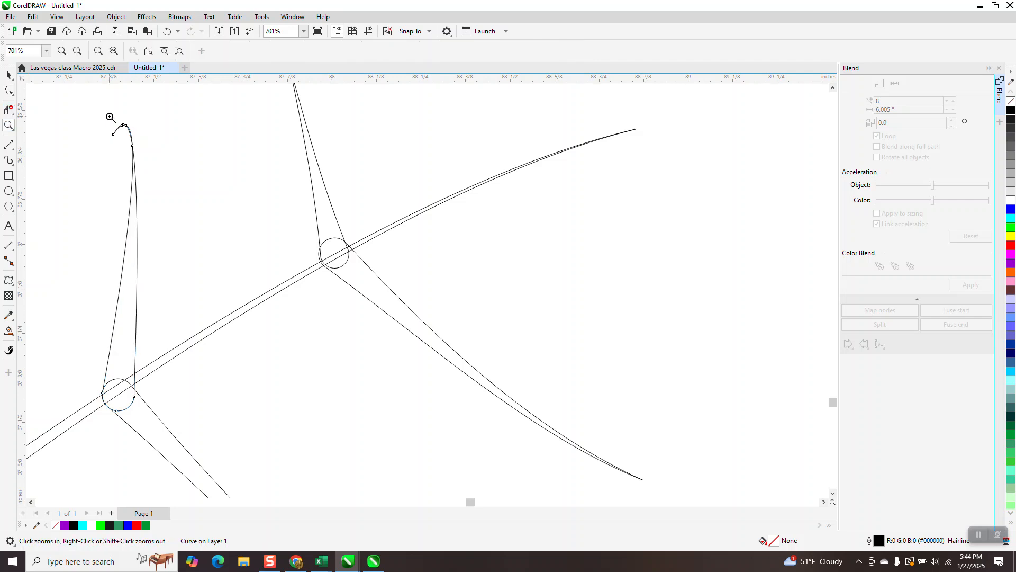
left_click_drag(173, 180, 171, 179)
key("F10")
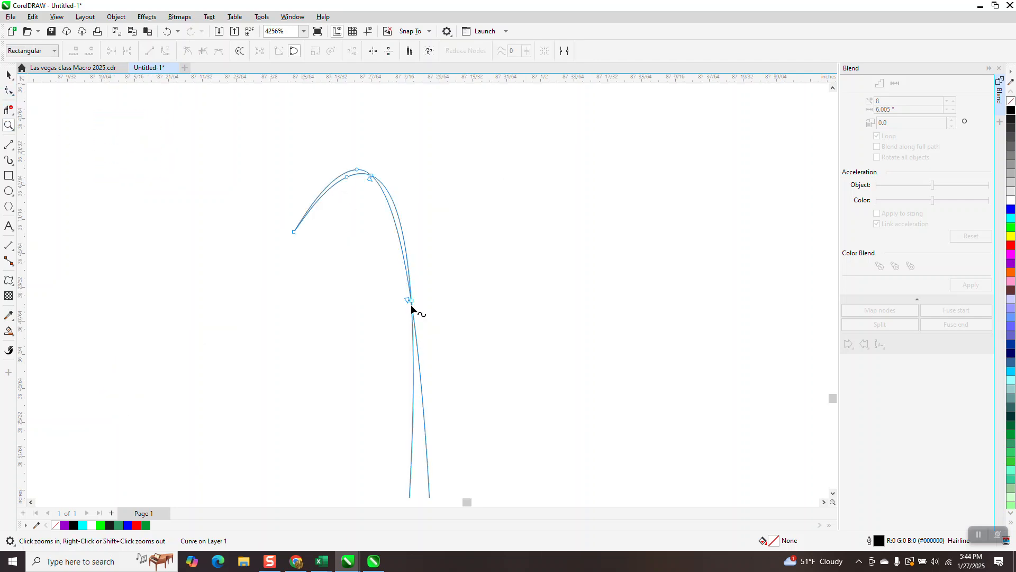
left_click_drag(412, 302, 403, 300)
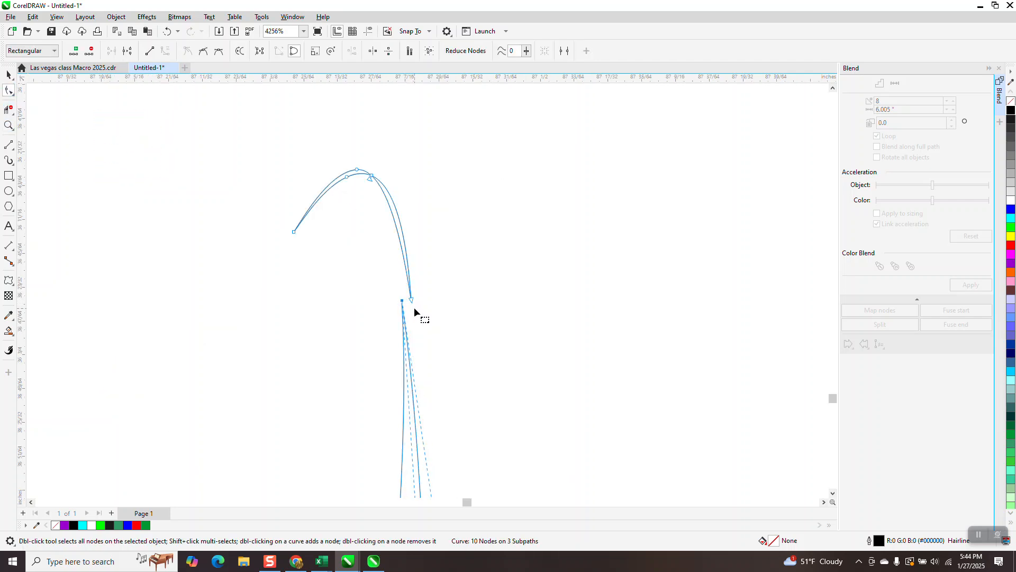
- Try deleting the nodes of the separate hooked tip on the ninth side vein, and undo the deletion
left_click_drag(278, 155, 412, 278)
key("Delete")
scroll(370, 262, "down", 1)
left_click(167, 32)
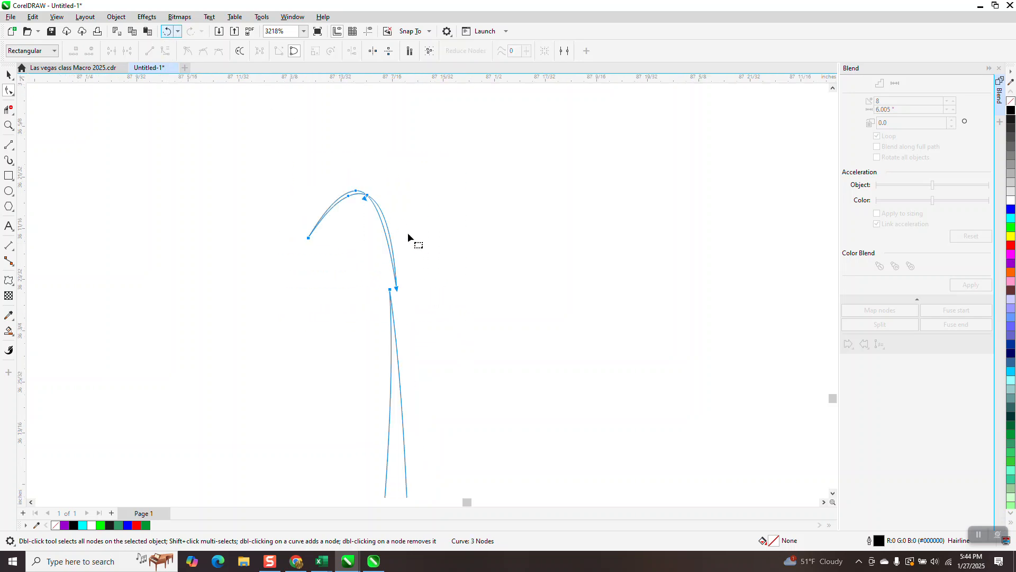
- Delete the hooked tip's nodes on the ninth side vein and pull the blade's top node up and slightly left into a straight point
left_click_drag(295, 173, 383, 261)
key("Delete")
scroll(408, 275, "down", 6)
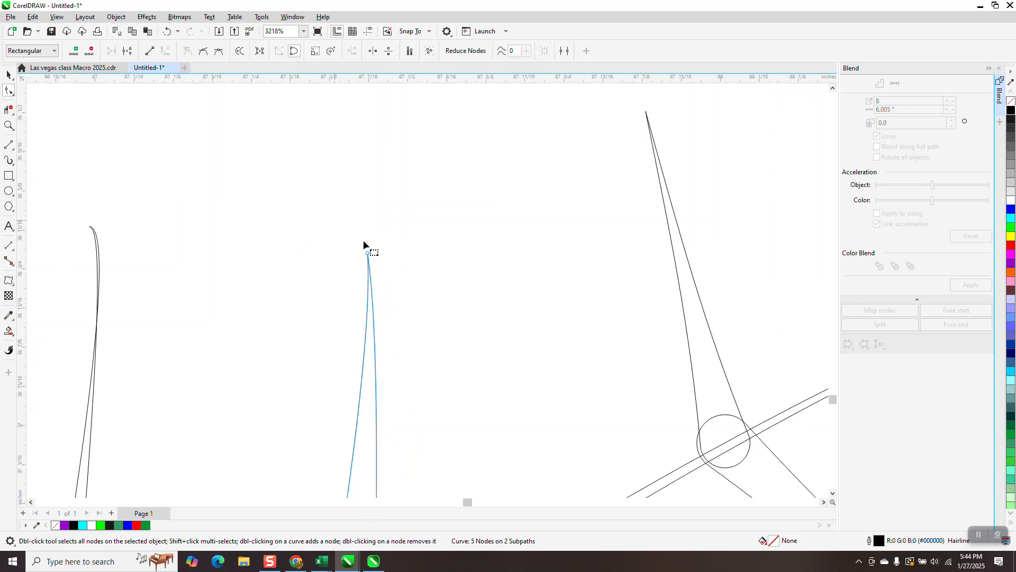
left_click_drag(366, 249, 354, 200)
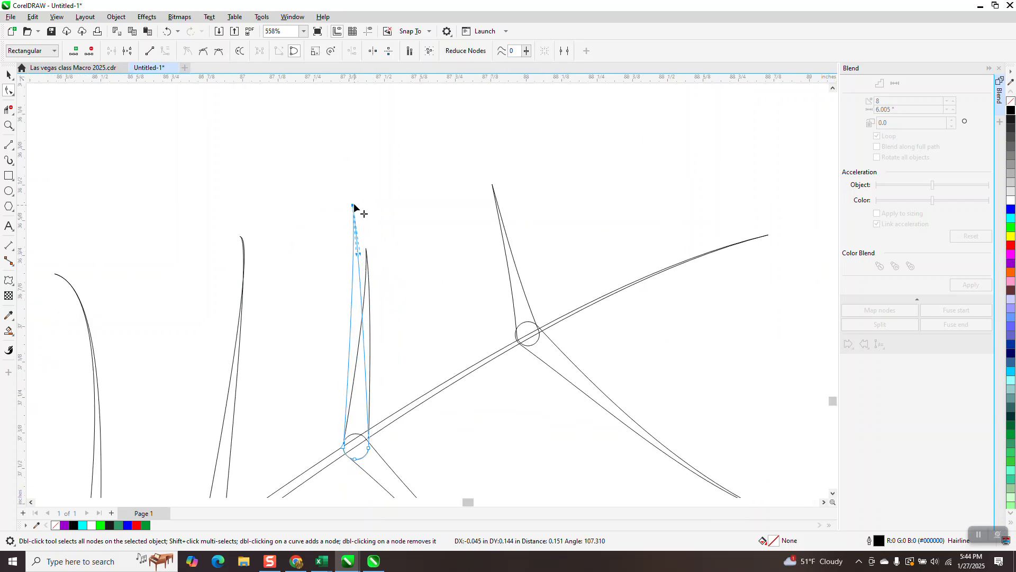
left_click_drag(362, 247, 369, 253)
scroll(397, 259, "down", 6)
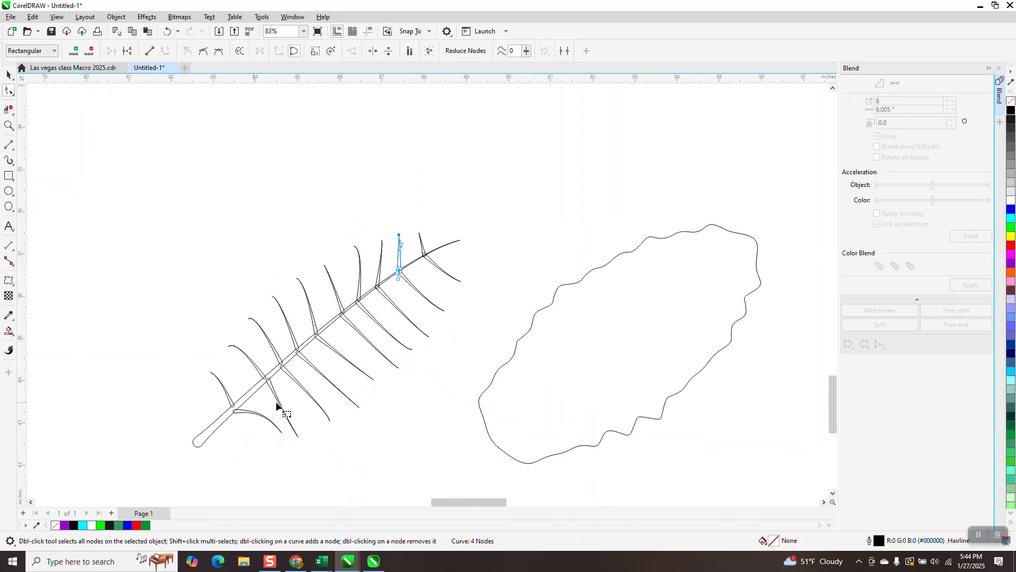
- Weld the midrib and all side vein shapes into one curve
left_click(9, 74)
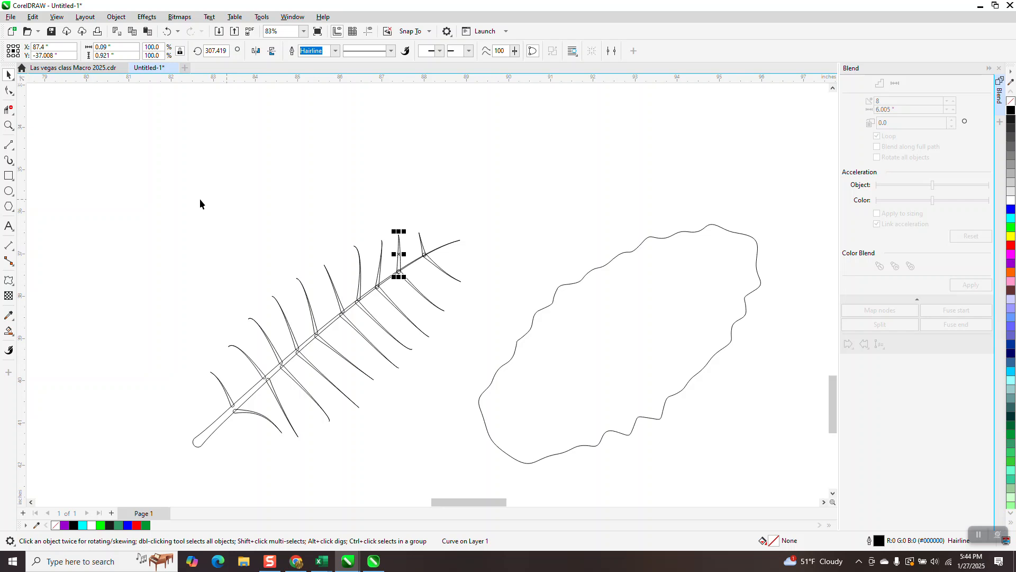
scroll(183, 202, "down", 1)
left_click_drag(136, 192, 141, 265)
left_click_drag(399, 425, 441, 440)
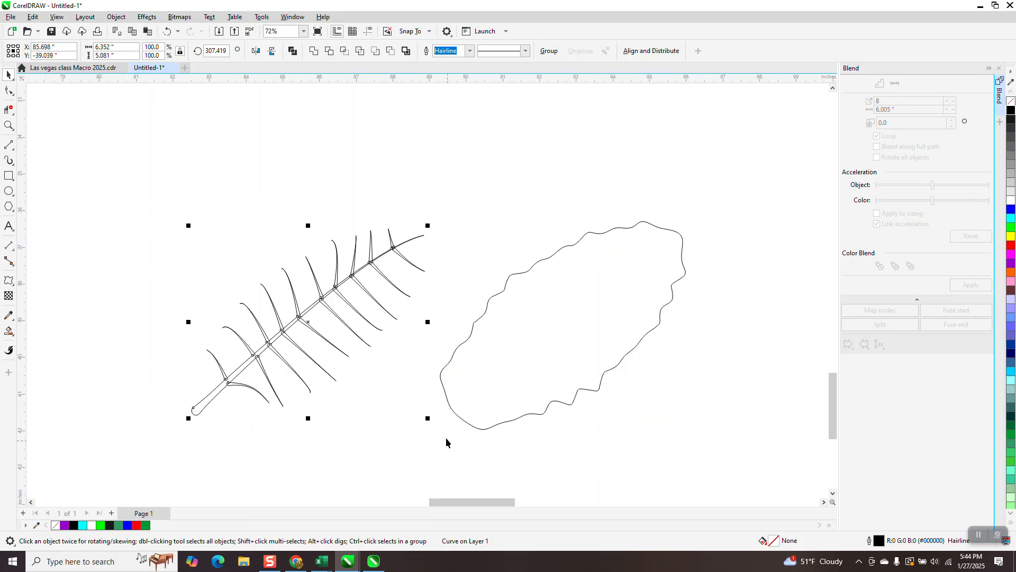
left_click(314, 51)
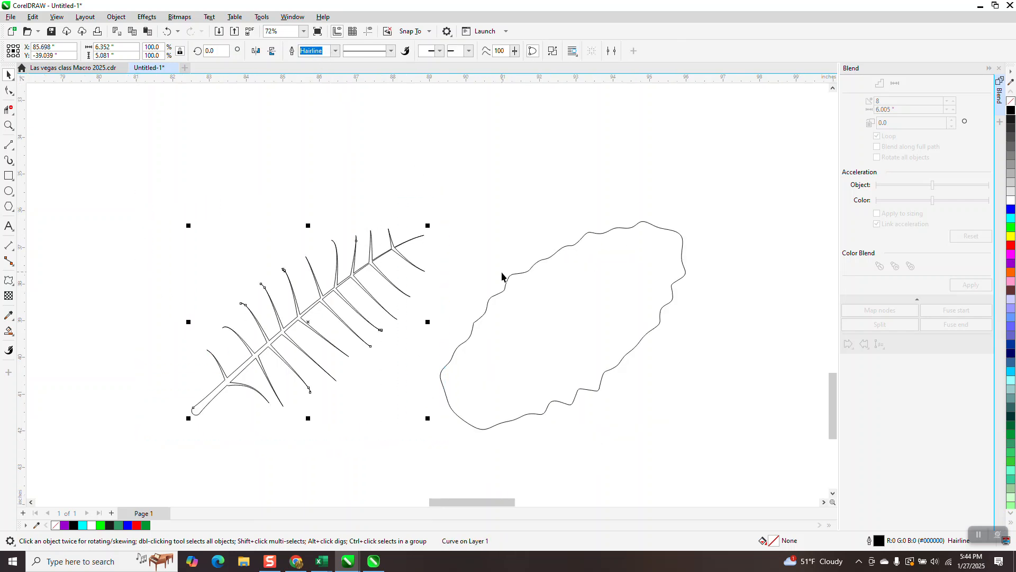
- Move the wavy leaf outline over the welded veins and trim off the rounded stem end that projects past it
left_click(532, 305)
key("p")
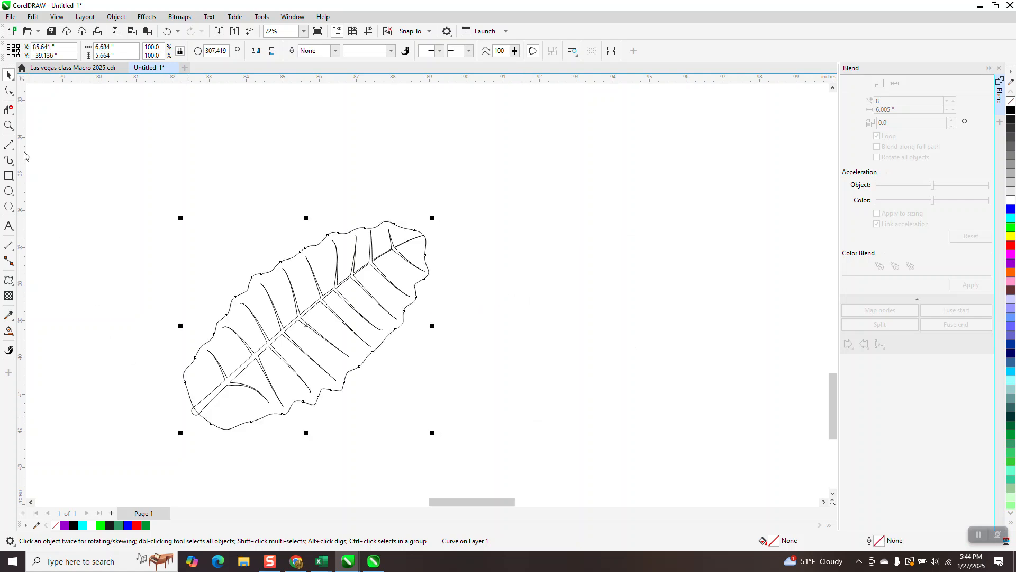
left_click(8, 110)
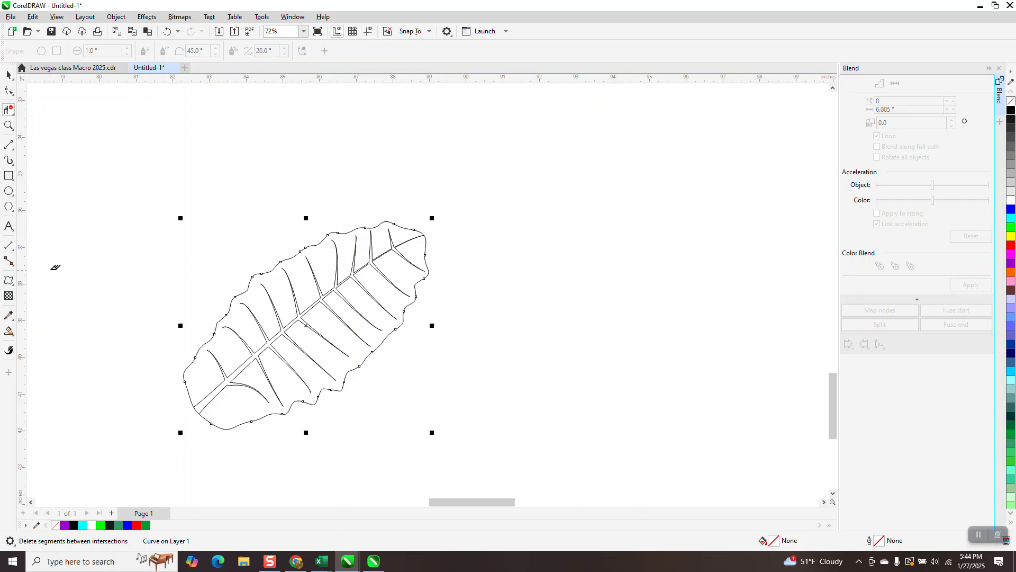
- Smart-fill the leaf's veins with dark green #009933 and both blade halves with bright green #00FF00, without outlines
left_click(9, 331)
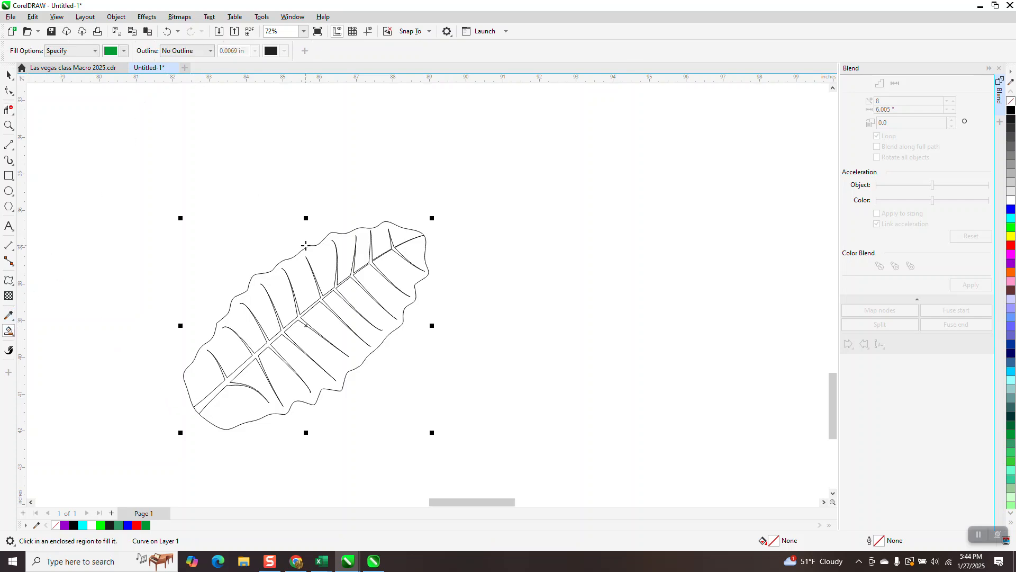
left_click(276, 336)
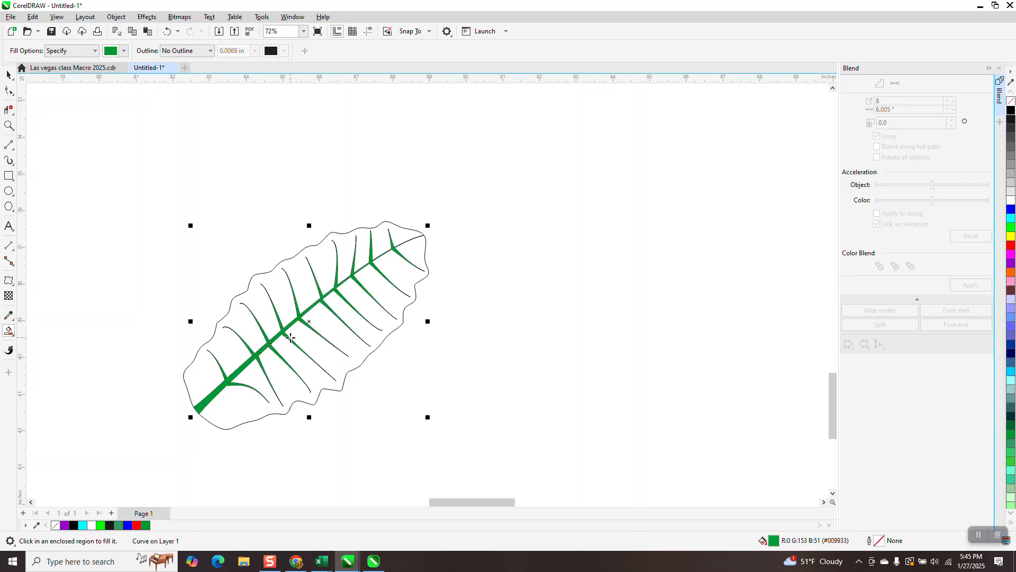
scroll(290, 337, "down", 3)
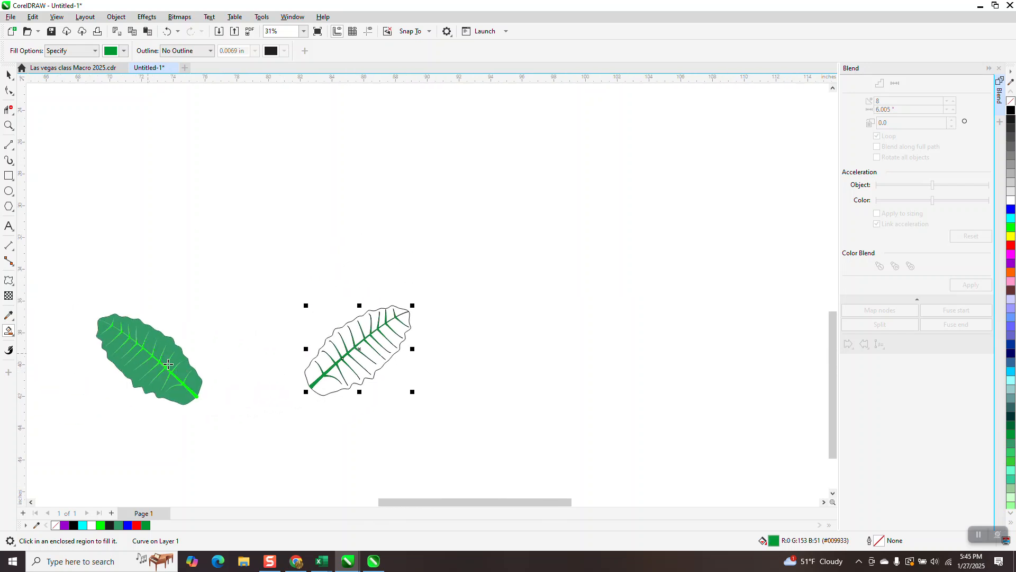
left_click(10, 126)
left_click_drag(223, 264, 472, 420)
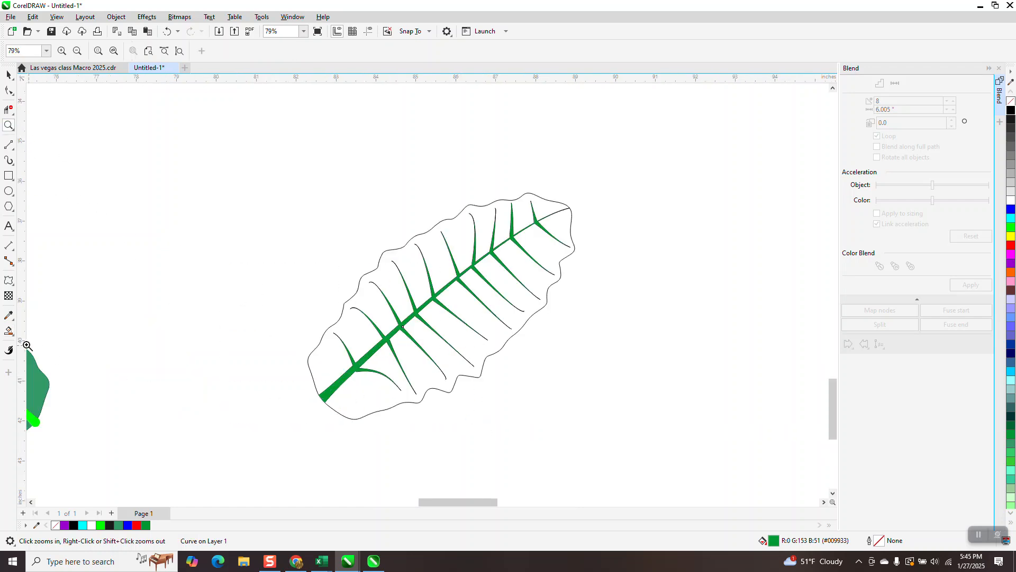
left_click(9, 332)
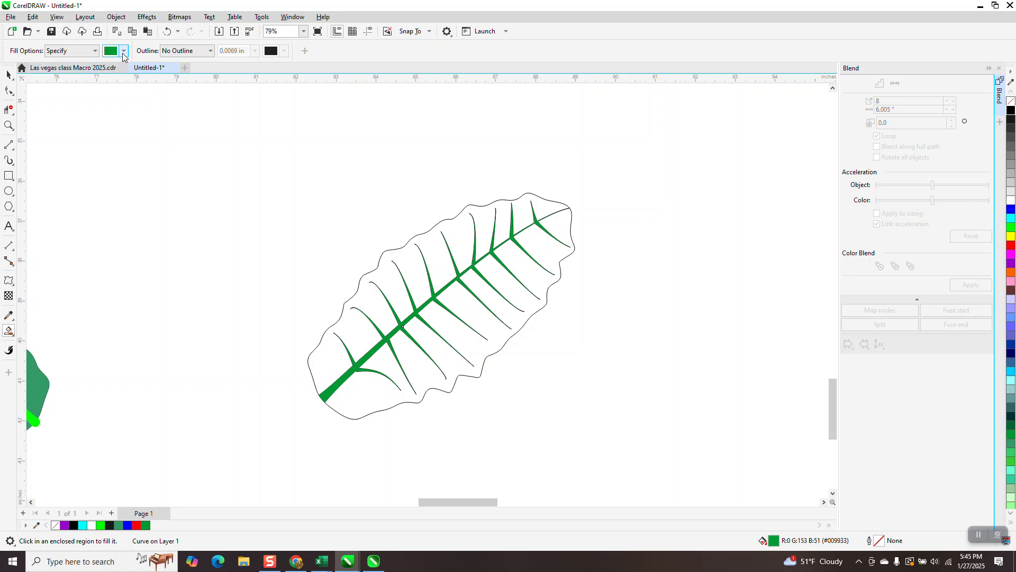
left_click(123, 51)
left_click(182, 117)
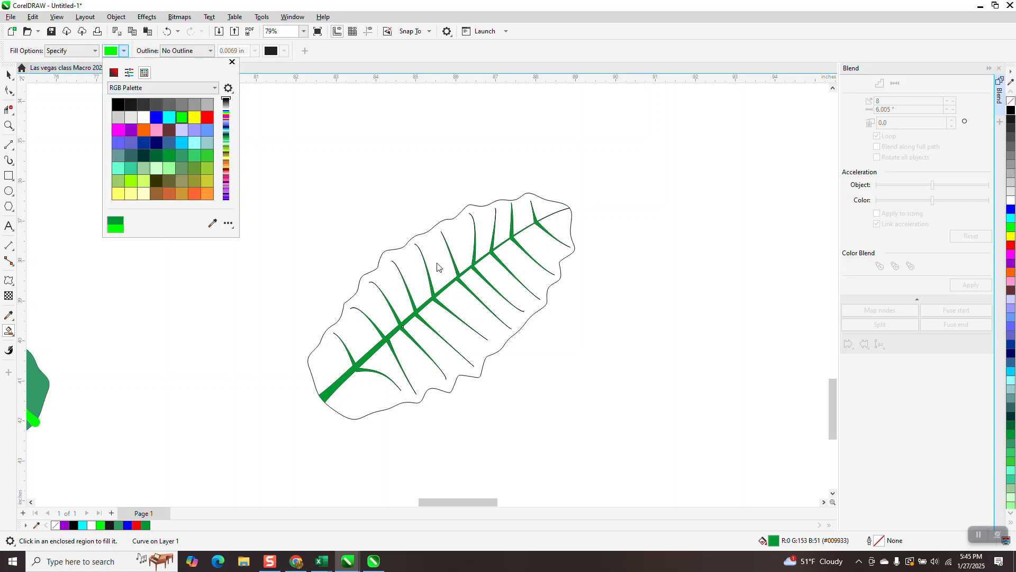
left_click(437, 267)
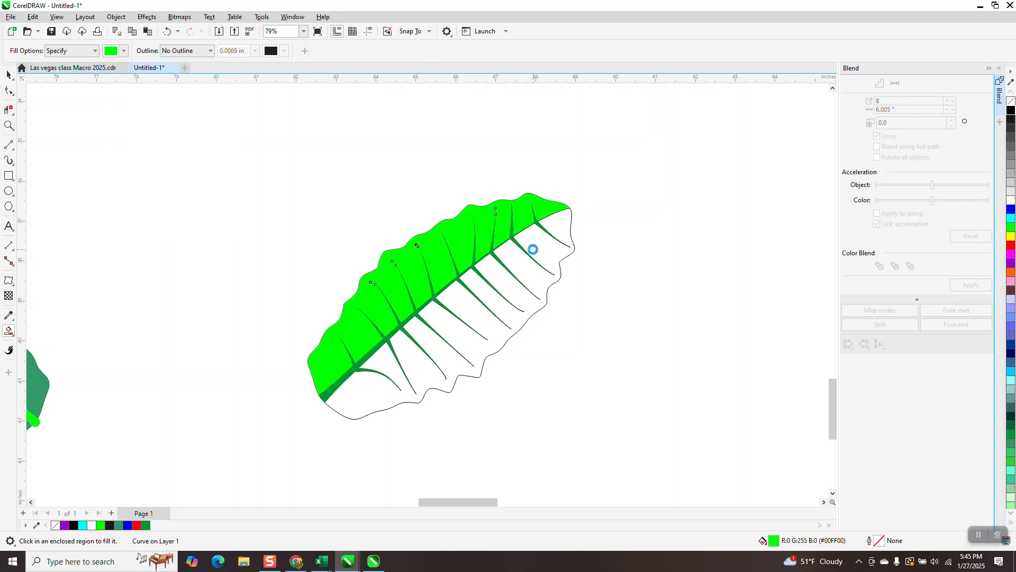
left_click(533, 249)
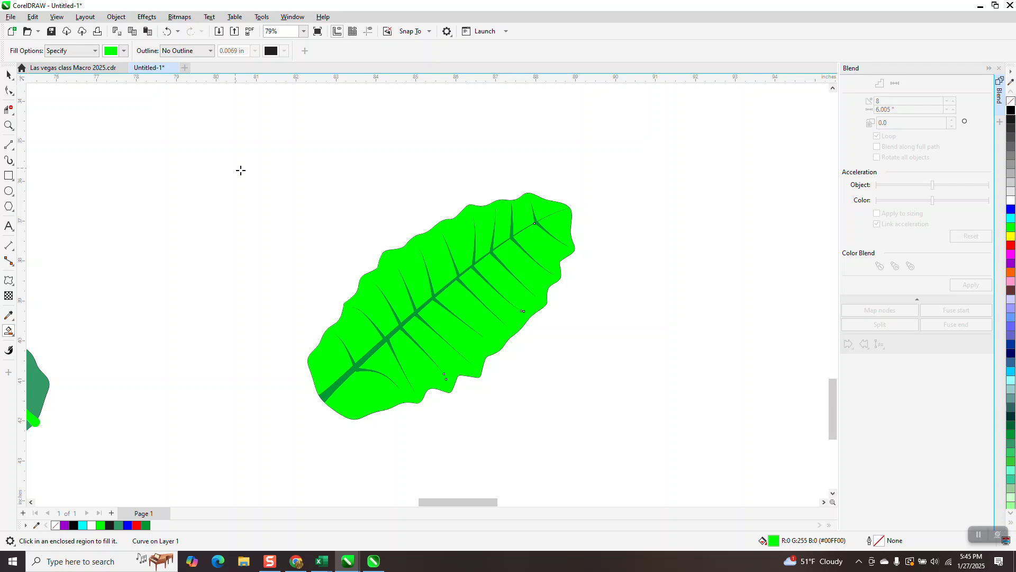
- Group all the pieces of the filled bright green leaf
scroll(274, 189, "down", 2)
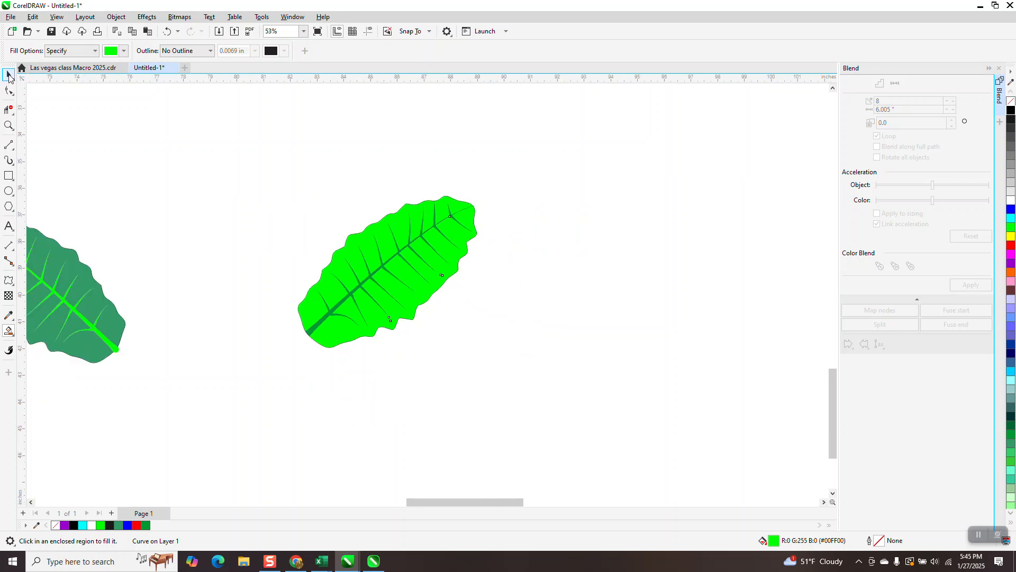
left_click(9, 78)
left_click_drag(250, 160, 496, 360)
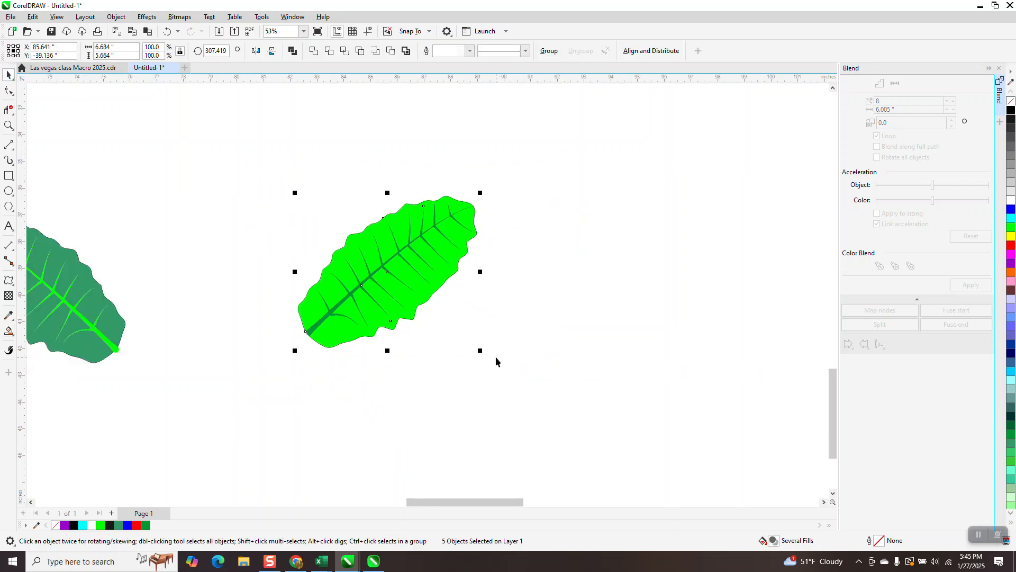
key("ctrl+g")
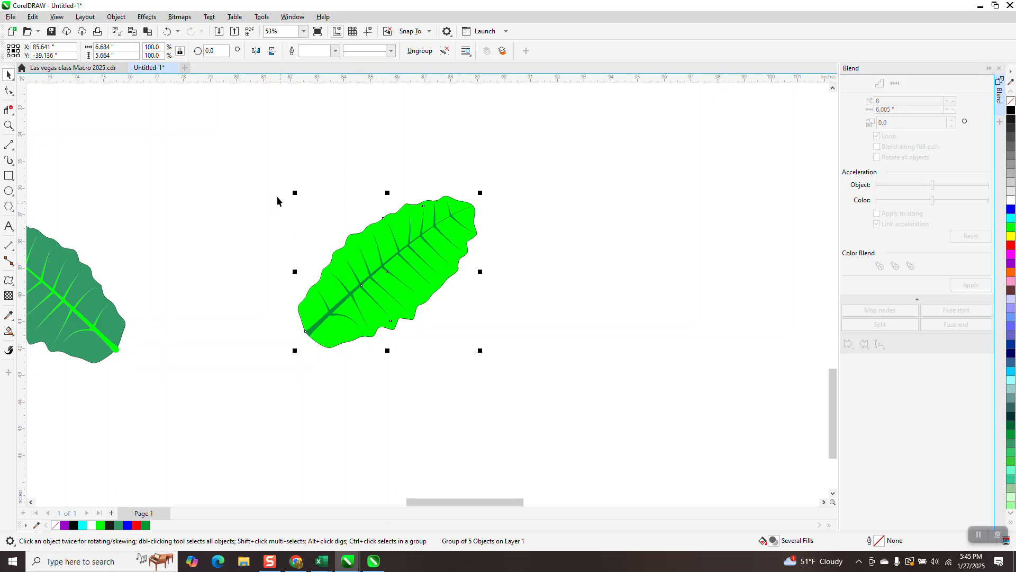
- Duplicate the grouped leaf rotated by about 108 degrees and place the copy so the two stem ends meet in a V
left_click(431, 229)
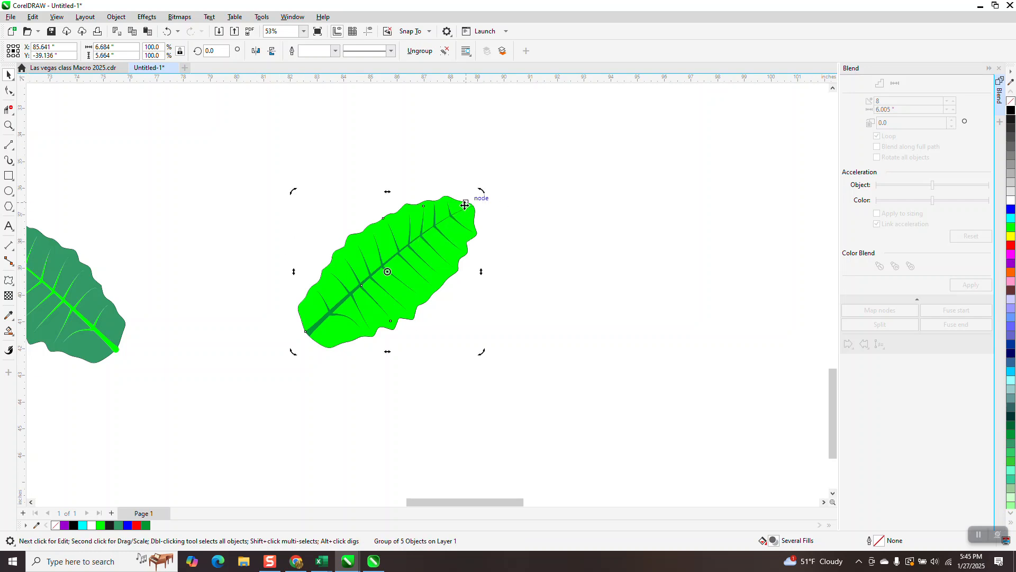
left_click_drag(481, 191, 249, 188)
left_click(512, 275)
left_click(473, 321)
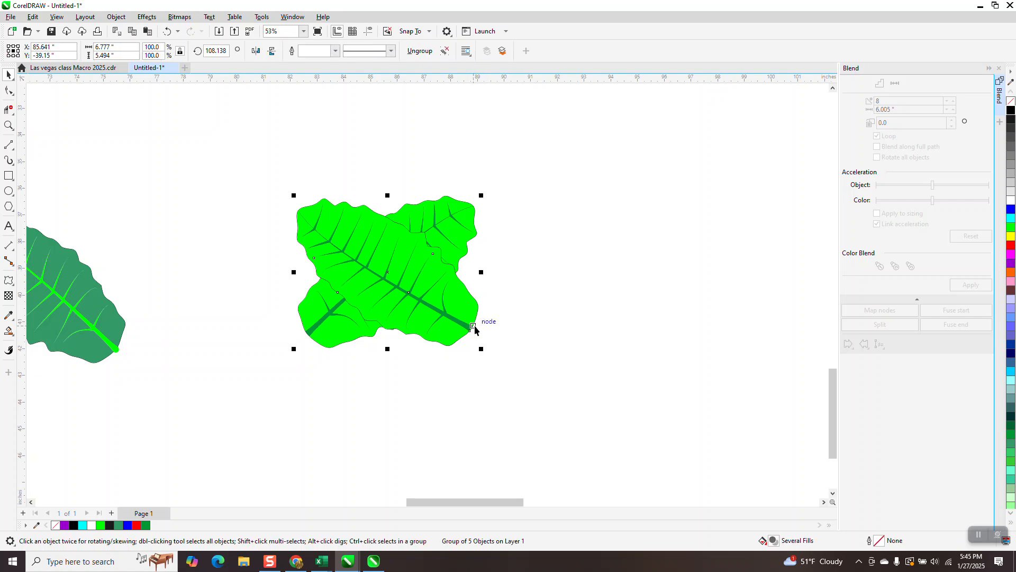
left_click_drag(472, 326, 314, 331)
- Move the original teal leaf farther left and group the two bright green leaves as a pair
scroll(421, 340, "down", 2)
left_click_drag(192, 292, 137, 293)
left_click_drag(215, 229, 523, 374)
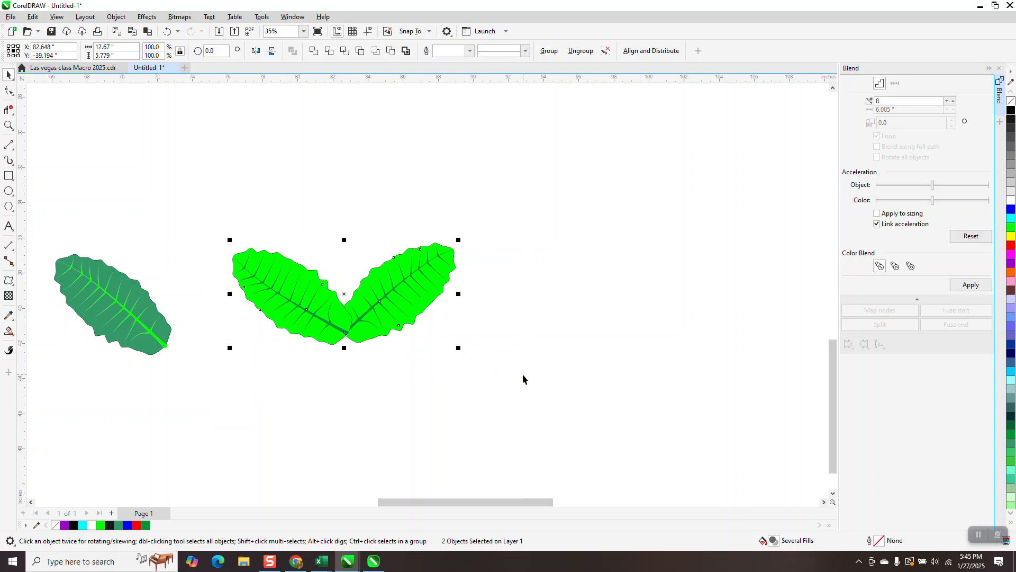
key("ctrl+g")
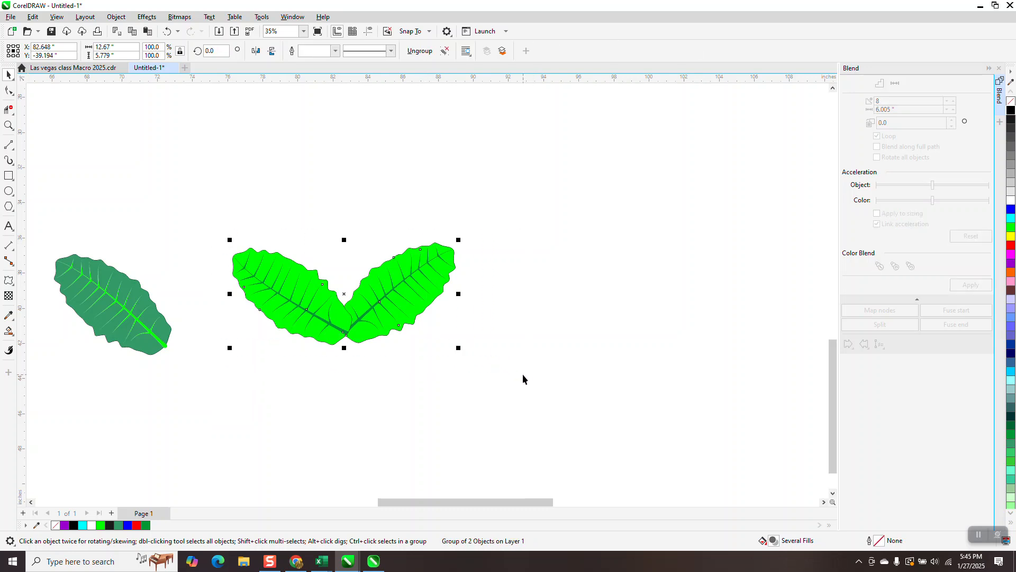
- Duplicate the grouped leaf pair well above the original pair
scroll(522, 373, "down", 3)
left_click_drag(435, 339, 431, 111)
scroll(449, 241, "down", 2)
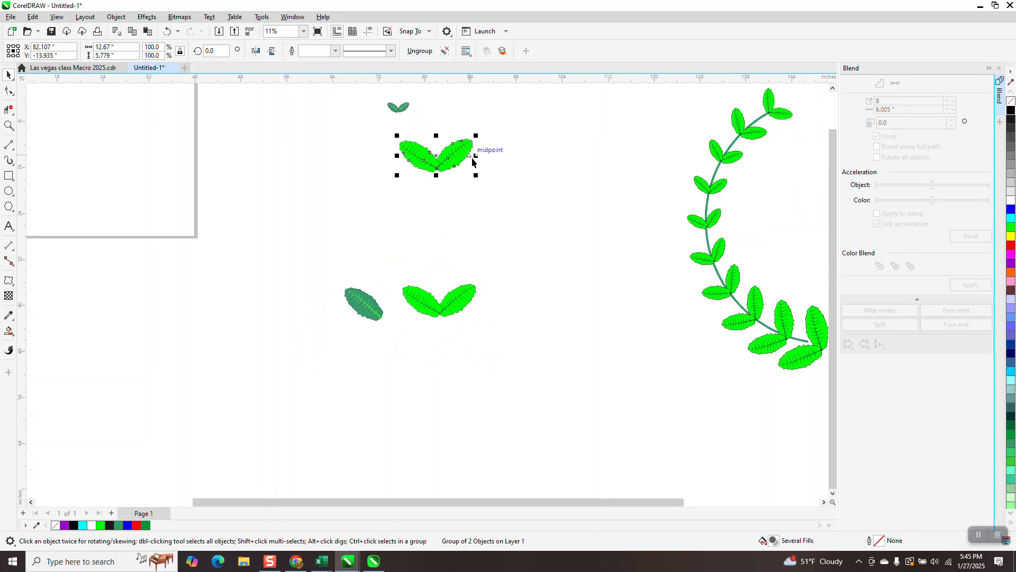
- Move the small teal leaf pair aside to the left, then shift the upper bright green copy higher and scale it to 59.6%
left_click_drag(405, 107, 282, 117)
left_click_drag(440, 168, 444, 126)
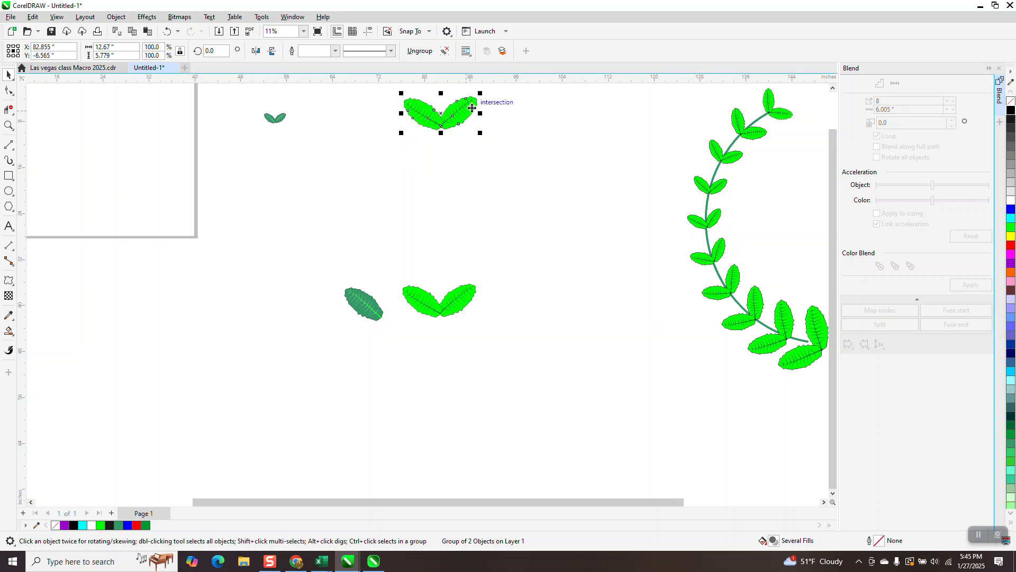
left_click_drag(481, 94, 466, 100)
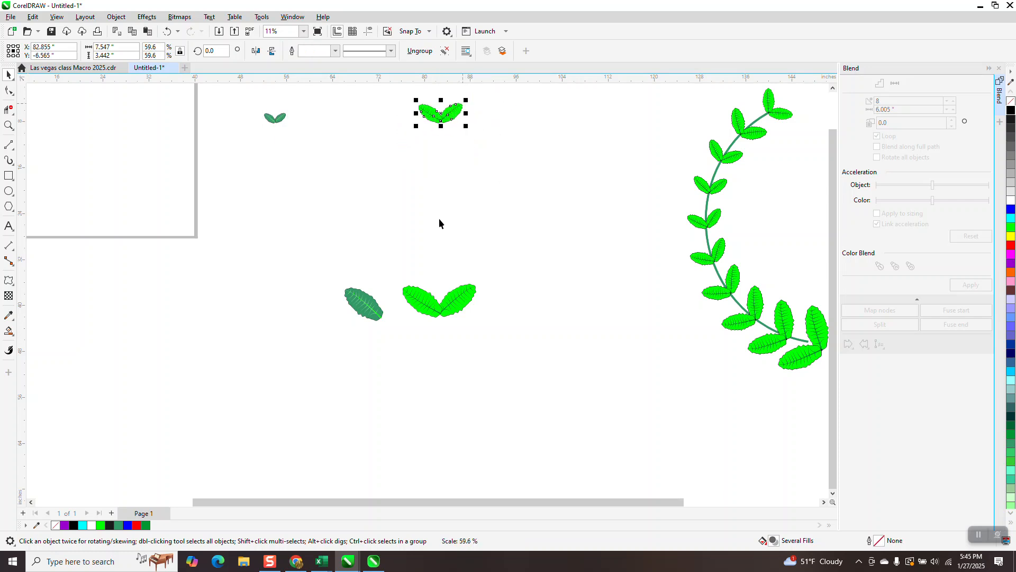
- Try an 8-step blend between the small upper leaf pair and the large lower pair, and undo it
scroll(429, 211, "down", 2)
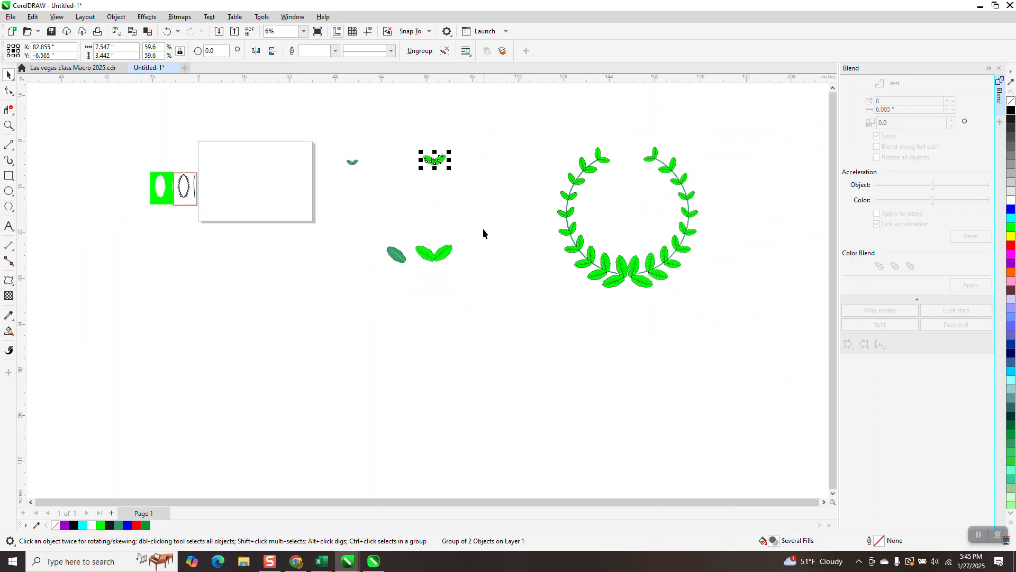
left_click_drag(403, 150, 488, 278)
left_click(971, 286)
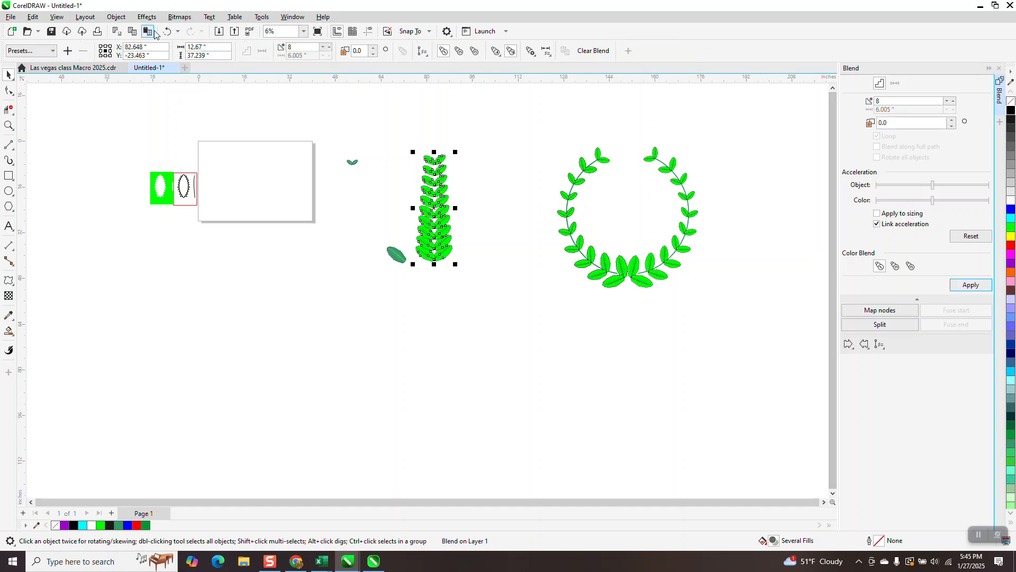
left_click(177, 31)
left_click(190, 48)
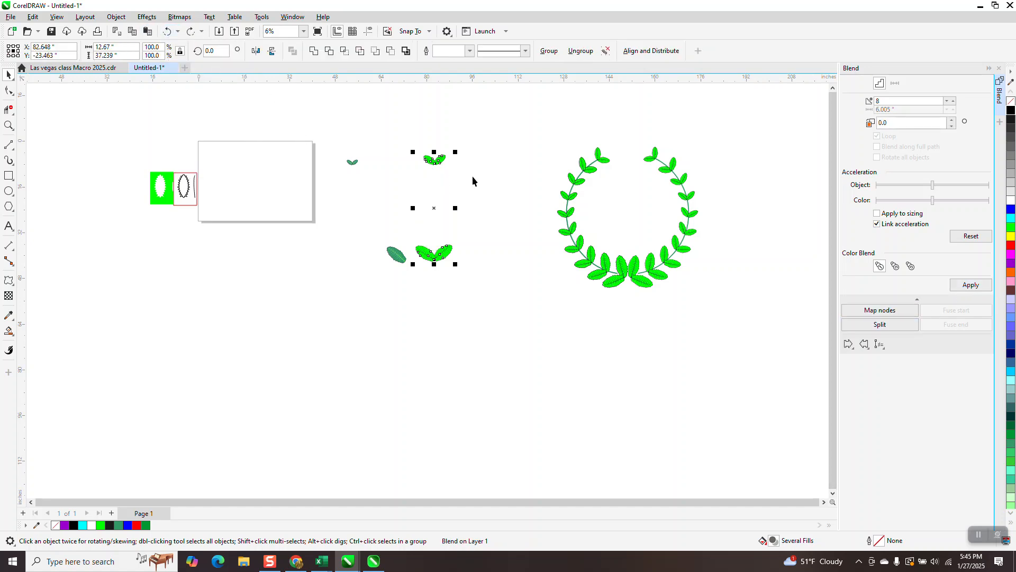
- Draw a circle about 42.5 inches across below the leaf pairs, with two straight lines crossing its upper-left and bottom edges
left_click(9, 191)
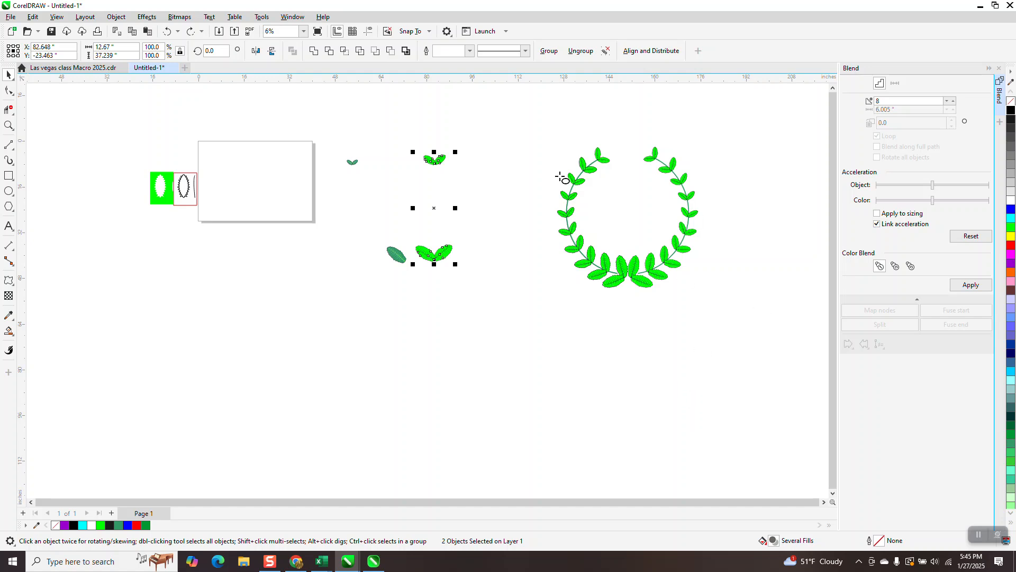
left_click_drag(548, 303, 449, 425)
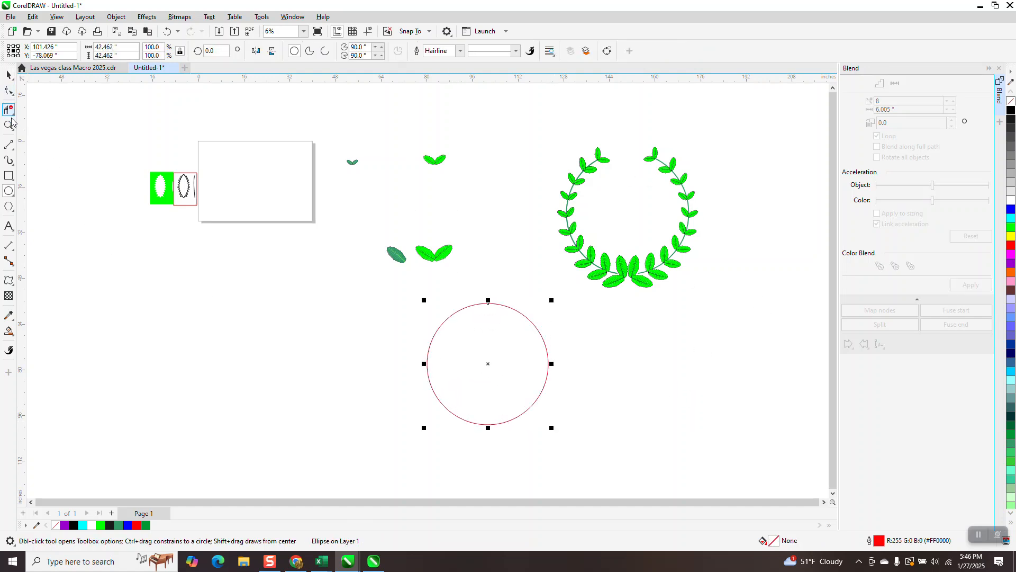
left_click(14, 145)
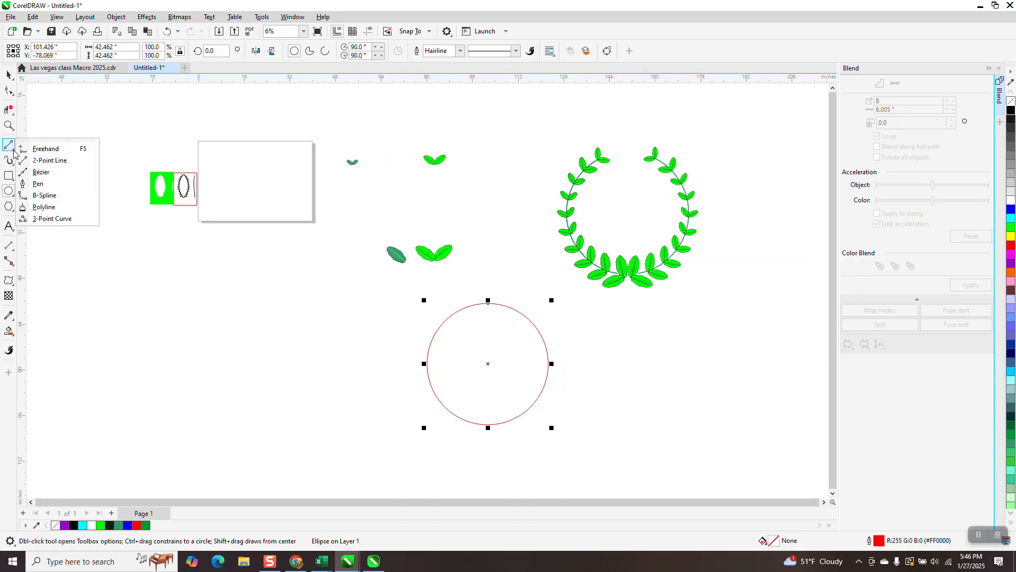
left_click(47, 160)
left_click_drag(453, 296, 484, 329)
left_click_drag(476, 412, 475, 431)
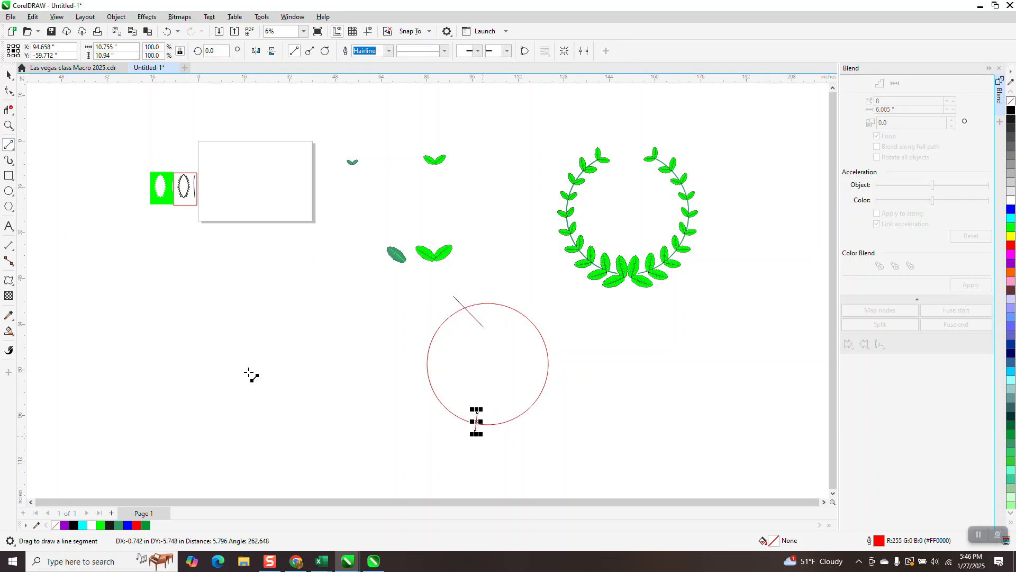
- Delete the circle's right-hand segment between the two crossing lines, leaving the left arc
left_click(8, 111)
left_click(548, 373)
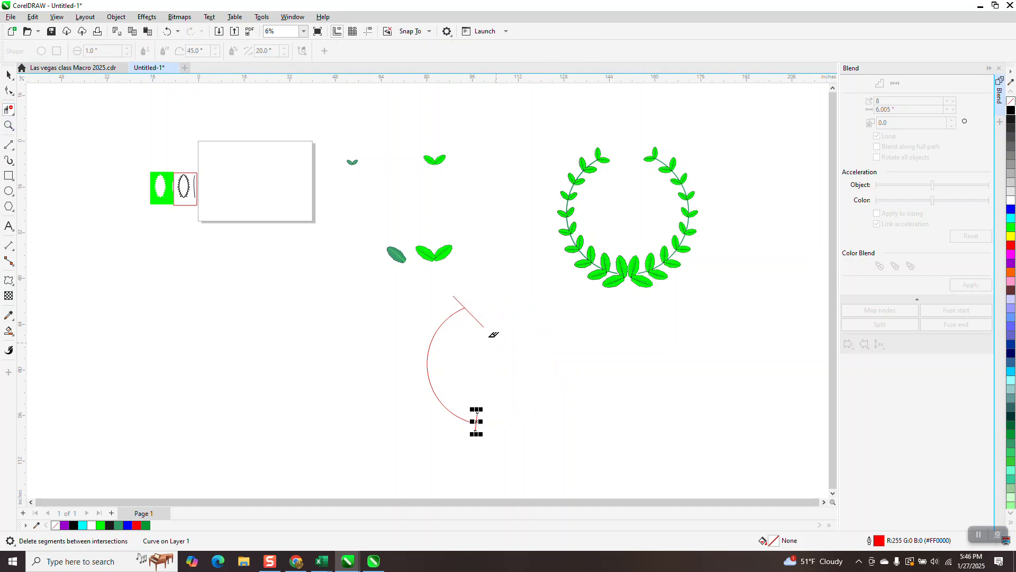
left_click(9, 74)
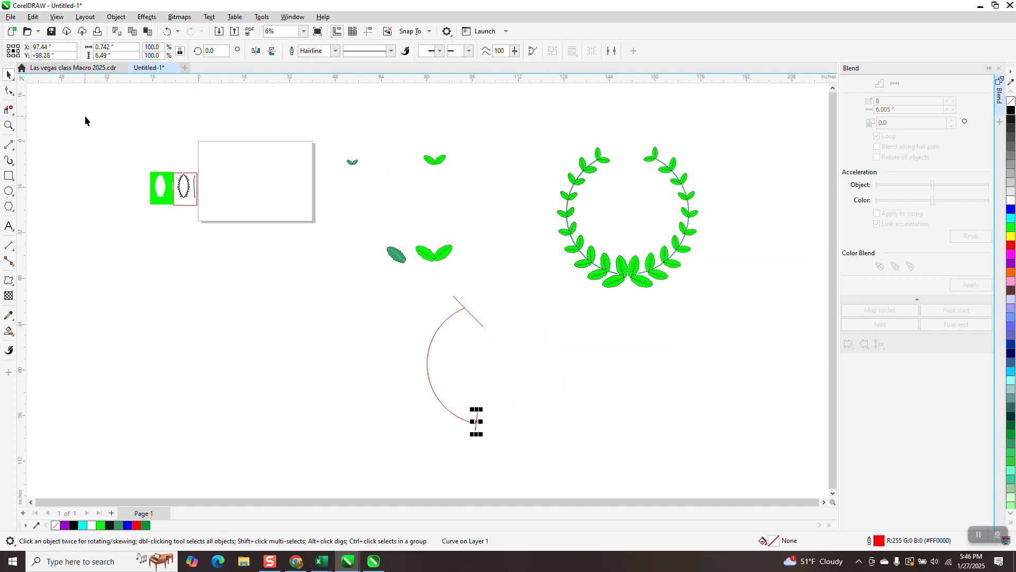
- Delete the two straight cutting lines and move the remaining arc up beside the bright green leaf pairs
key("Delete")
left_click(479, 323)
key("Delete")
left_click_drag(438, 334, 469, 171)
- Try an 8-step blend between the two unrotated bright green leaf pairs, fitted along the full length of the arc
left_click_drag(402, 136, 470, 285)
left_click(972, 286)
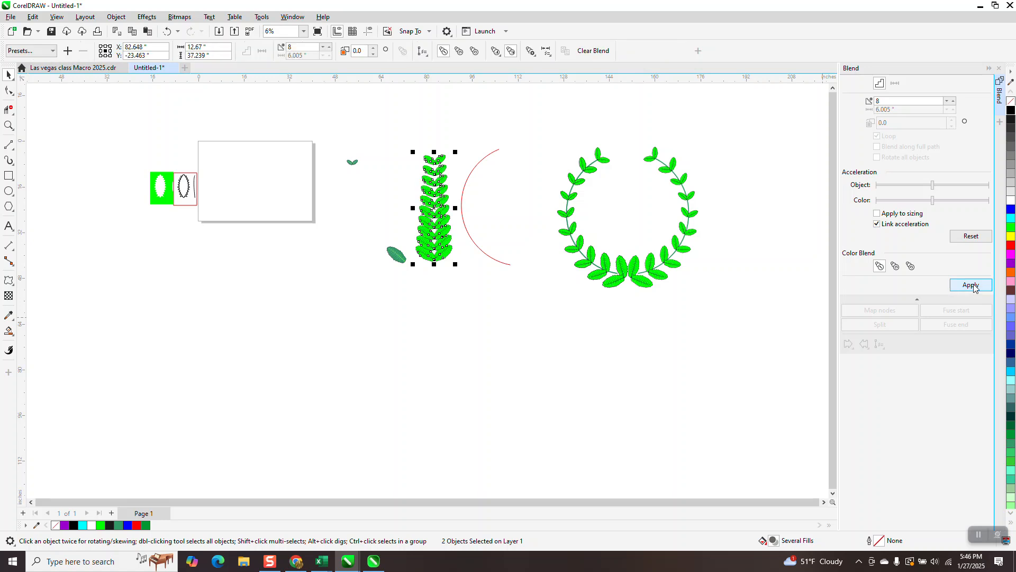
left_click(880, 344)
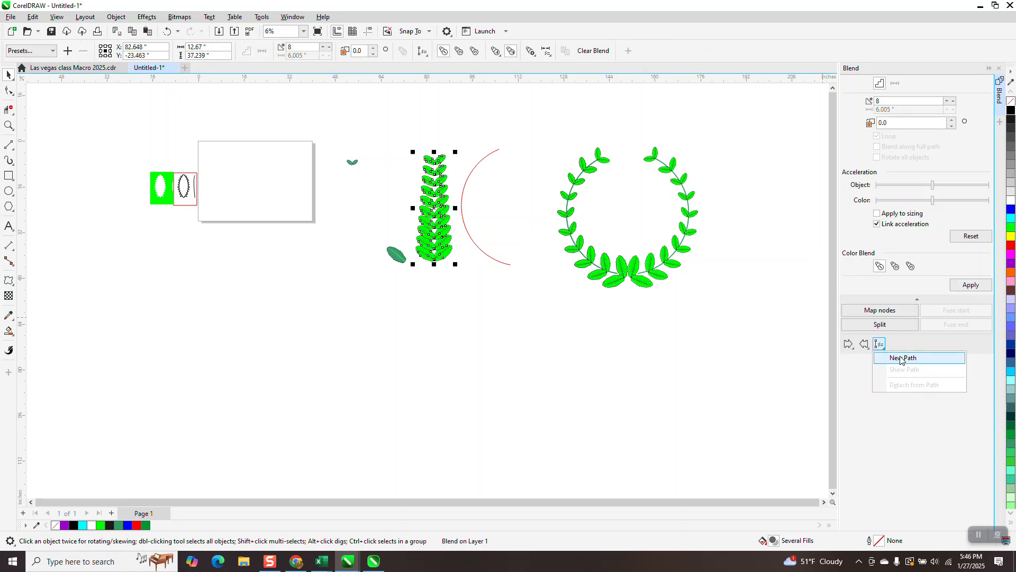
left_click(899, 357)
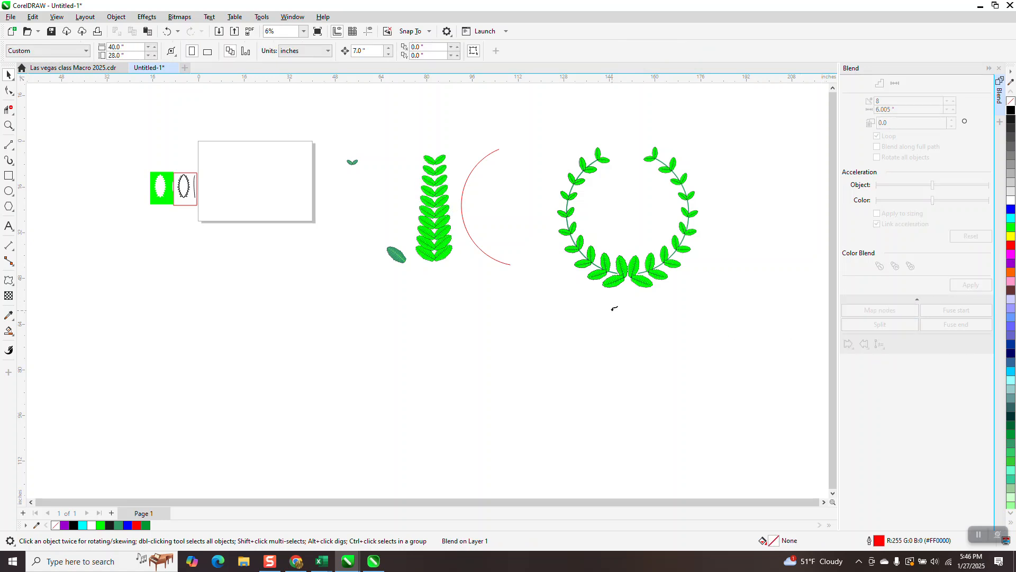
left_click(507, 265)
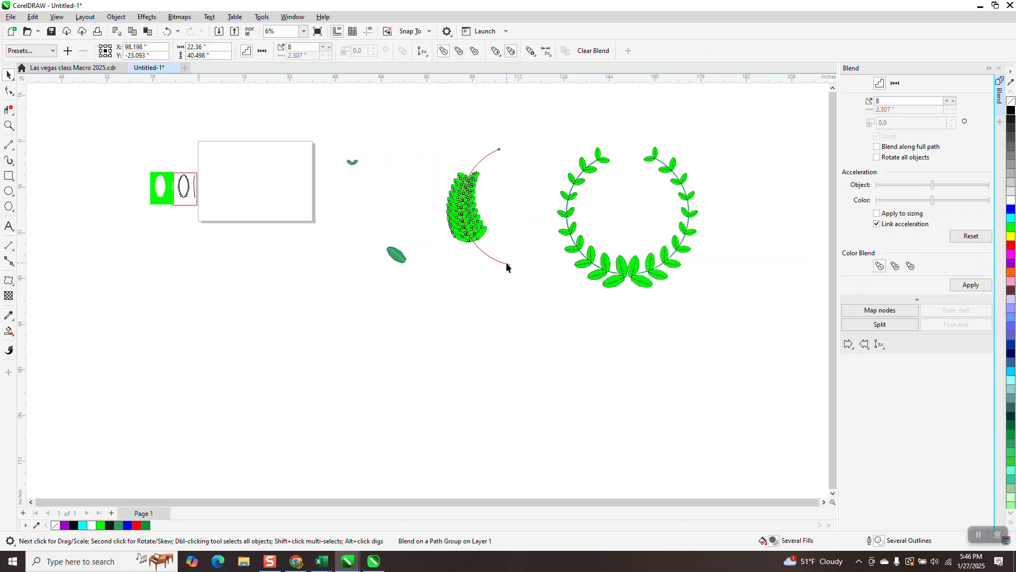
left_click(973, 284)
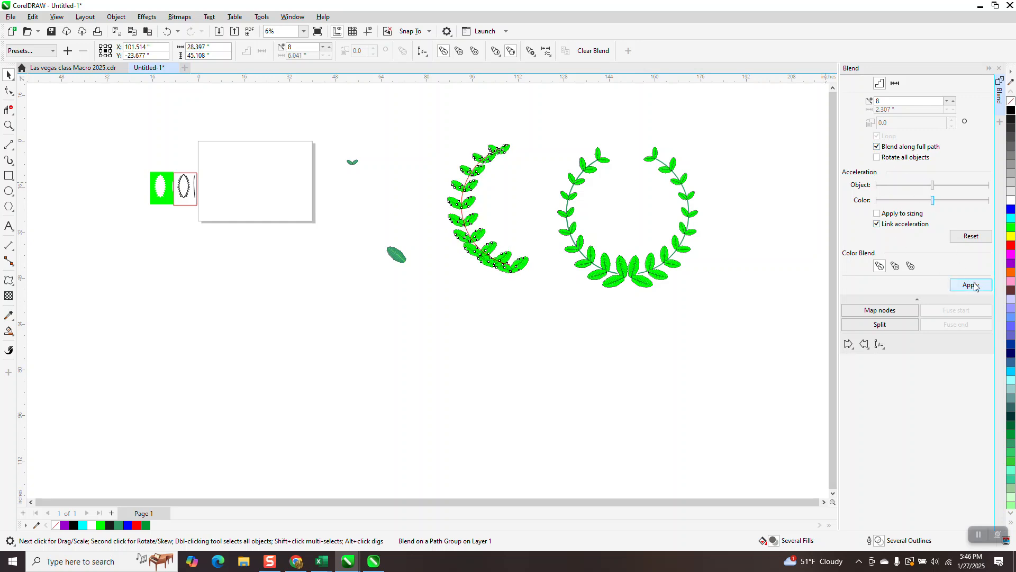
- Undo the blend and its placement on the arc, restoring the two separate leaf pairs
left_click(168, 32)
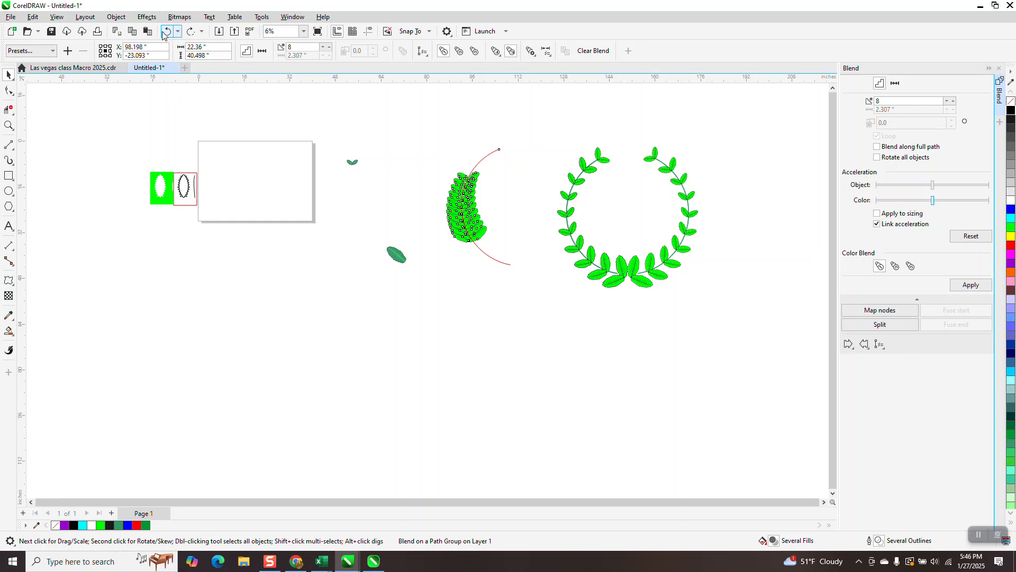
left_click(178, 31)
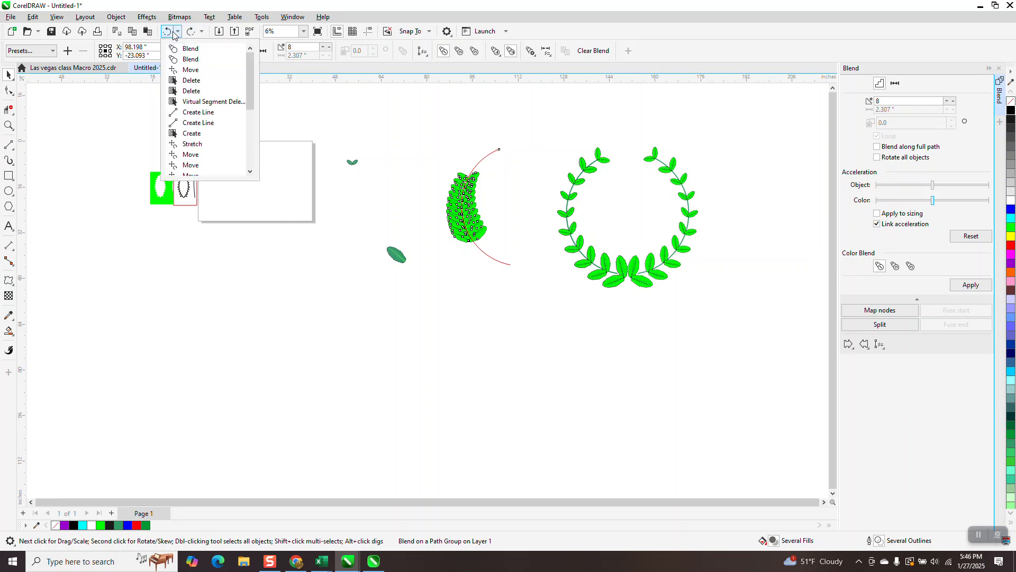
left_click(167, 31)
left_click(168, 32)
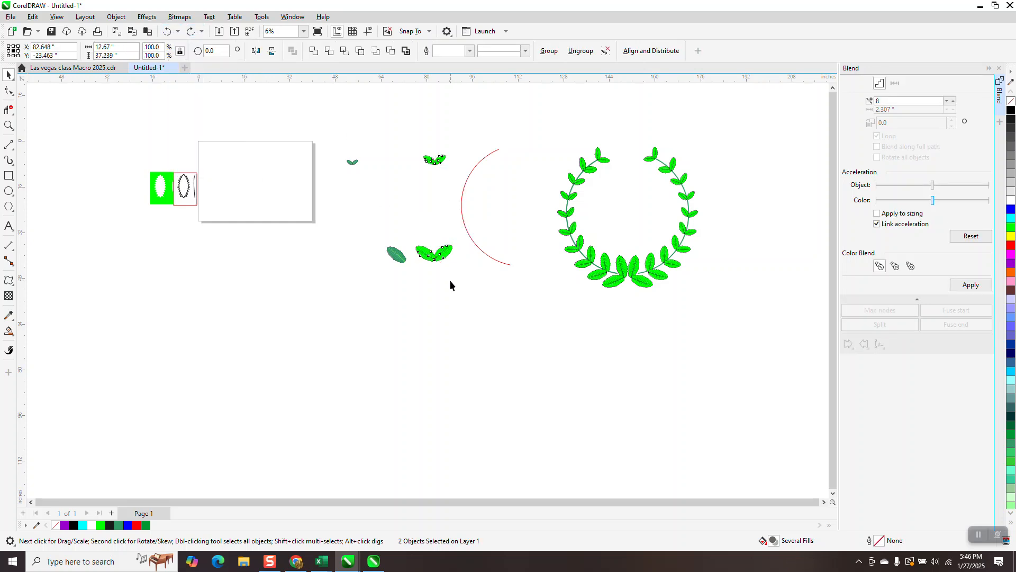
- Rotate the large leaf pair to about 52.4° and align its stem joint with the arc's lower end
left_click(422, 254)
left_click_drag(422, 255, 517, 229)
left_click(503, 275)
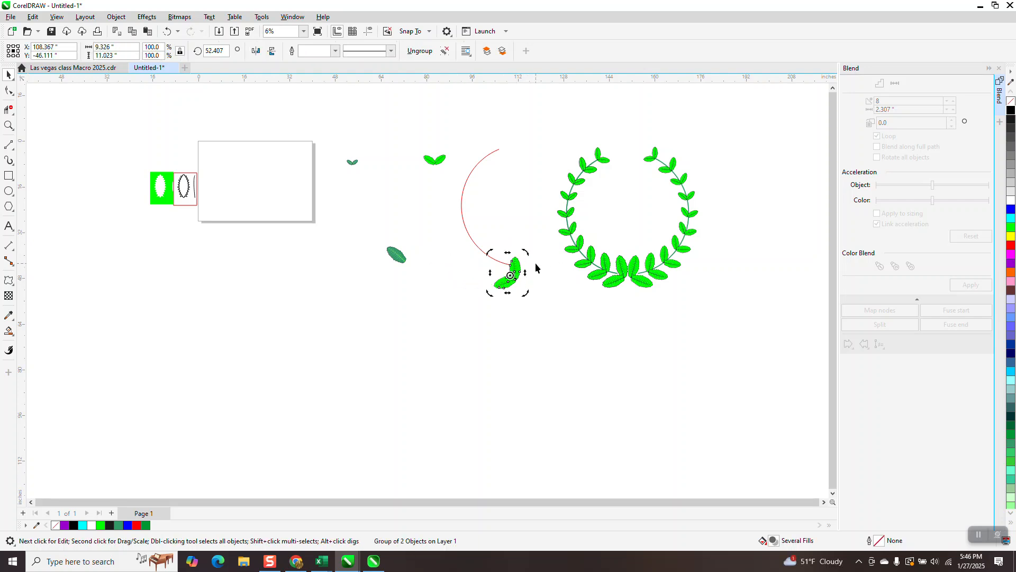
left_click_drag(510, 274, 515, 260)
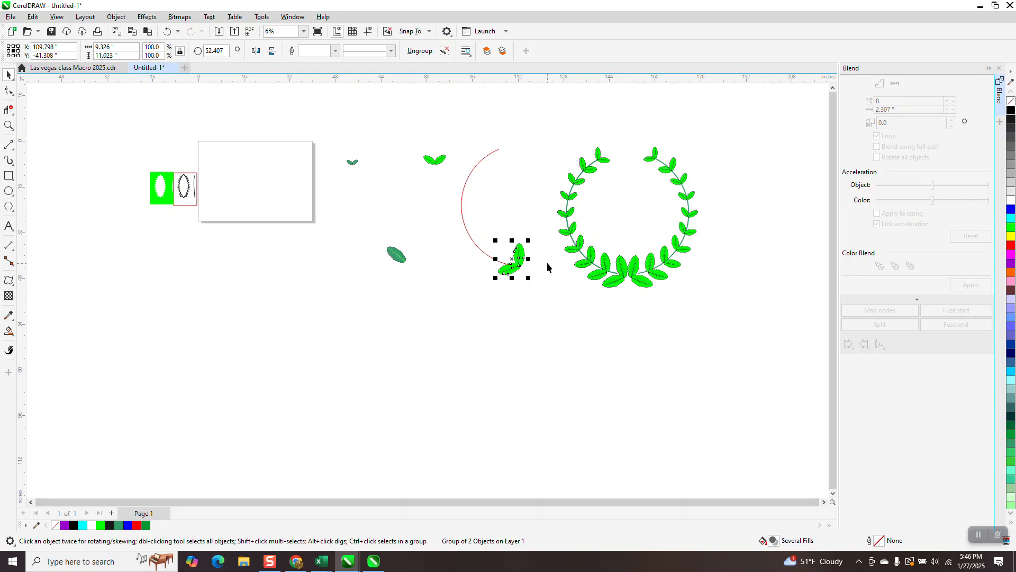
left_click(12, 126)
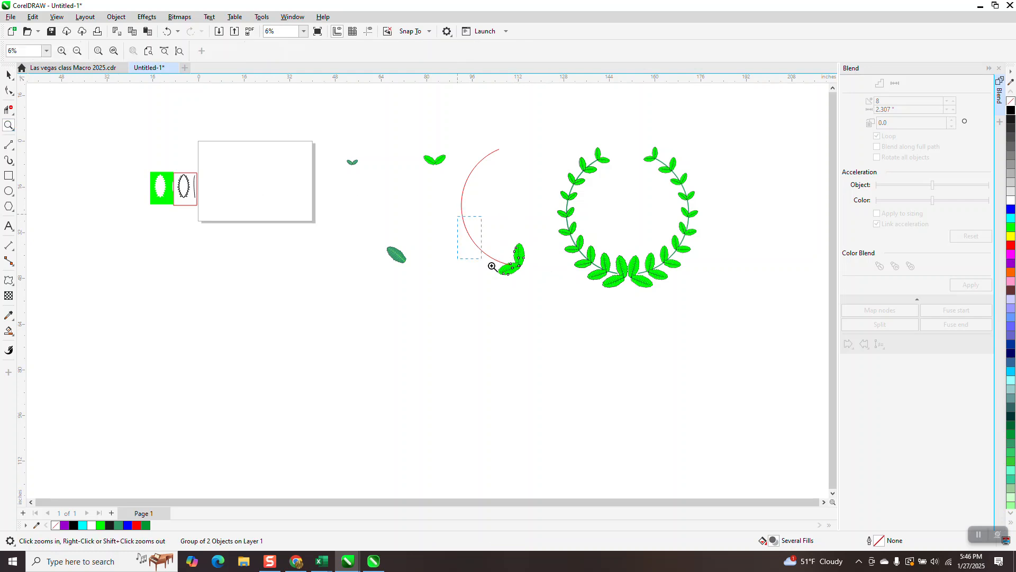
left_click_drag(460, 229, 597, 300)
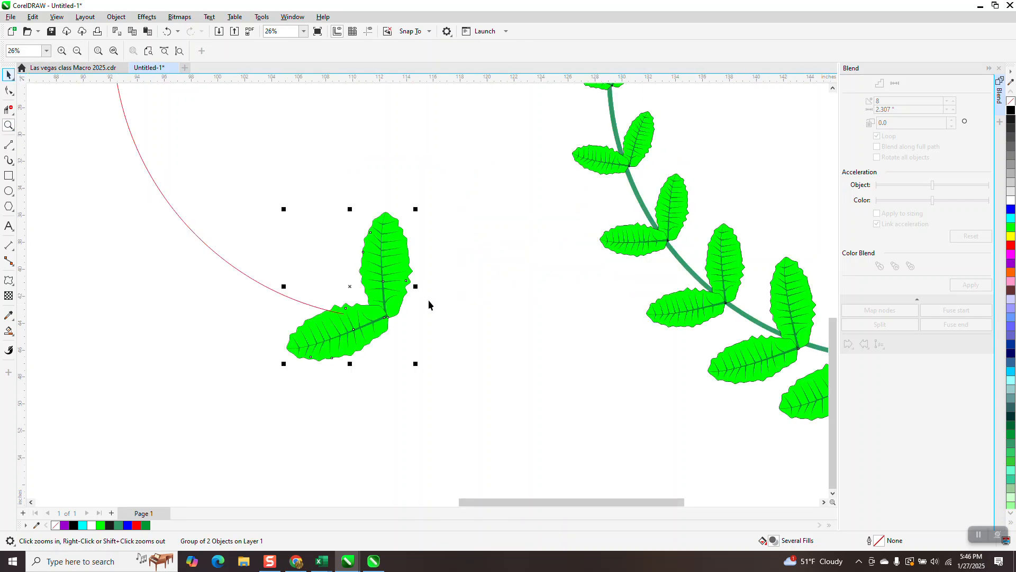
key("space")
left_click_drag(398, 291, 388, 301)
- Rotate the small bright green leaf pair to about 309.4° and align its stem joint with the arc's upper end
scroll(387, 301, "down", 1)
left_click(387, 301)
left_click_drag(403, 226, 390, 222)
scroll(455, 296, "down", 3)
left_click_drag(342, 189, 434, 185)
left_click(415, 170)
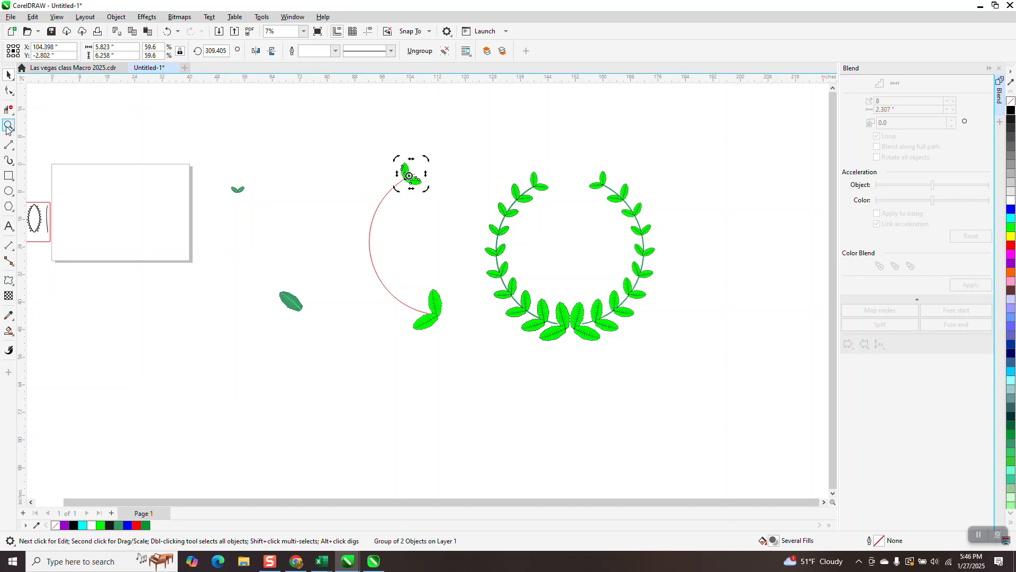
left_click(8, 125)
left_click_drag(378, 162, 485, 214)
left_click(9, 74)
left_click_drag(258, 186, 330, 159)
- Blend the small and large rotated leaf pairs in 8 steps and fit the blend along the full arc path
scroll(340, 163, "down", 6)
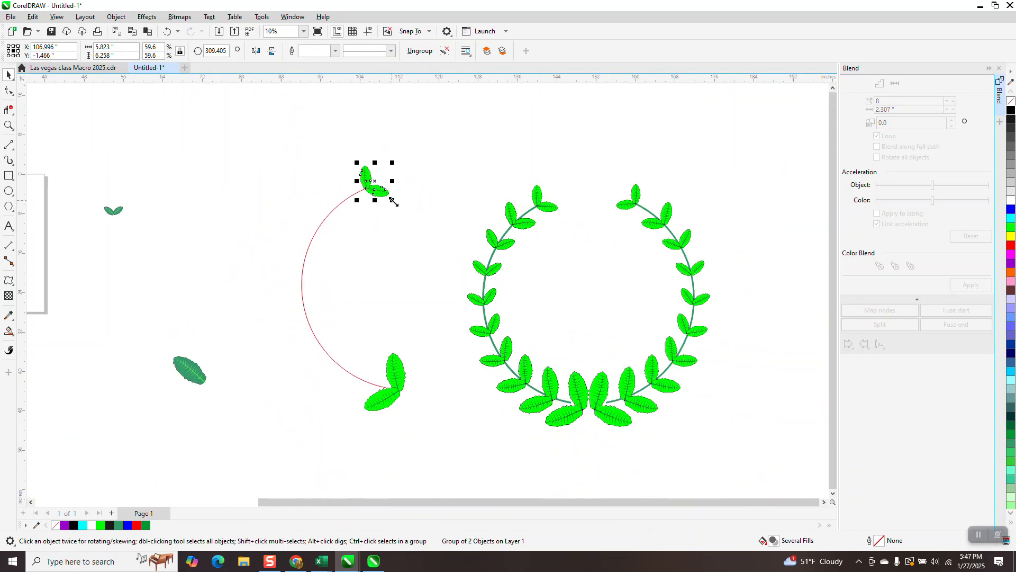
left_click(401, 377, "shift")
left_click(966, 289)
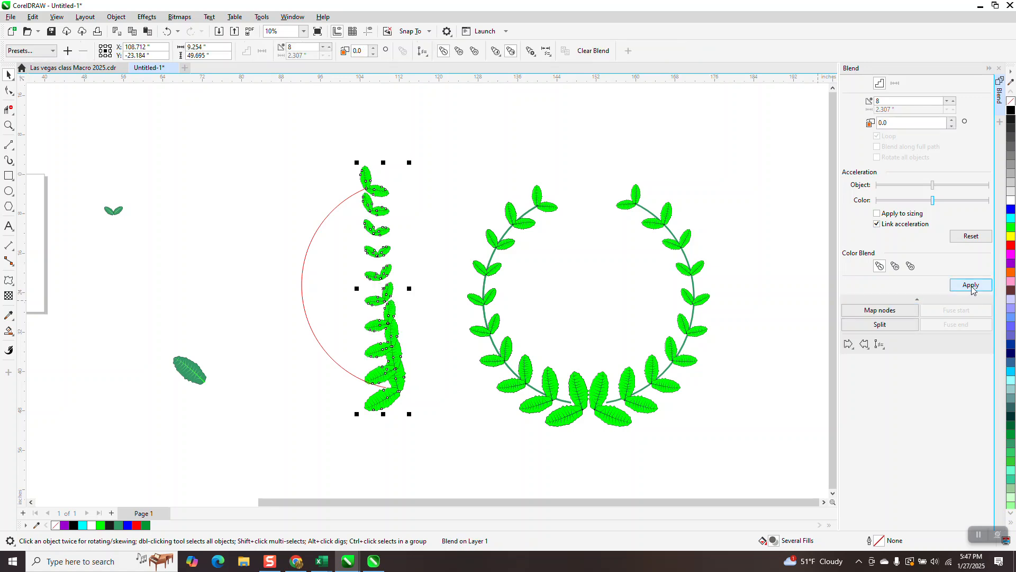
left_click(879, 343)
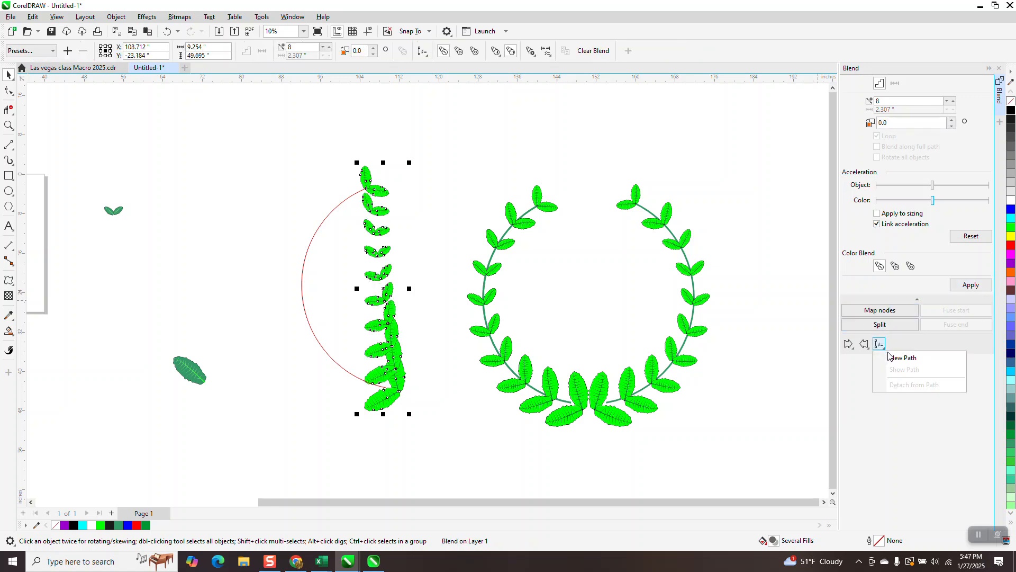
left_click(902, 360)
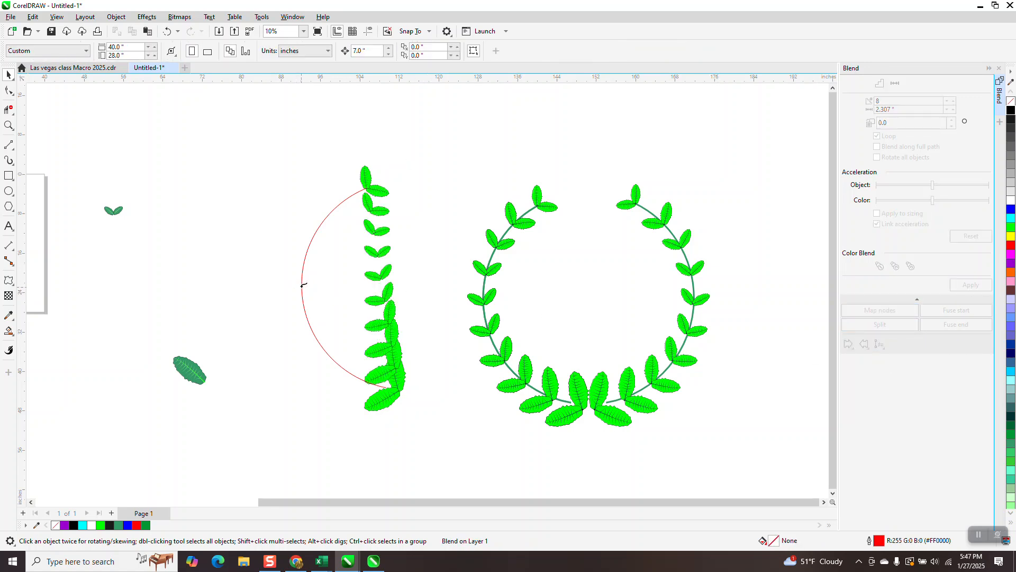
left_click(303, 286)
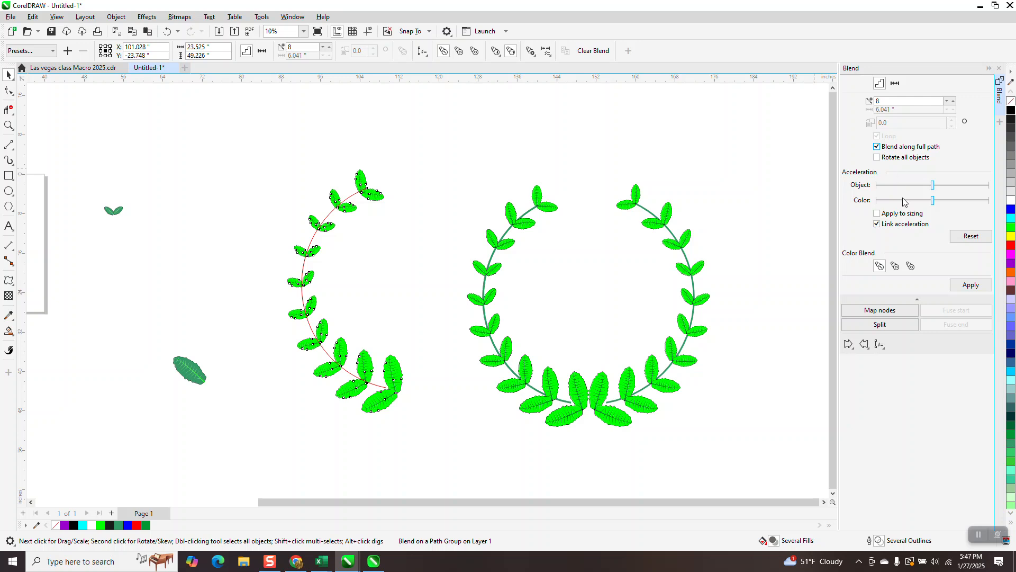
left_click(968, 285)
- Break the leaf blend on the arc apart
left_click_drag(273, 142, 430, 422)
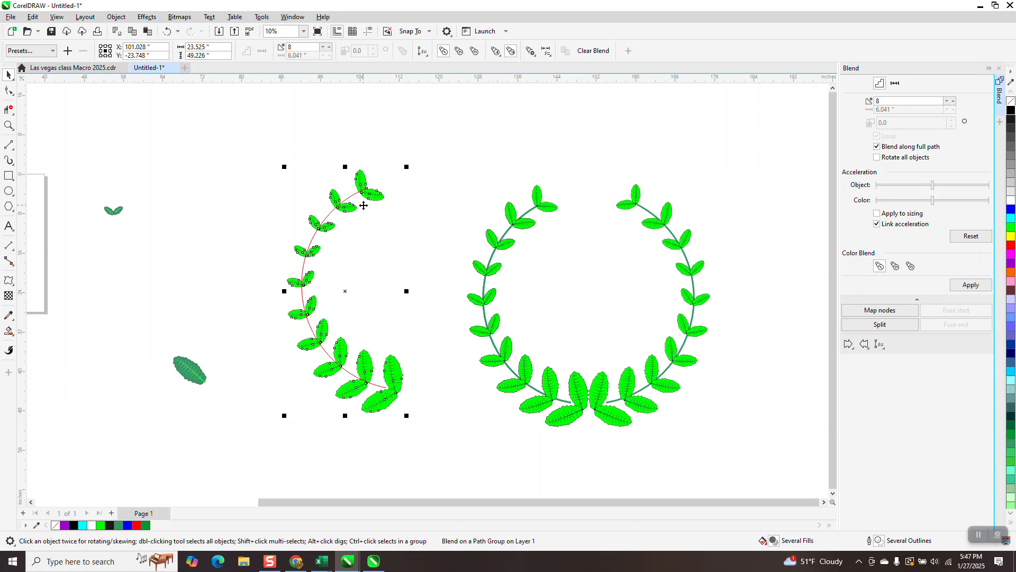
left_click(117, 17)
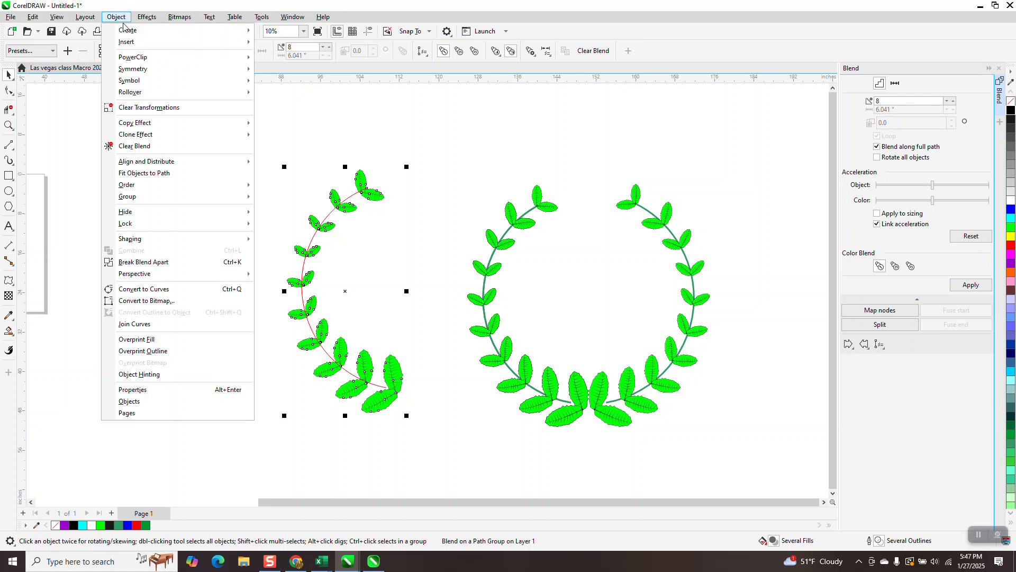
left_click(151, 264)
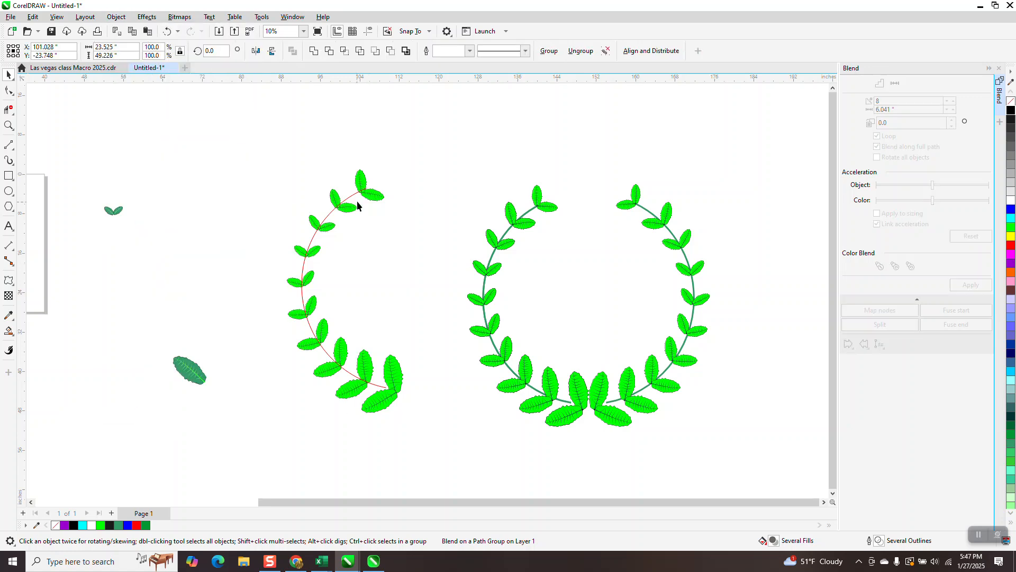
- Scale the uppermost leaf pair on the arc down to 42.8%
left_click(362, 179)
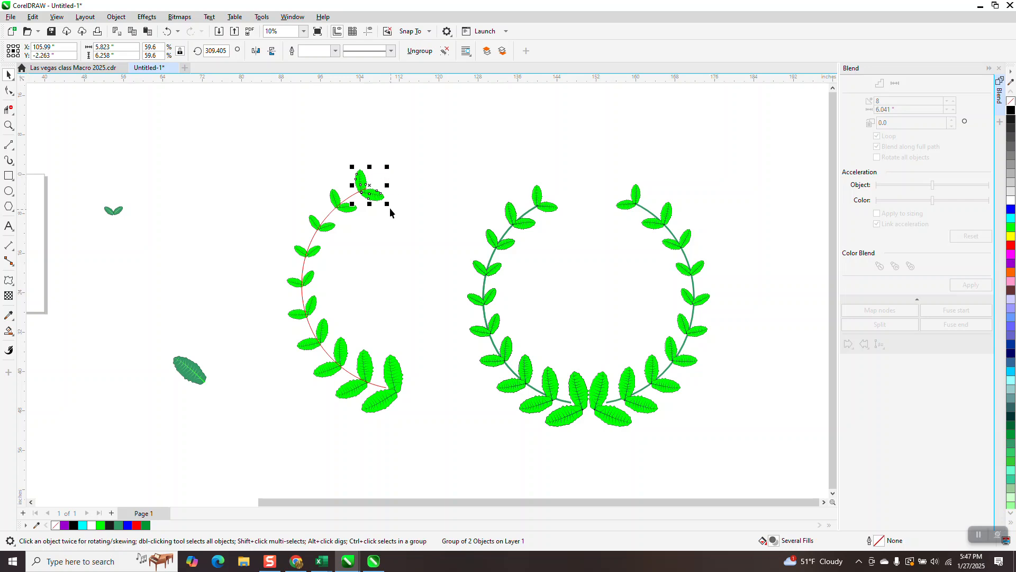
left_click_drag(387, 204, 383, 201)
scroll(378, 170, "down", 1)
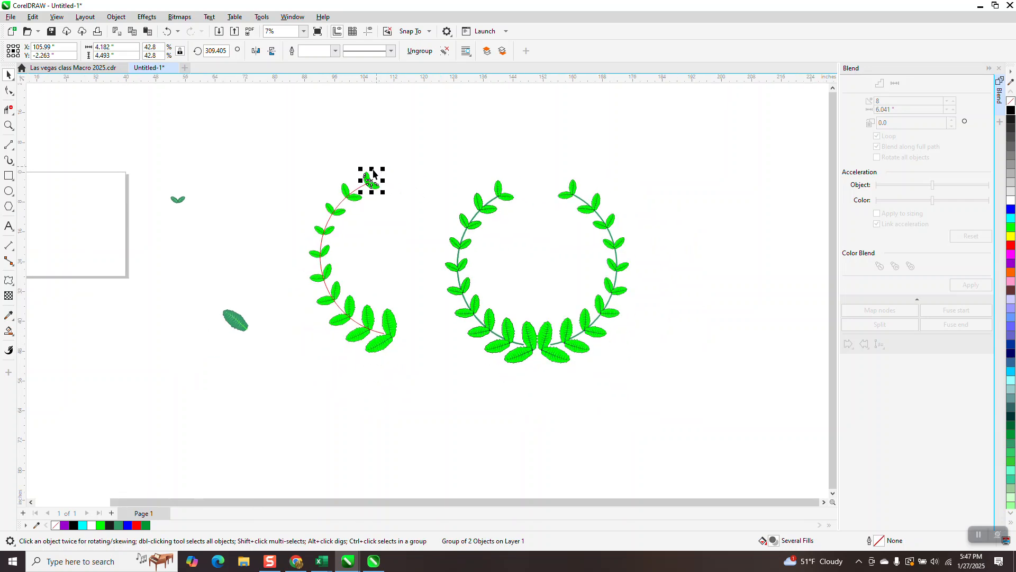
- Ungroup the eight intermediate leaf pairs along the arc
key("z")
left_click(318, 215)
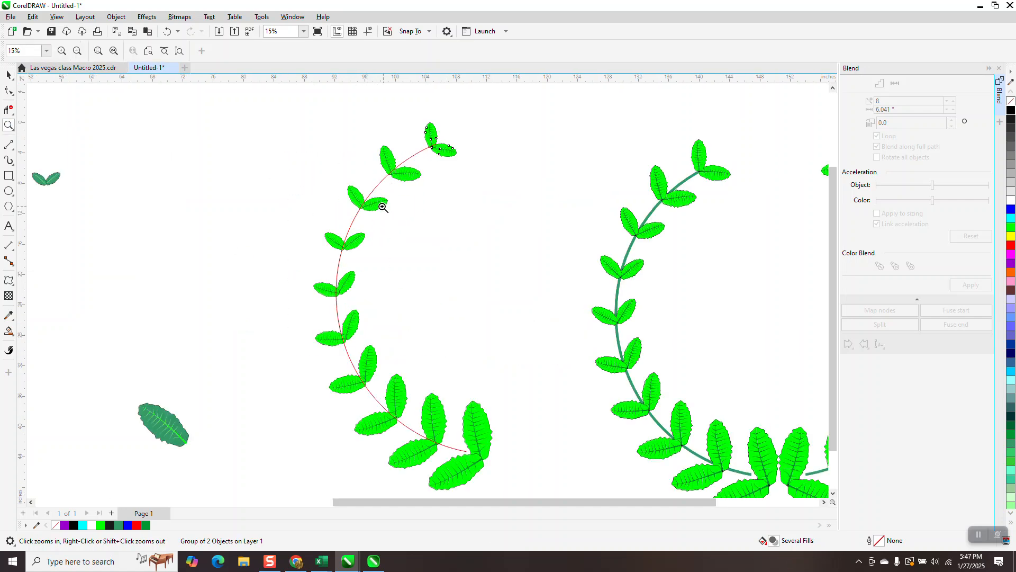
left_click(9, 75)
left_click(385, 205)
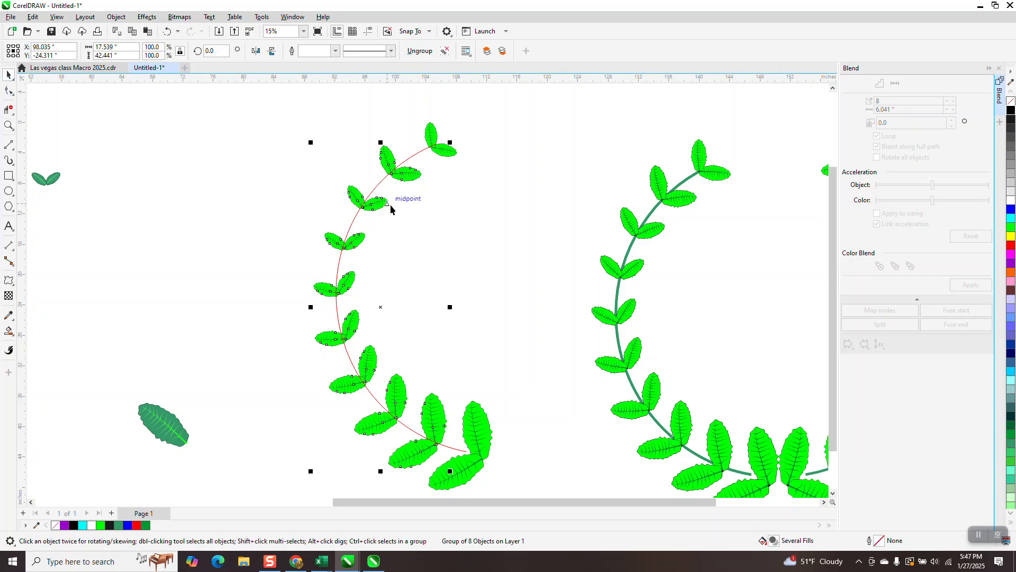
left_click(116, 17)
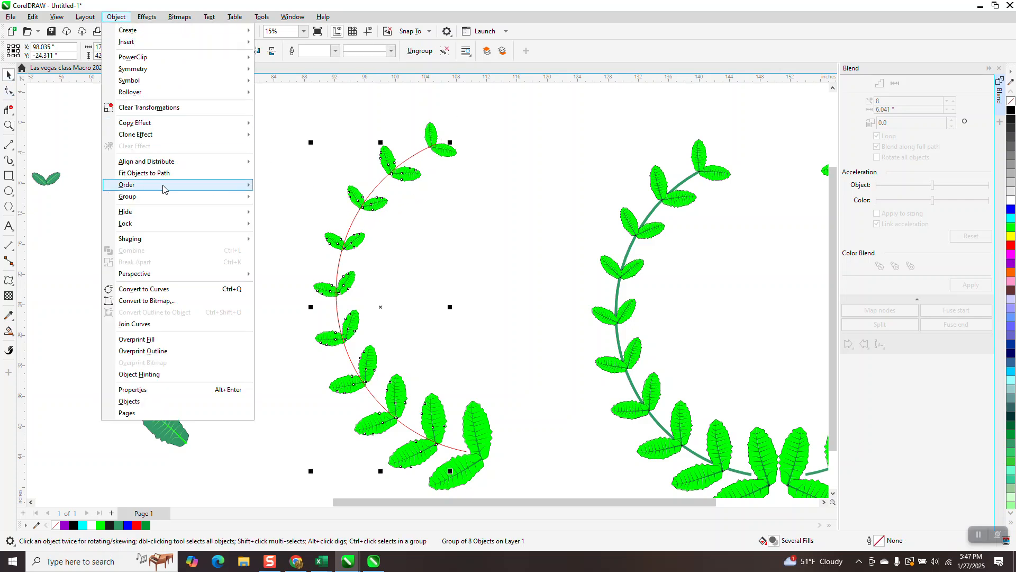
mouse_move(157, 196)
left_click(276, 212)
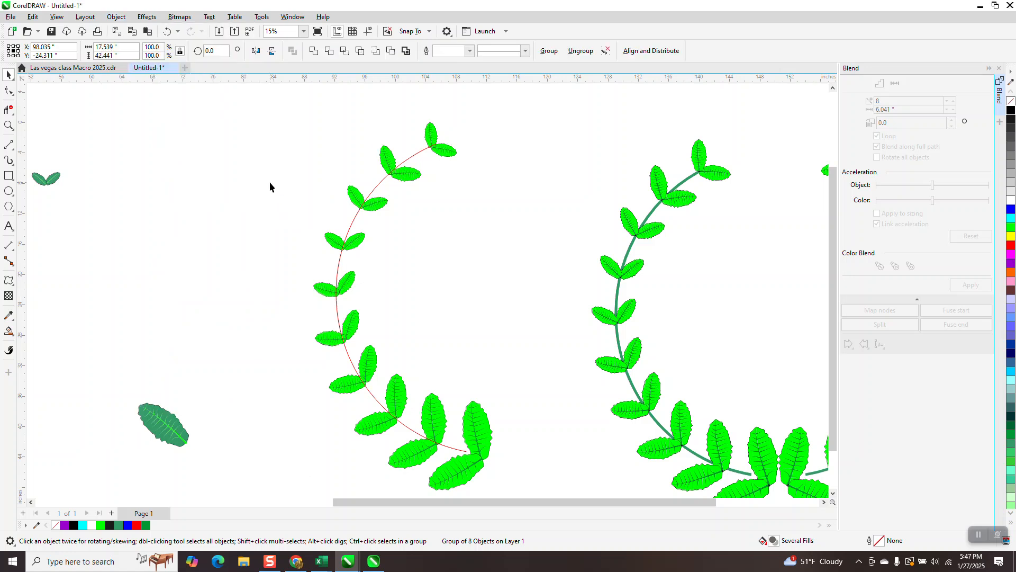
- Enlarge the third and fourth leaf pairs from the top of the arc
left_click(373, 202)
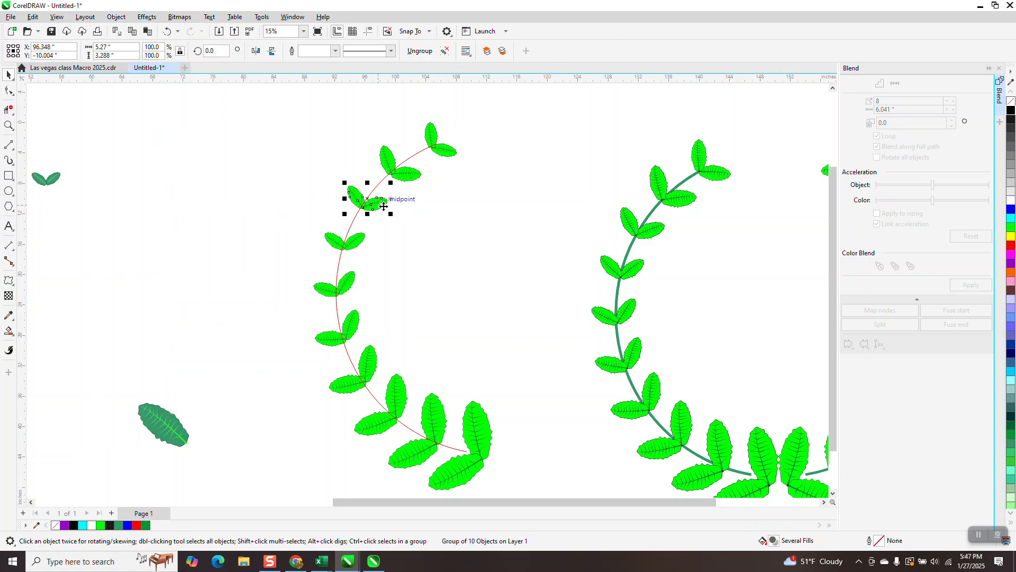
left_click_drag(392, 215, 398, 223)
left_click(356, 239, "shift")
left_click(357, 242)
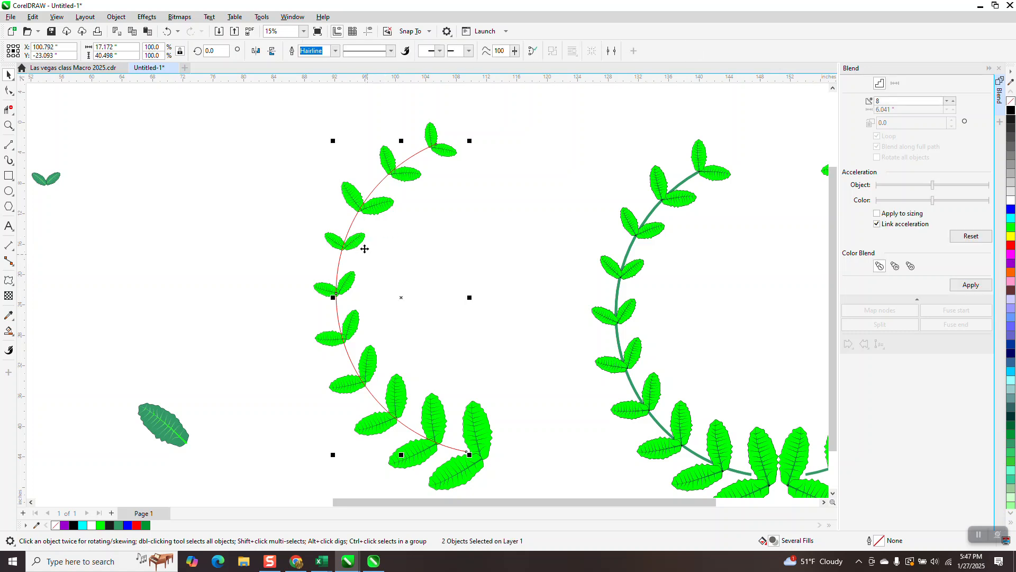
left_click(359, 244)
left_click_drag(369, 254, 344, 251)
- Scale the fifth leaf pair from the top of the arc to 145.6% and rotate it to about 348.1°
left_click(347, 291)
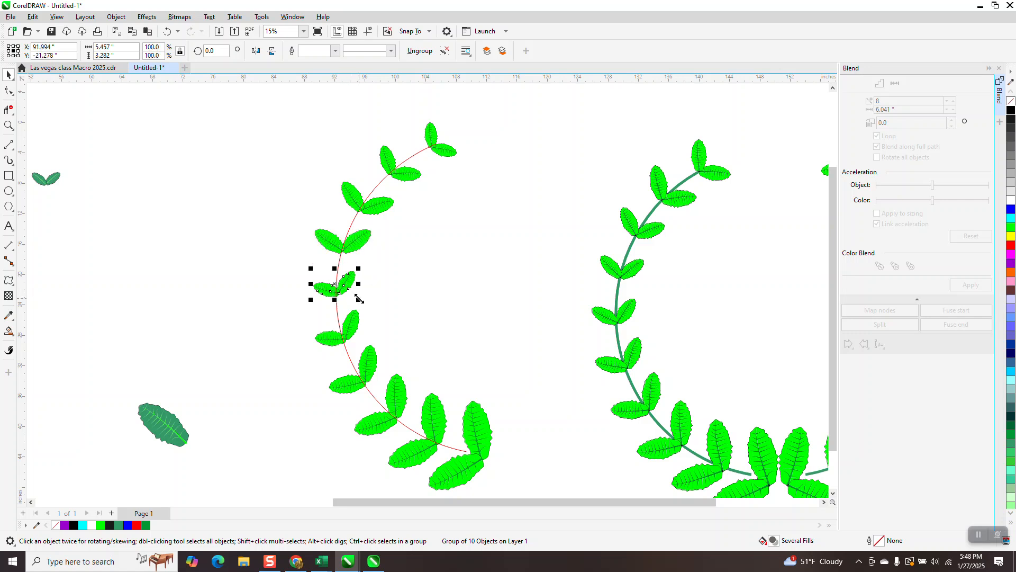
left_click_drag(359, 301, 335, 297)
left_click(335, 295)
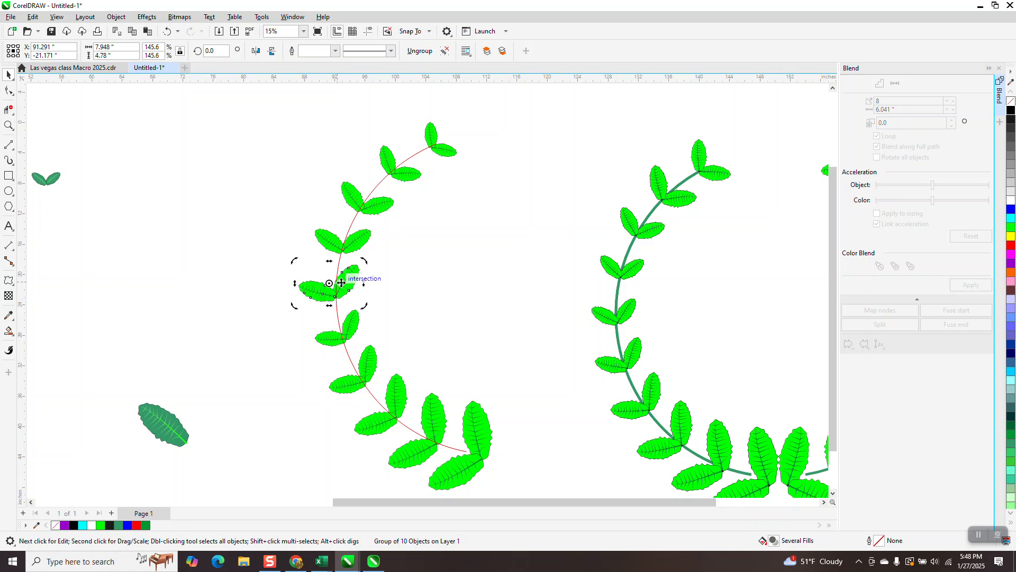
left_click_drag(366, 263, 386, 279)
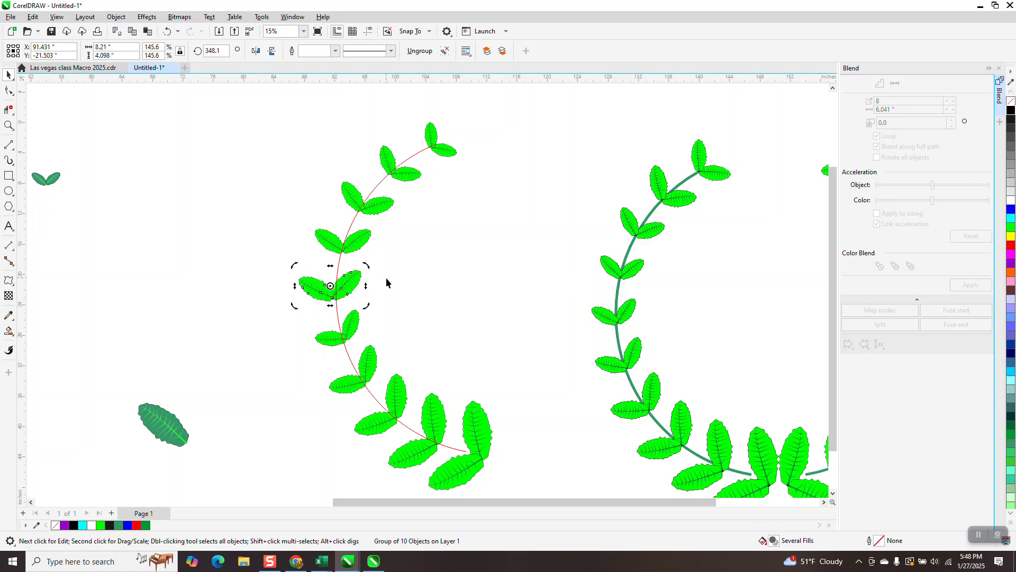
- Scale the sixth leaf pair from the top to 136.4% and rotate it to about 347°
left_click(353, 329)
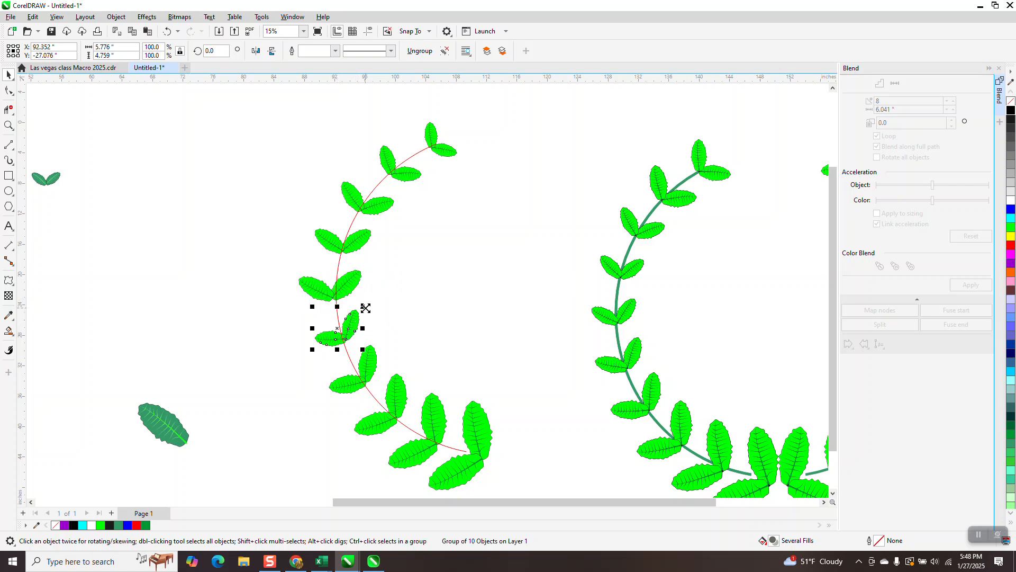
mouse_move(366, 307)
left_mouse_down()
mouse_move(376, 301)
mouse_move(377, 310)
left_mouse_up()
left_click(365, 311)
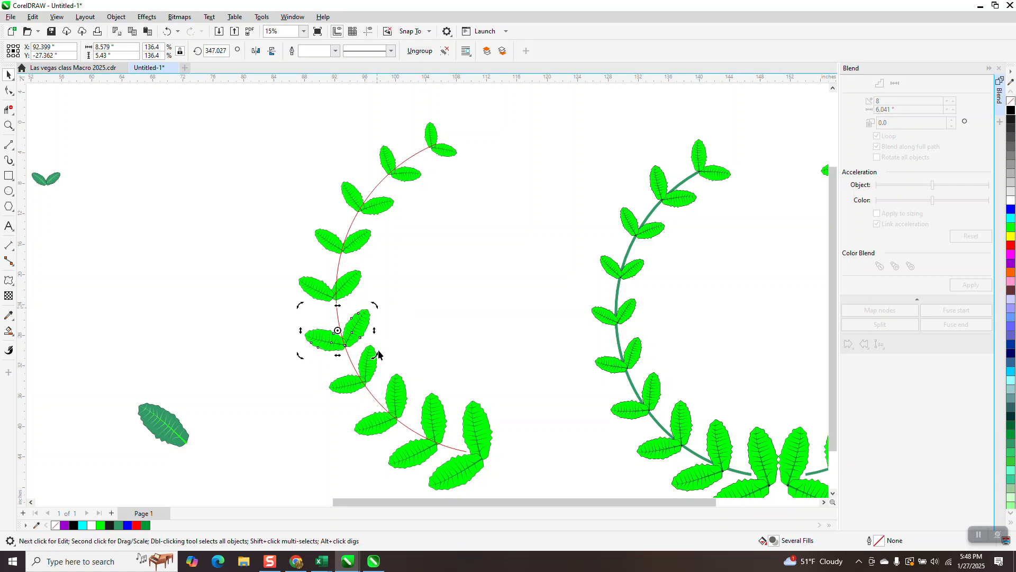
- Rotate the seventh leaf pair from the top of the arc to about 348.7° and scale it to 115.5%
left_click(373, 366)
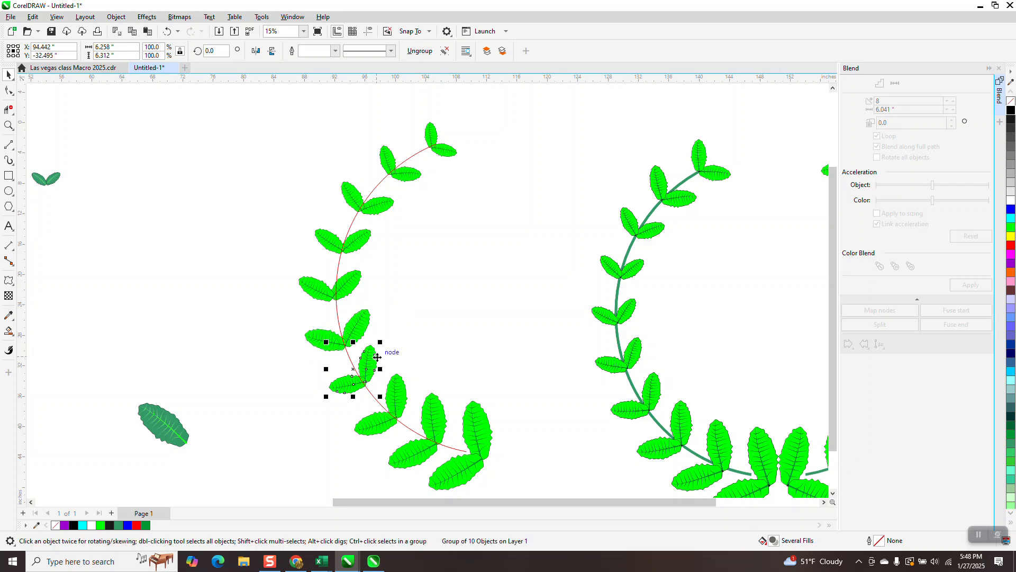
left_click(375, 357)
left_click_drag(382, 341, 383, 347)
left_click(378, 360)
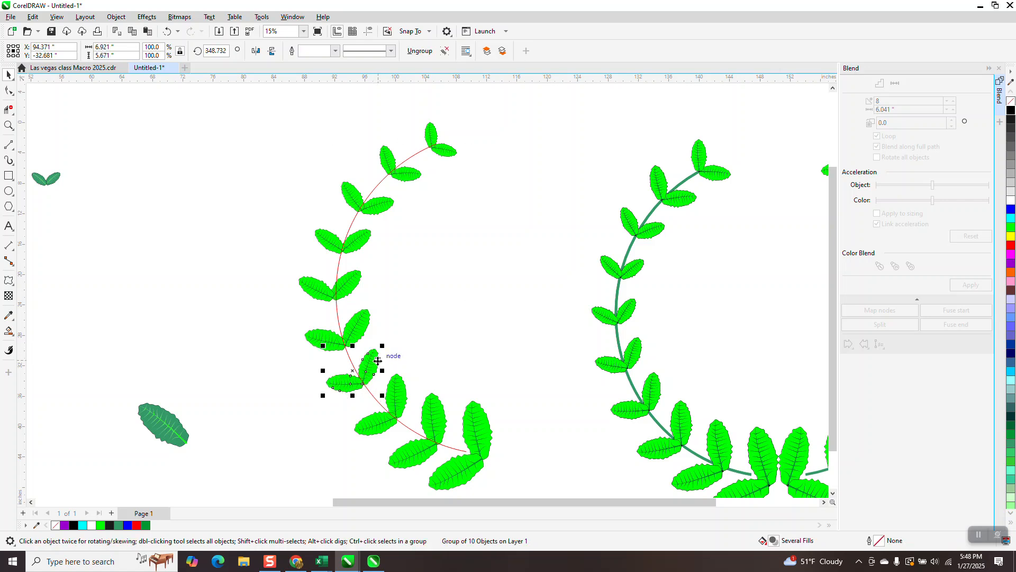
left_click_drag(382, 346, 391, 346)
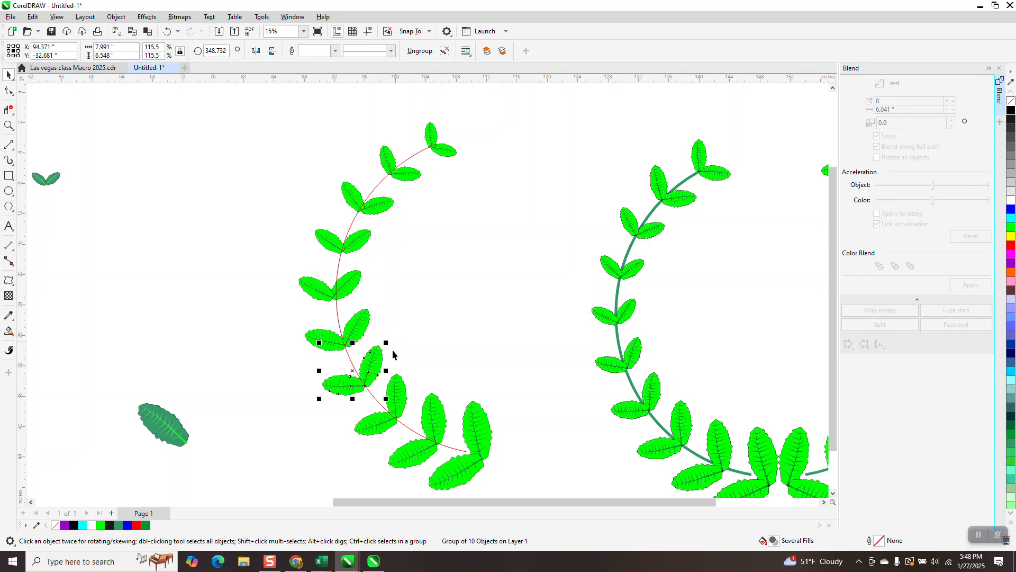
- Give the red arc behind the leaf pairs a green outline 0.333 in wide, darkened to #00BA00
scroll(393, 354, "down", 2)
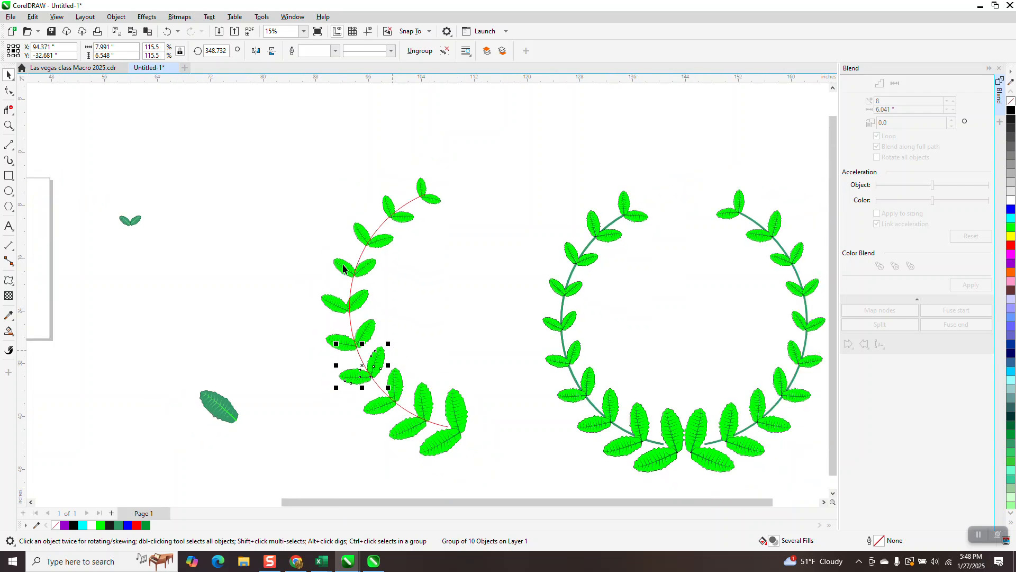
left_click(418, 201)
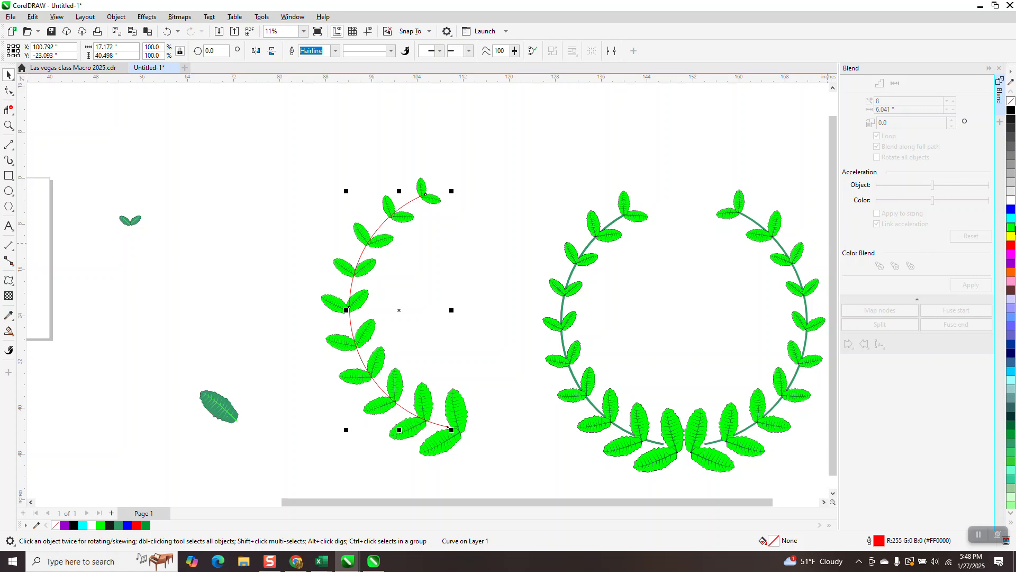
right_click(1011, 227)
left_click(335, 51)
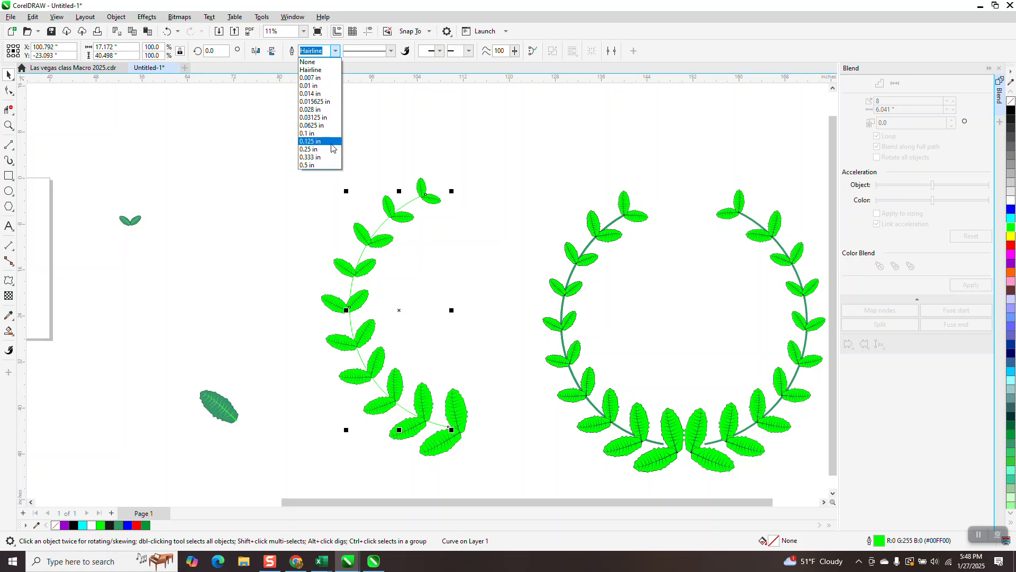
left_click(313, 161)
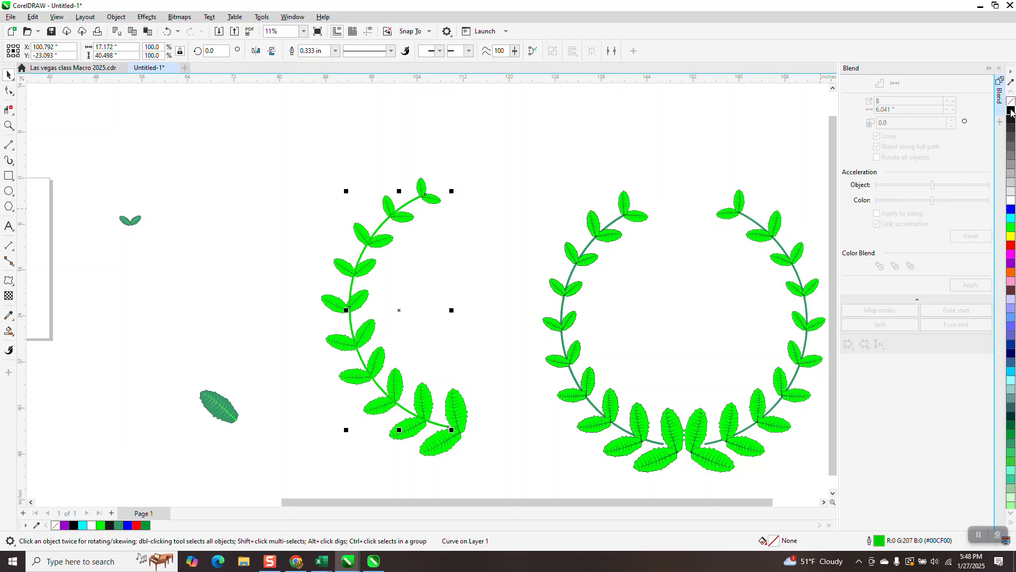
- Send the green stem curve to the back of the page, behind the leaf pairs
left_click(9, 126)
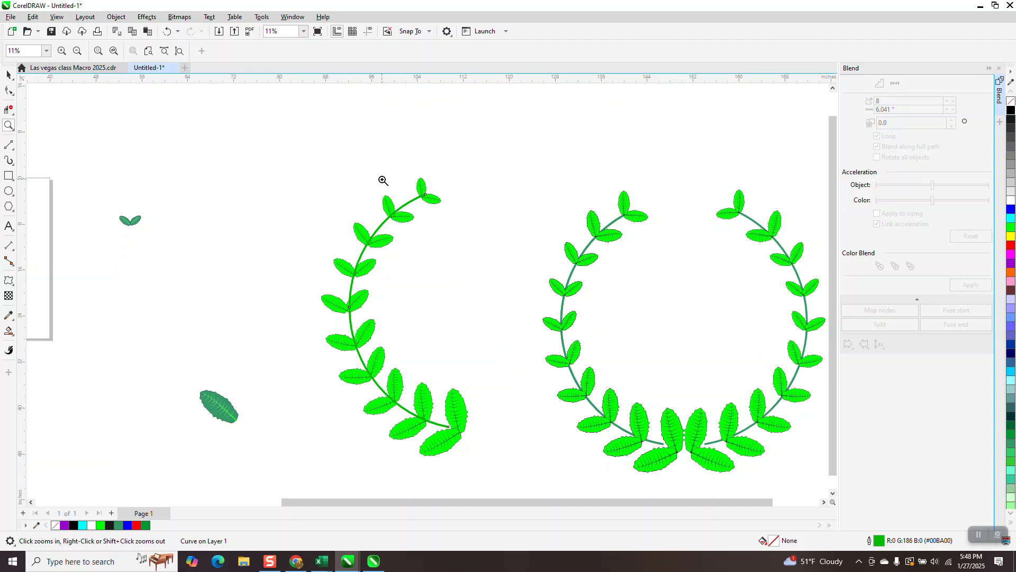
left_click_drag(384, 180, 446, 210)
right_click(446, 211)
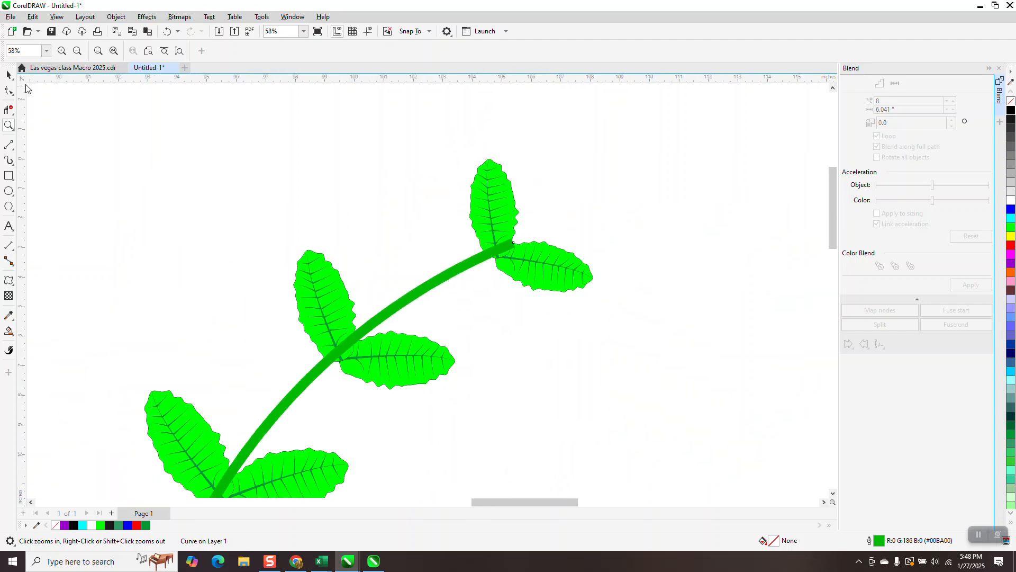
left_click(8, 75)
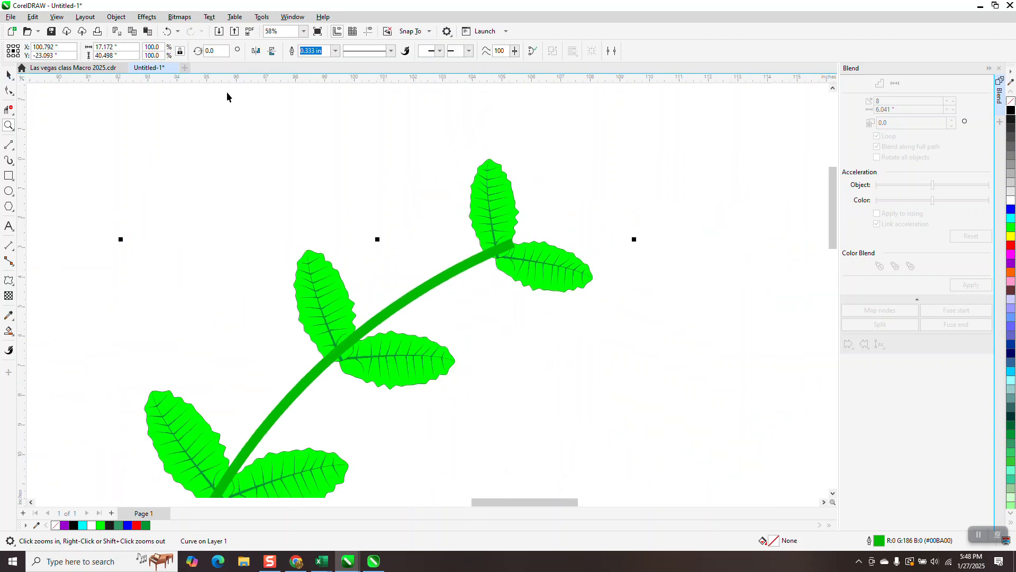
left_click(126, 19)
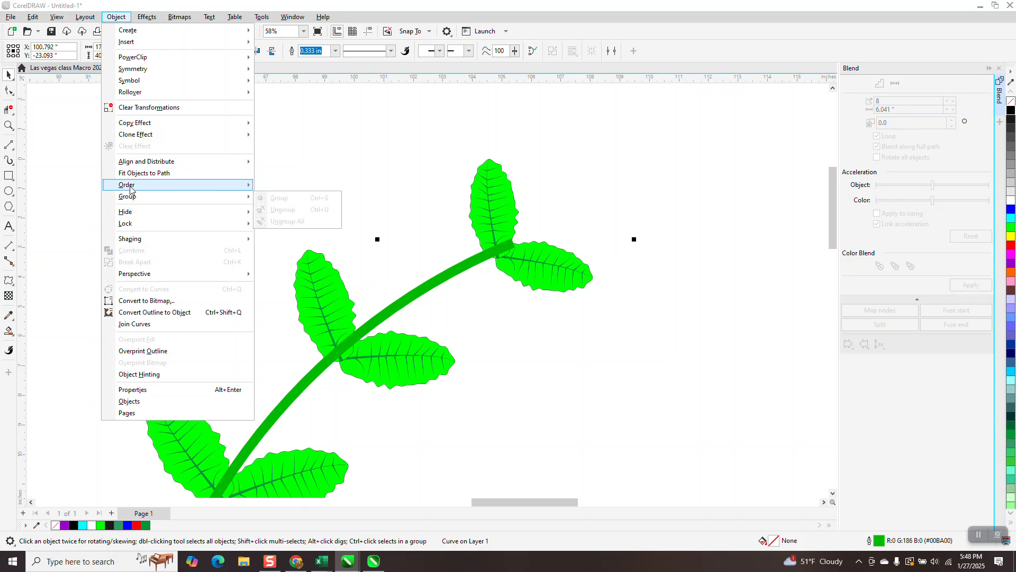
left_click(275, 197)
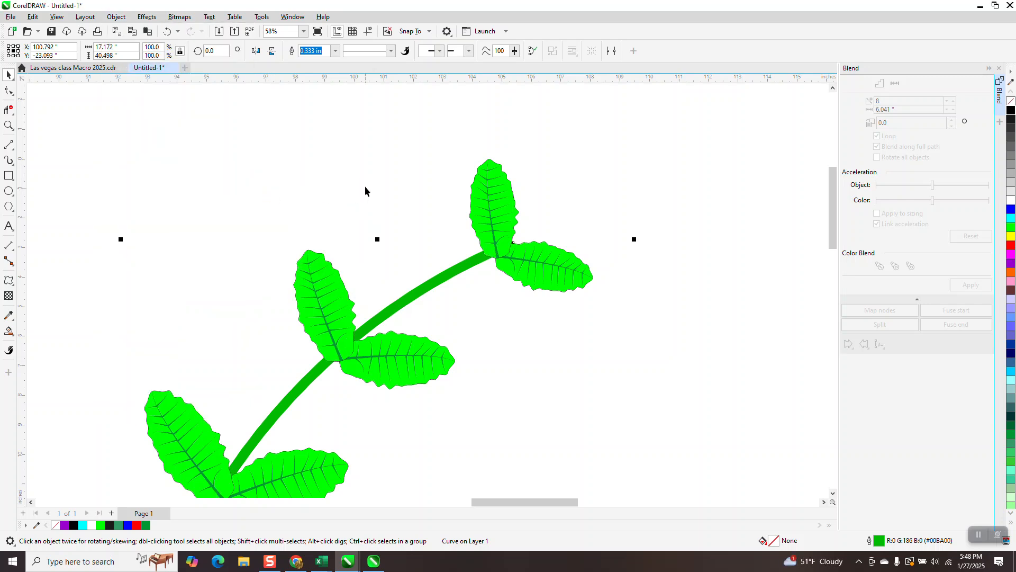
- Shift the second leaf pair from the top slightly, to about X 100.175 and Y -5.379, so it sits on the stem
scroll(366, 191, "down", 5)
left_click(398, 238)
left_click(394, 230, "ctrl")
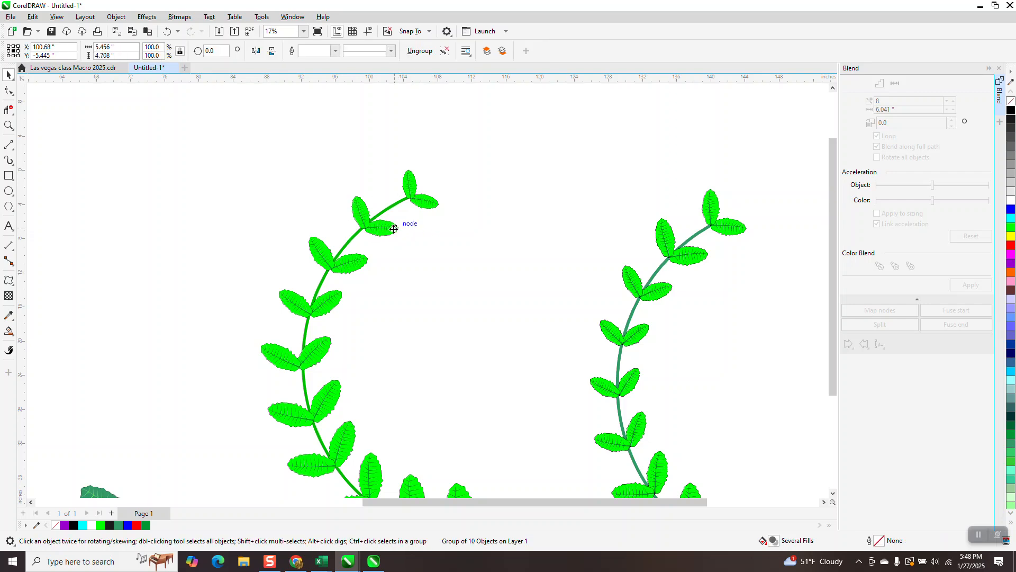
scroll(410, 219, "down", 2)
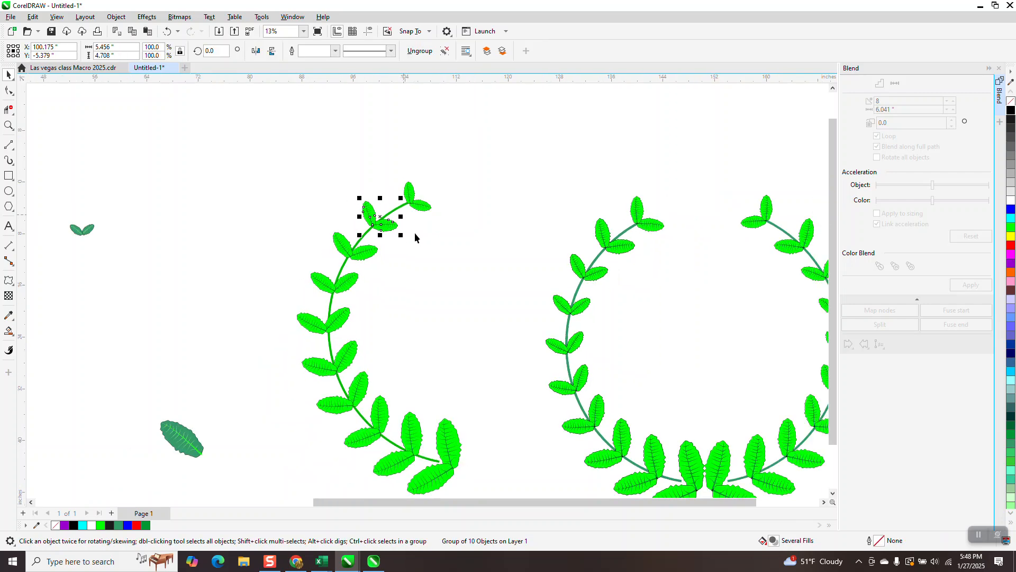
- Group the ten leaf pairs with their stem and move the branch to about X 80.1 in, Y -1.6 in
left_click_drag(325, 176, 475, 417)
key("ctrl+g")
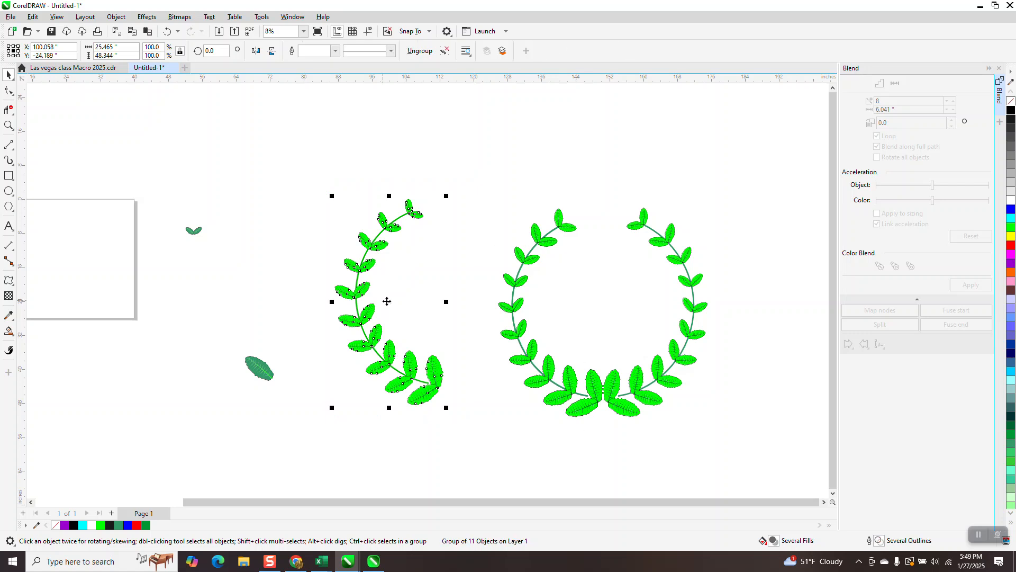
left_click_drag(386, 301, 307, 210)
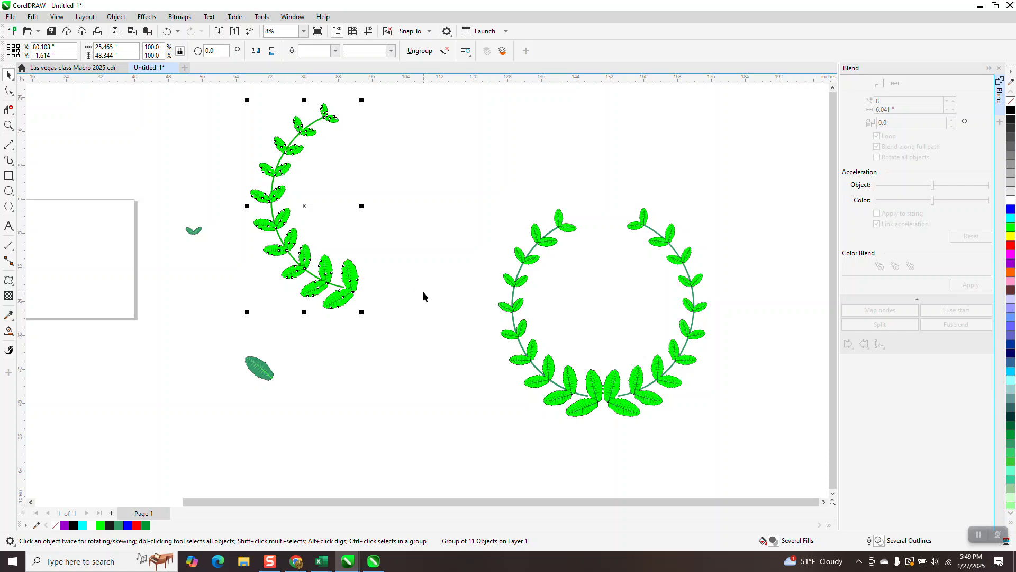
- Mirror a copy of the grouped branch horizontally onto its right side to form the full wreath
left_click_drag(247, 206, 400, 206)
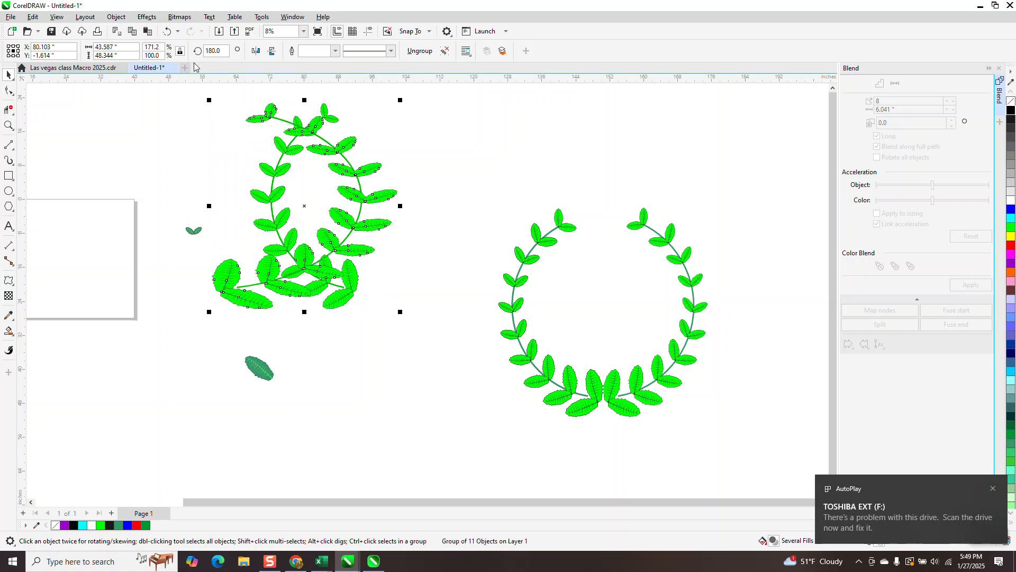
left_click(167, 31)
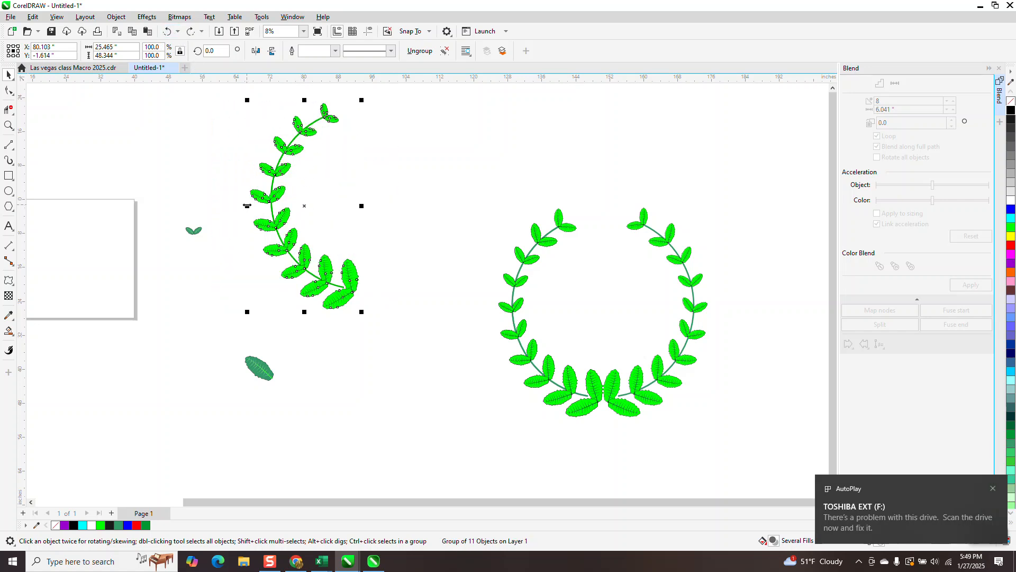
left_click_drag(246, 206, 470, 206)
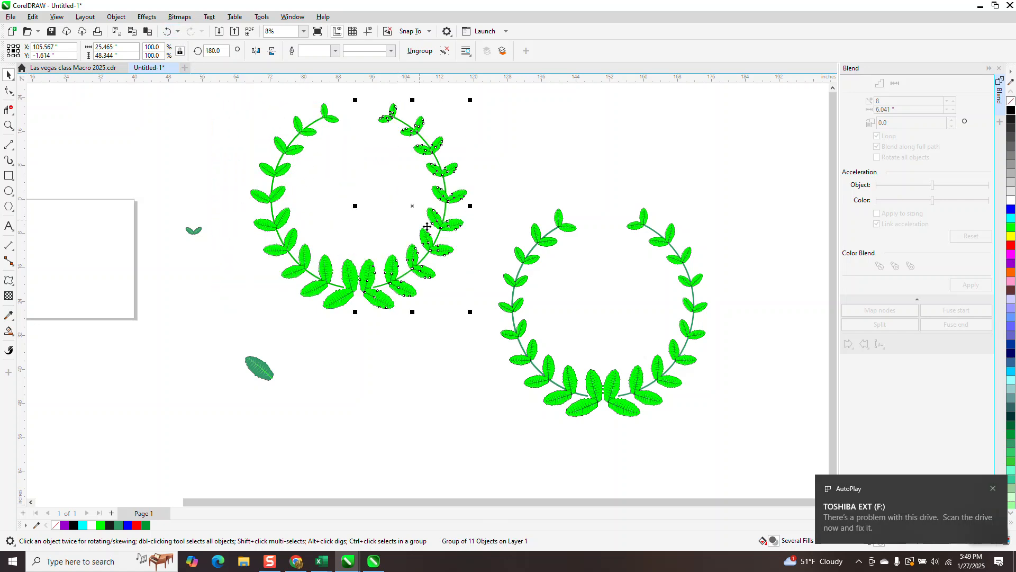
left_click(427, 313)
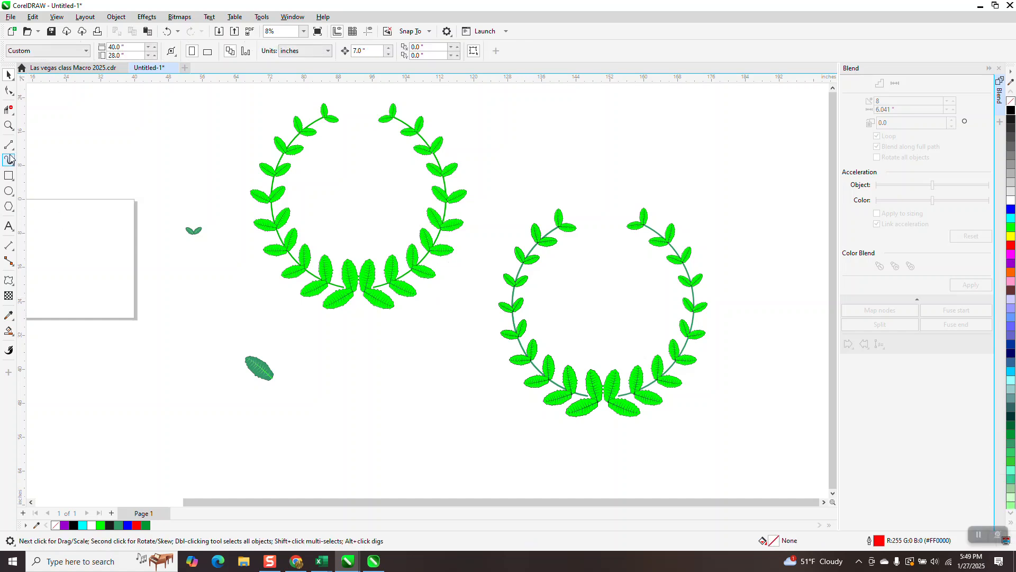
- Draw a rectangle about 57.7 by 58.7 in around the new wreath, fill it black and send it to the back
left_click(9, 176)
scroll(438, 297, "down", 1)
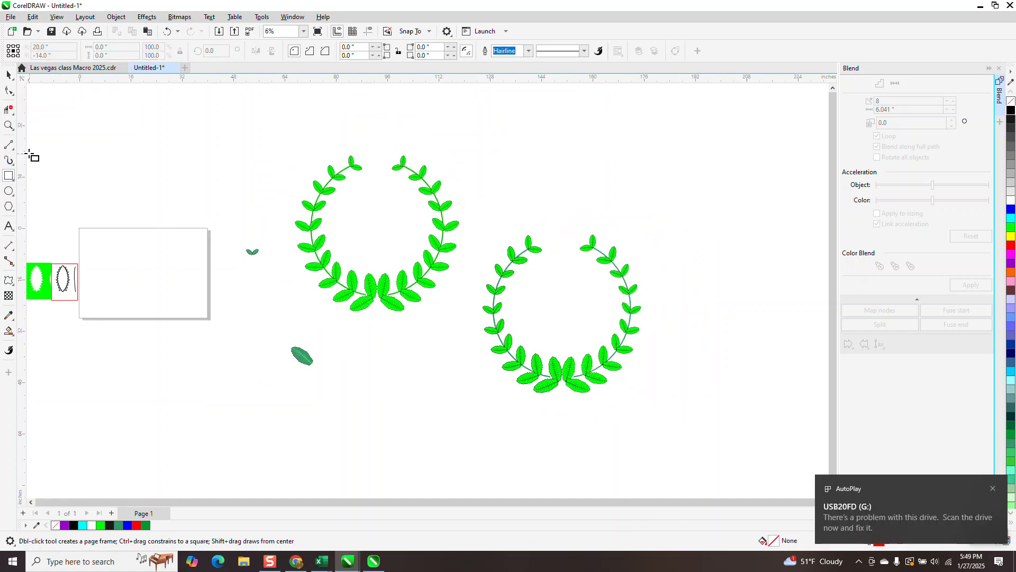
left_click_drag(284, 143, 469, 332)
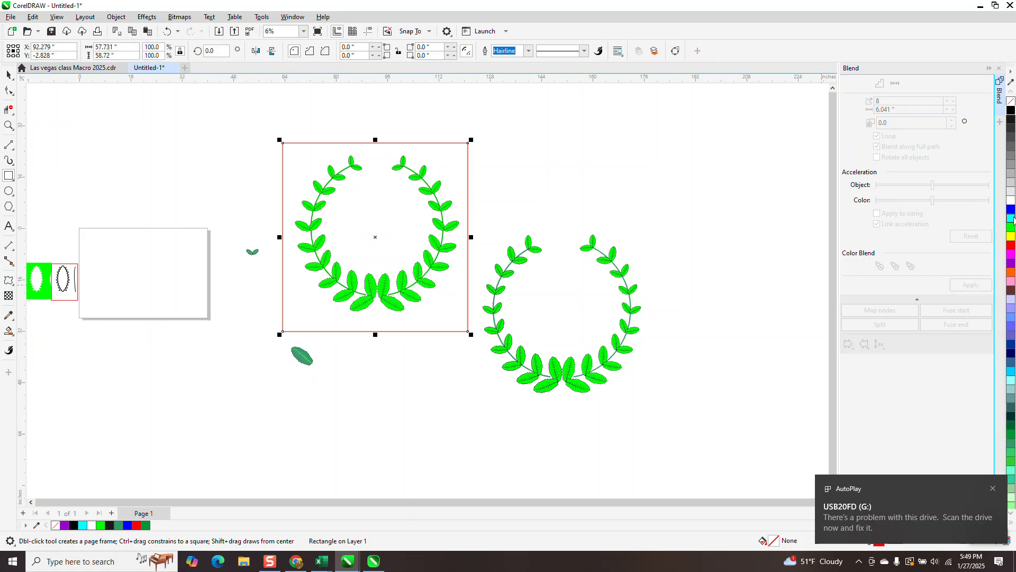
left_click(1011, 111)
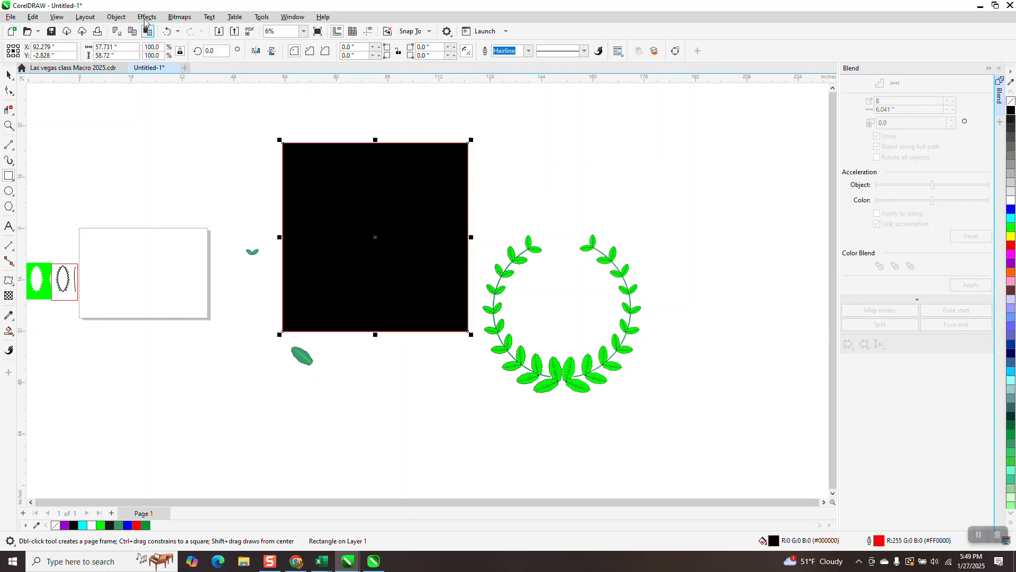
left_click(116, 16)
mouse_move(146, 189)
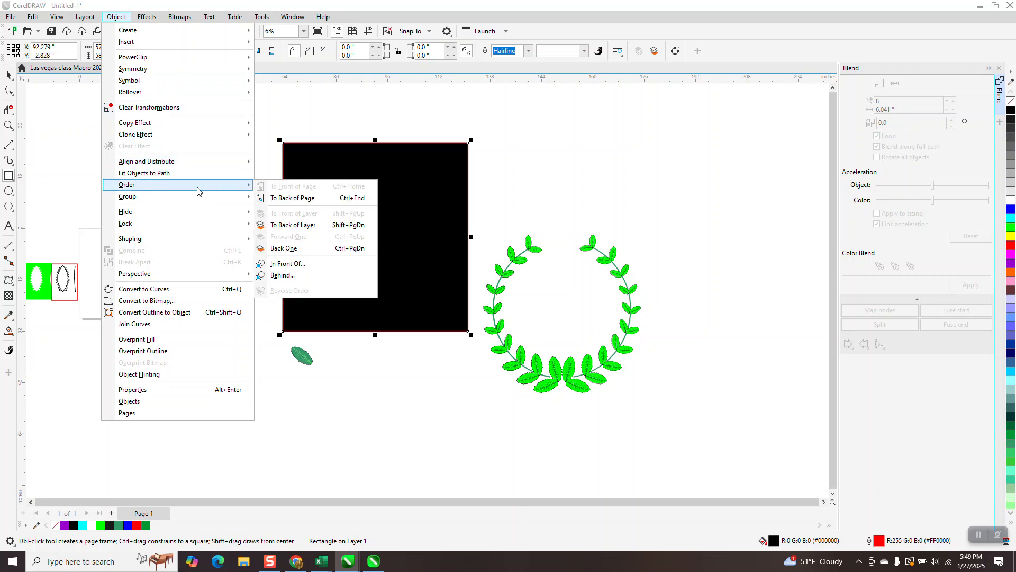
left_click(268, 195)
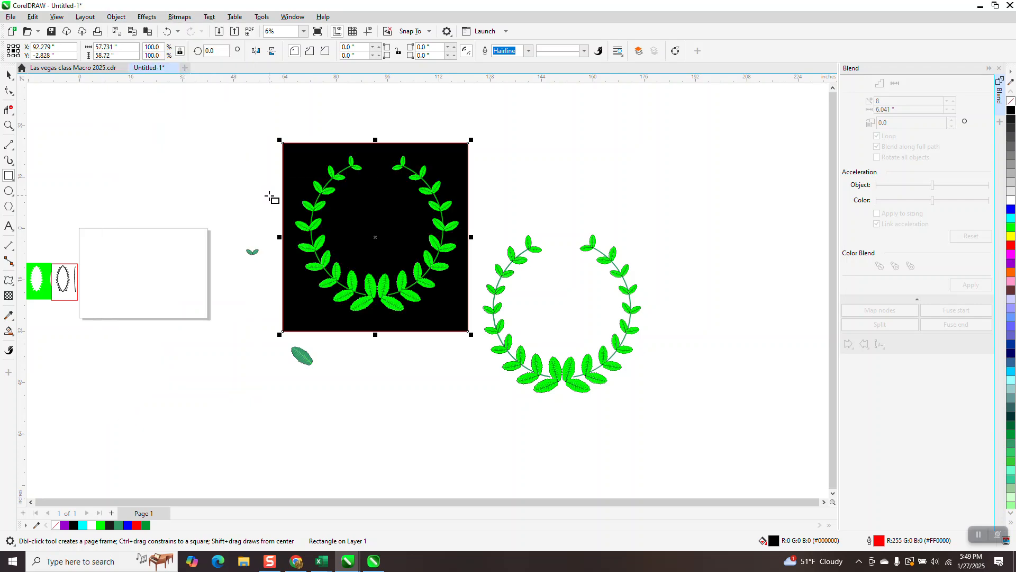
- Shift the mirrored branch slightly left, to about X 105.23 and Y -1.682, so the bottom leaves meet
left_click(9, 125)
left_click_drag(328, 262, 470, 329)
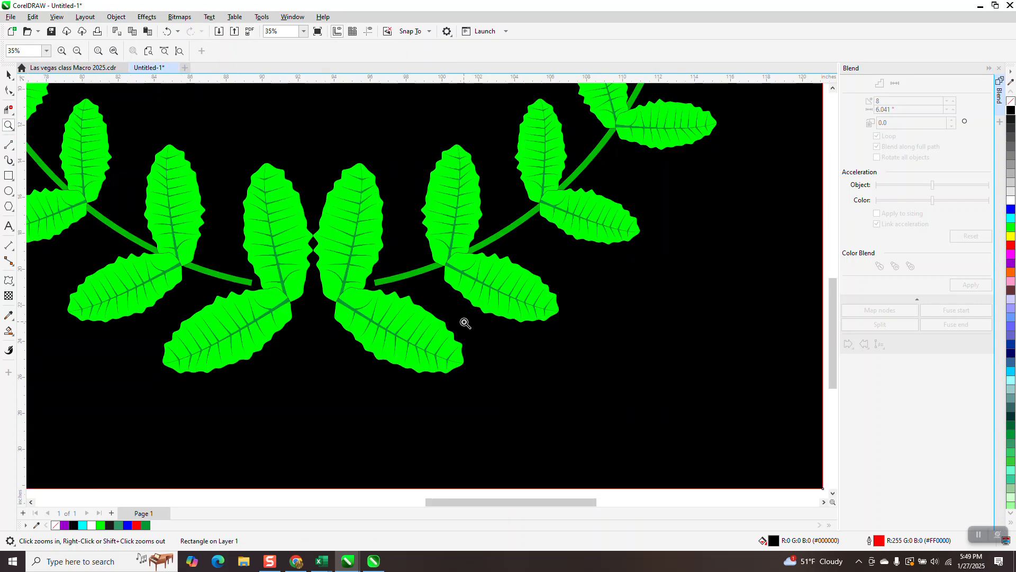
left_click(8, 75)
left_click(381, 284)
left_click_drag(381, 284, 375, 285)
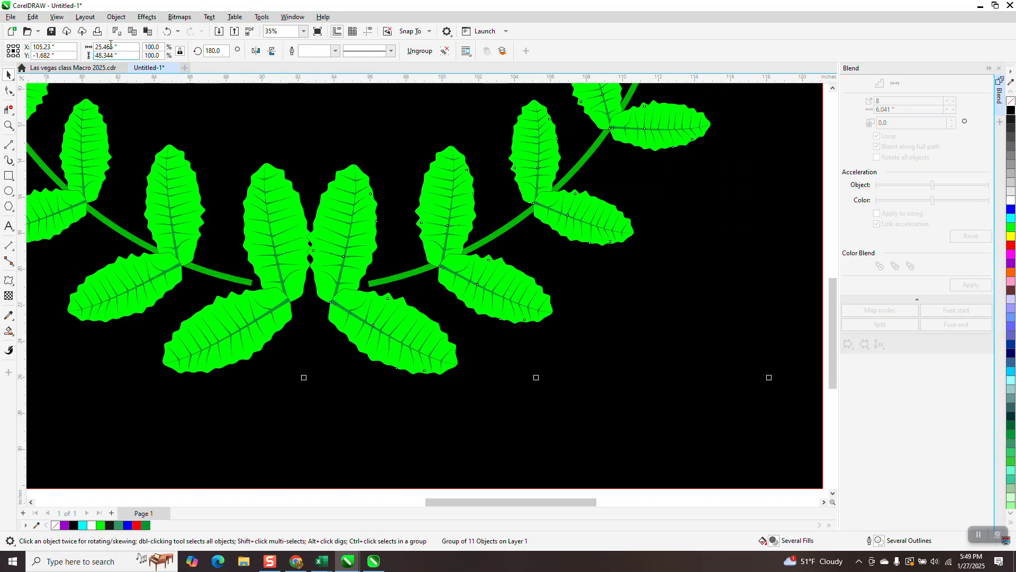
- Ungroup the mirrored branch and move its stem to about X 102.84, Y -1.533 so it reaches the bottom leaf pair
left_click(116, 16)
mouse_move(176, 204)
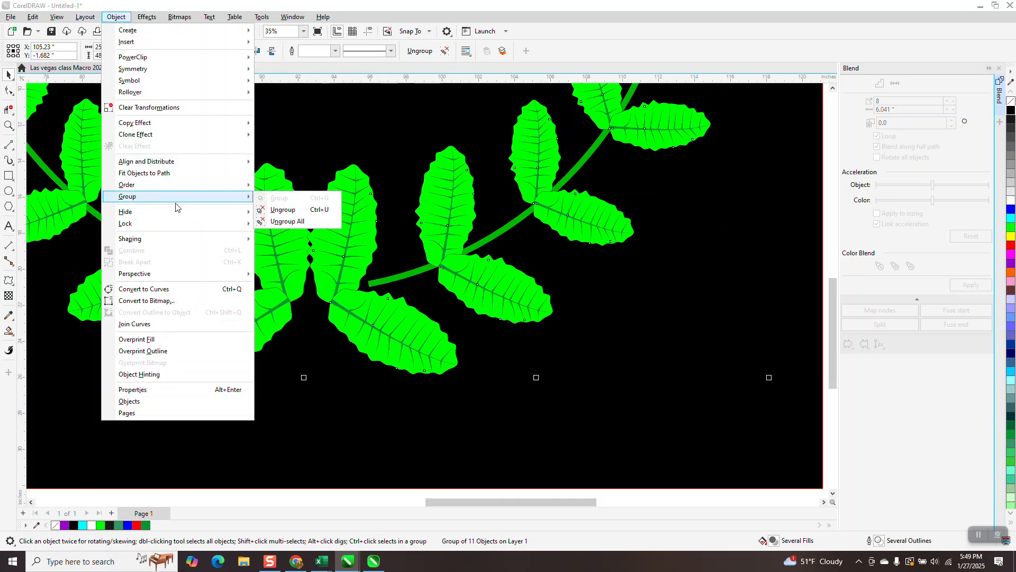
left_click(270, 210)
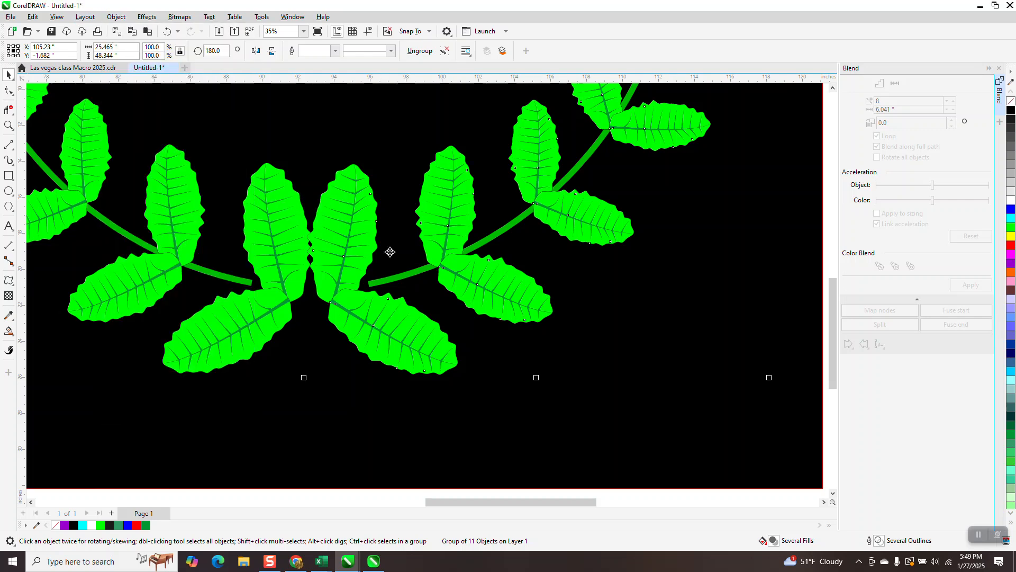
left_click(411, 492)
left_click_drag(383, 283, 355, 299)
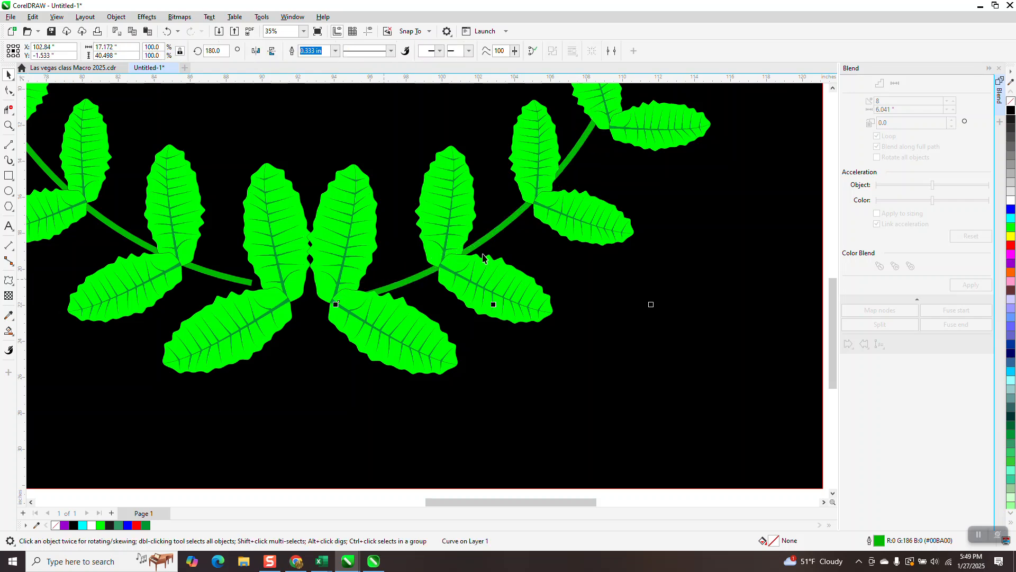
- Sketch a freehand curve about 8.7 by 16.1 in in the empty area above the page
scroll(450, 286, "down", 1)
scroll(290, 339, "down", 4)
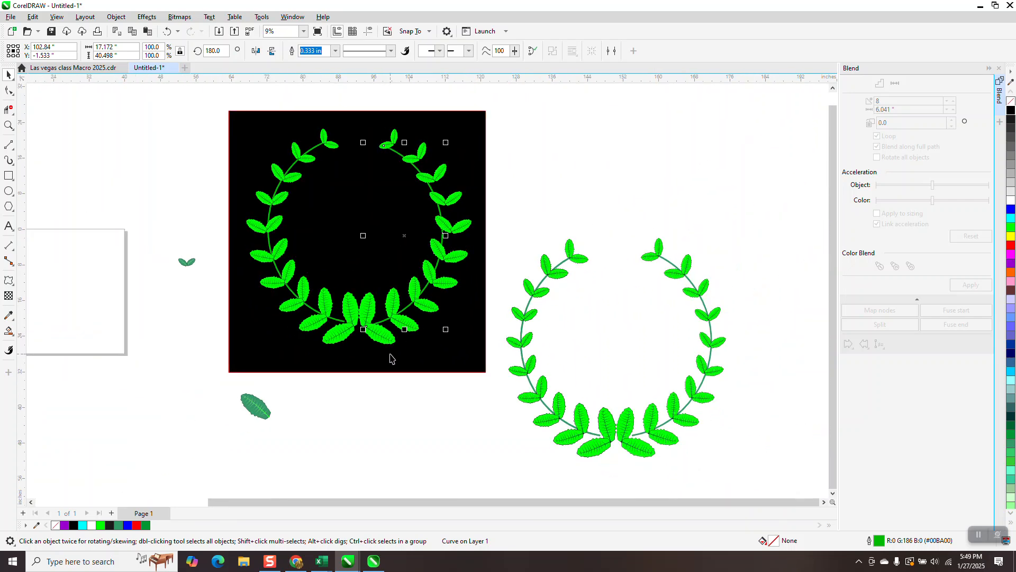
left_click_drag(162, 242, 211, 280)
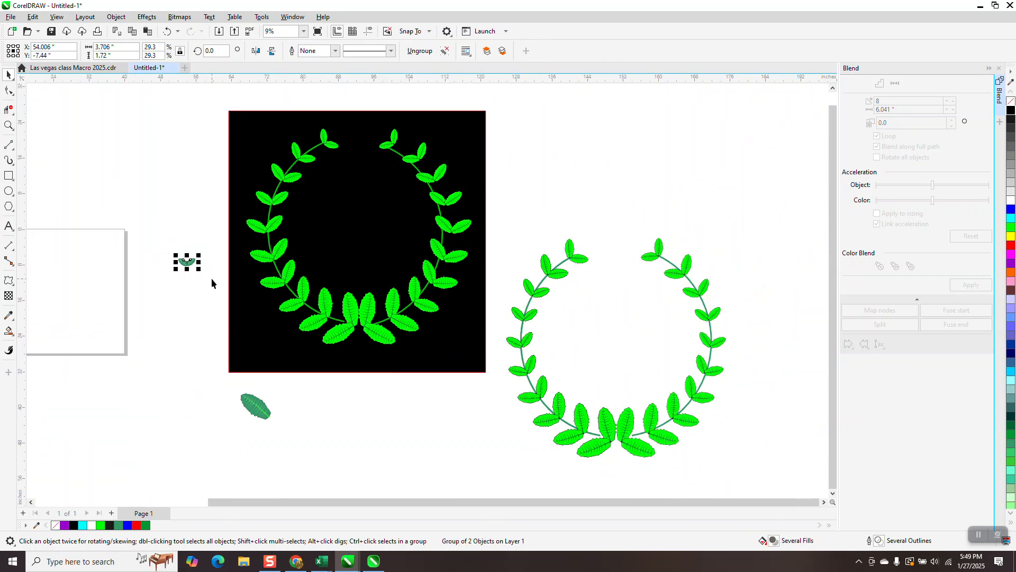
left_click(15, 150)
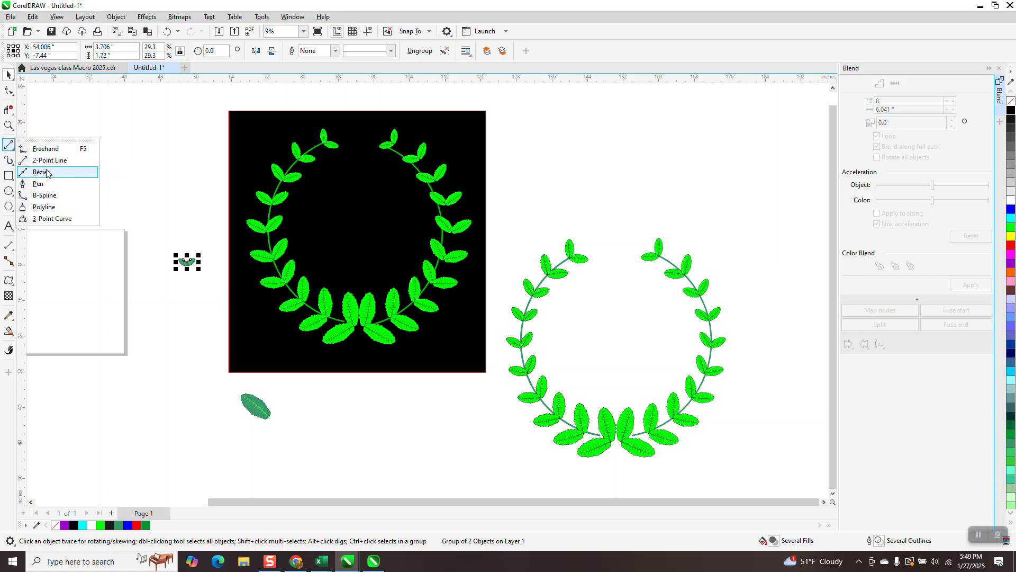
left_click(49, 149)
mouse_move(159, 121)
left_mouse_down()
mouse_move(119, 154)
mouse_move(140, 193)
left_mouse_up()
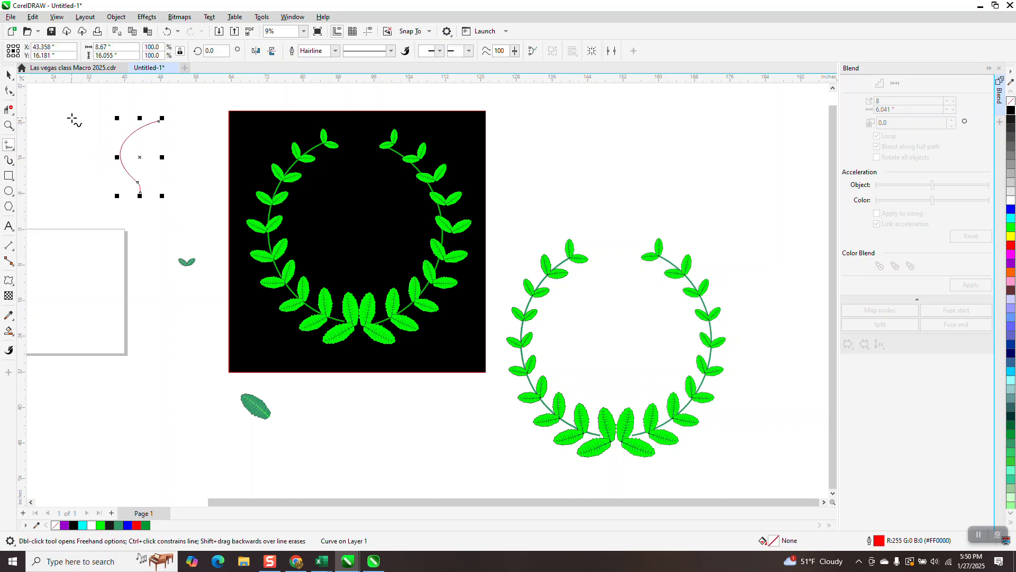
- Try a tapered Artistic Media preset stroke on the freehand curve above the page and adjust its stroke width
left_click(14, 166)
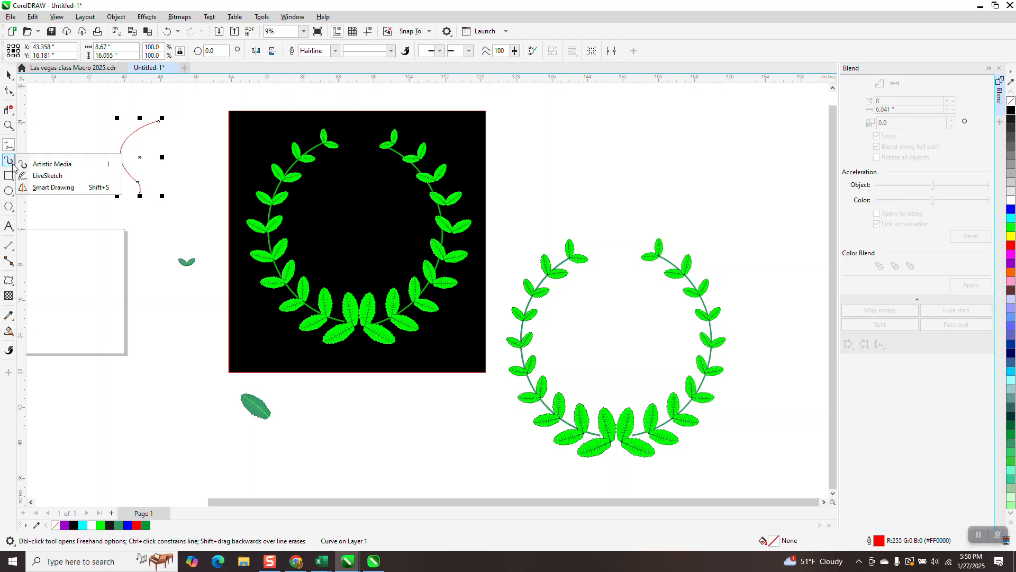
left_click(42, 163)
left_click(146, 50)
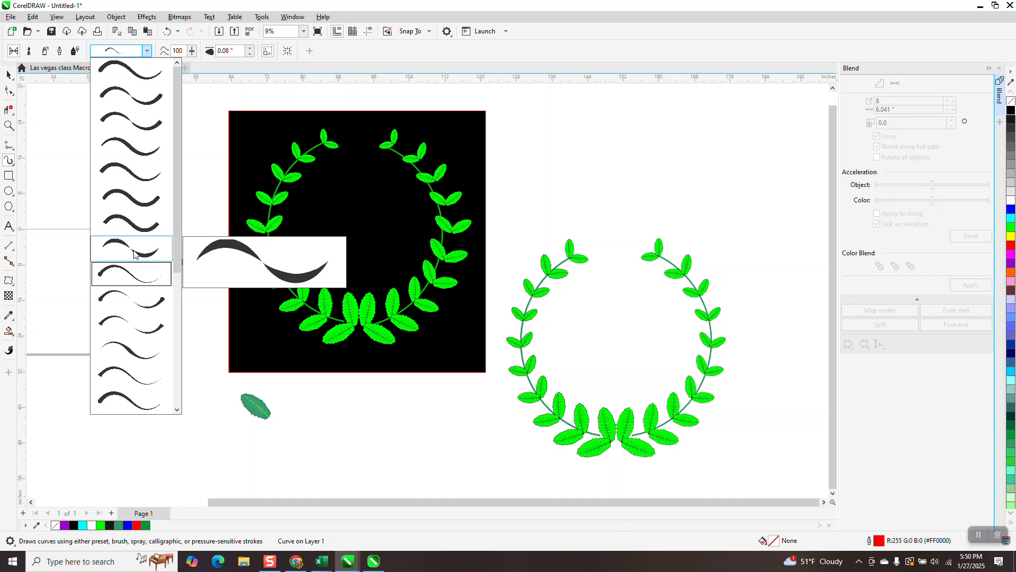
left_click(133, 274)
left_click(134, 137)
left_click(252, 54)
left_click(250, 48)
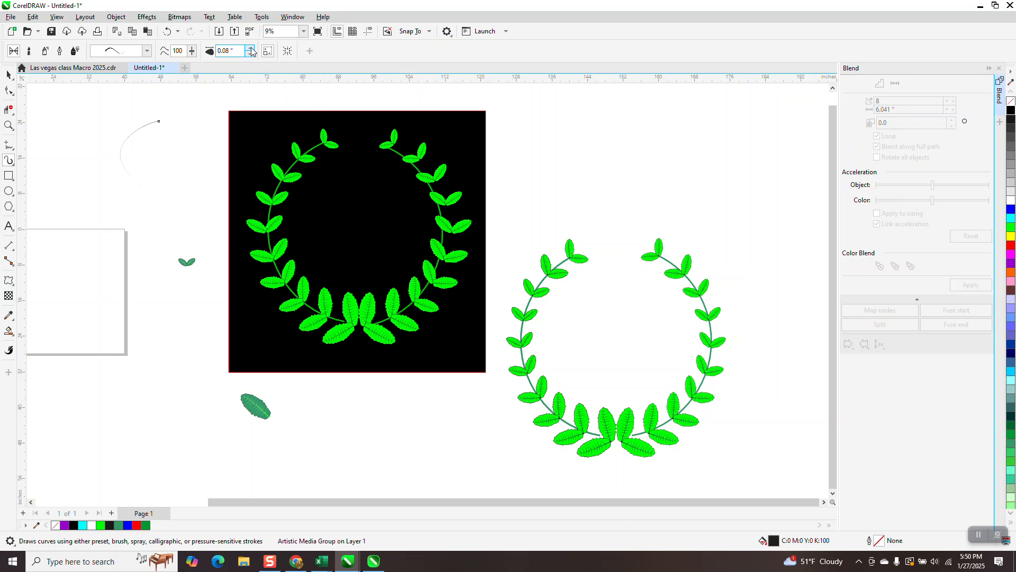
left_click(251, 47)
- Undo the artistic stroke and delete the freehand curve above the page
left_click(168, 33)
left_click(9, 74)
key("Delete")
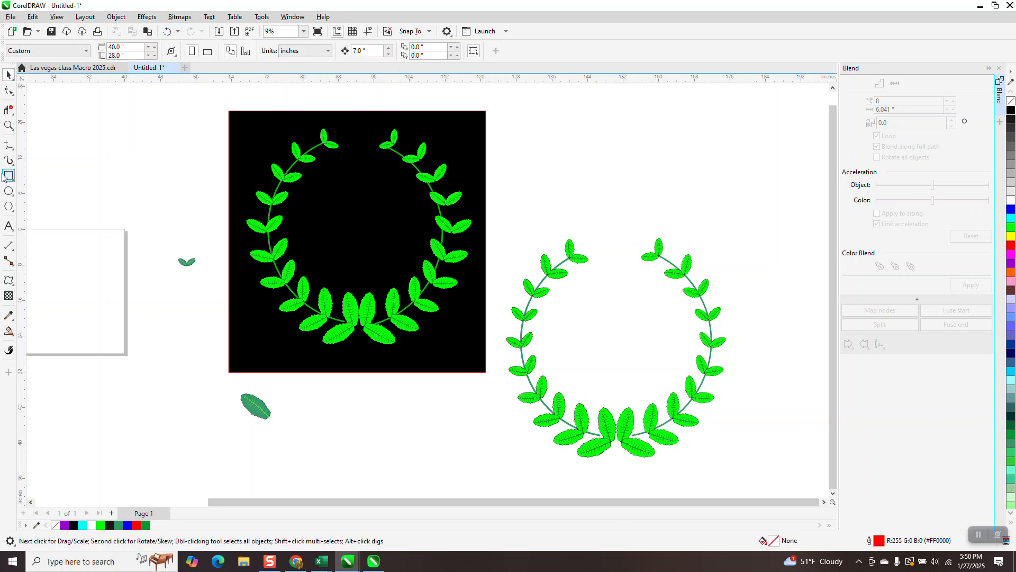
- Draw a 3-Point Curve arc about 13.3 by 14.9 in in the empty area above the page
left_click(14, 153)
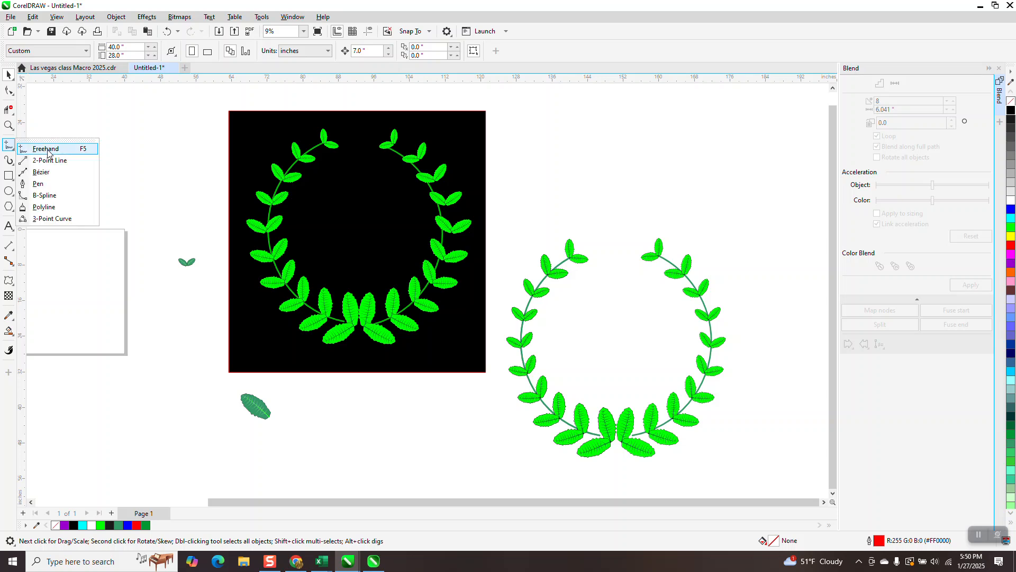
left_click(79, 218)
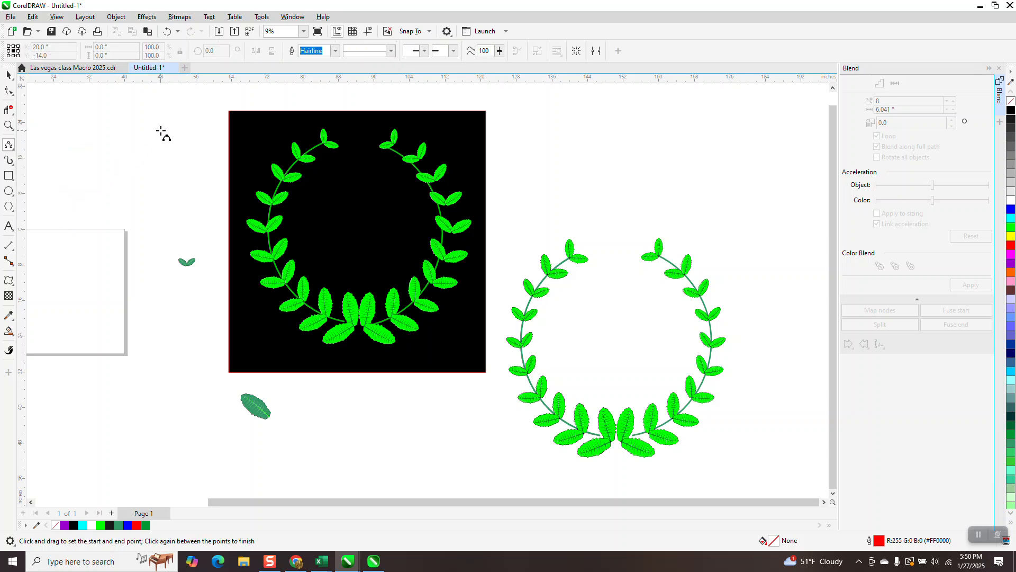
left_click_drag(163, 128, 103, 193)
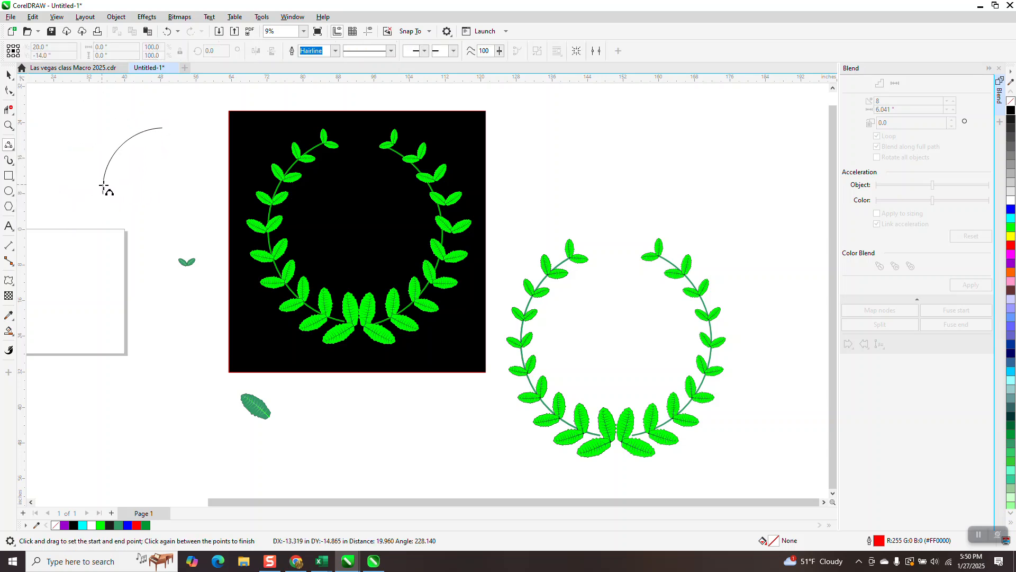
left_click(105, 181)
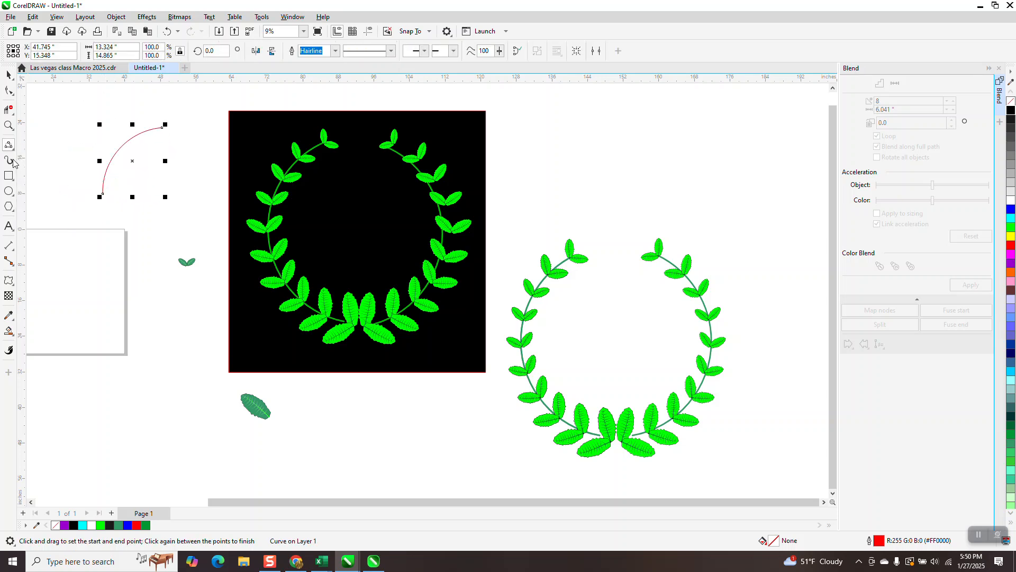
- Apply the tapered Artistic Media preset stroke to the arc
left_click(16, 162)
left_click(41, 165)
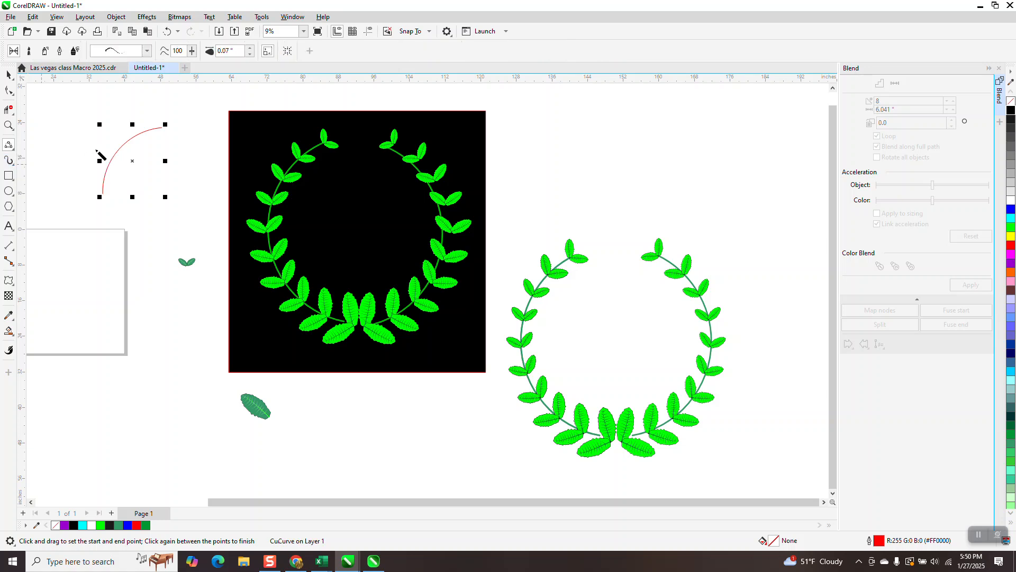
left_click(125, 151)
left_click(126, 144)
- Set the arc's artistic stroke width to 1.5 in
left_click(251, 49)
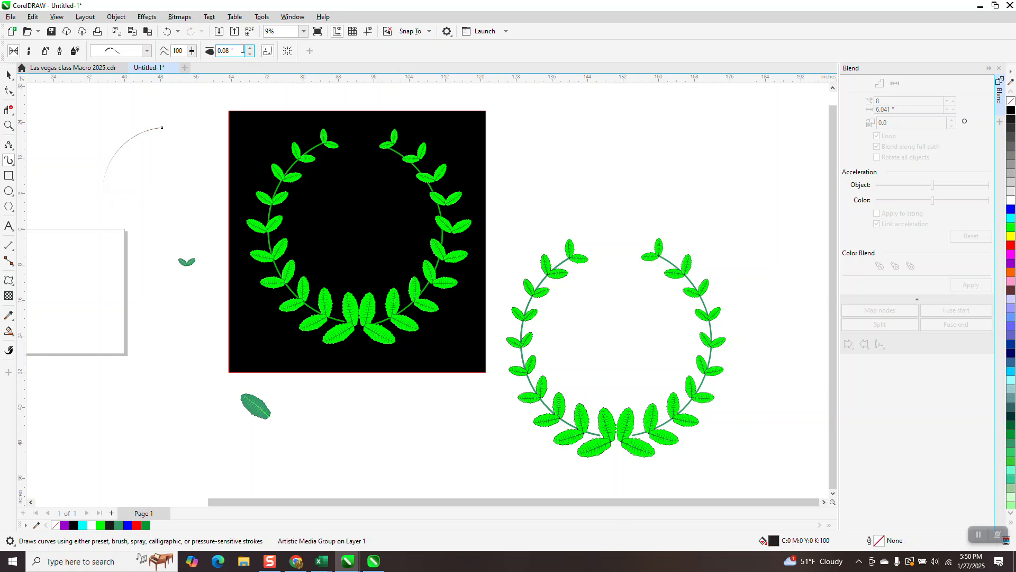
double_click(235, 51)
type("1")
key("Return")
type("1")
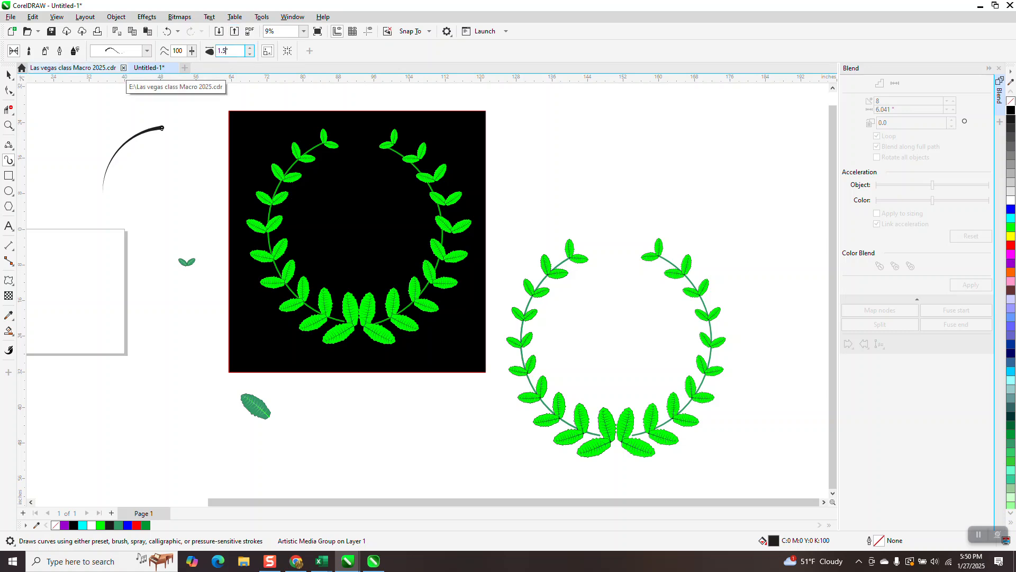
type(".5")
key("Return")
- Remove the fill from the tapered artistic stroke and give it a black hairline outline
left_click(9, 75)
left_click_drag(88, 100, 222, 211)
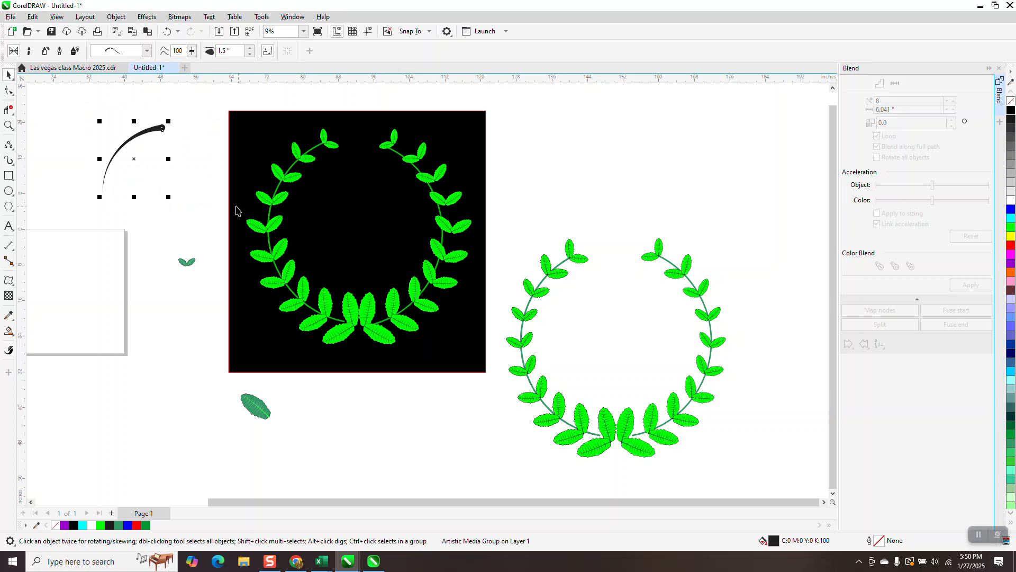
left_click(9, 125)
left_click_drag(93, 107, 222, 206)
left_click(8, 75)
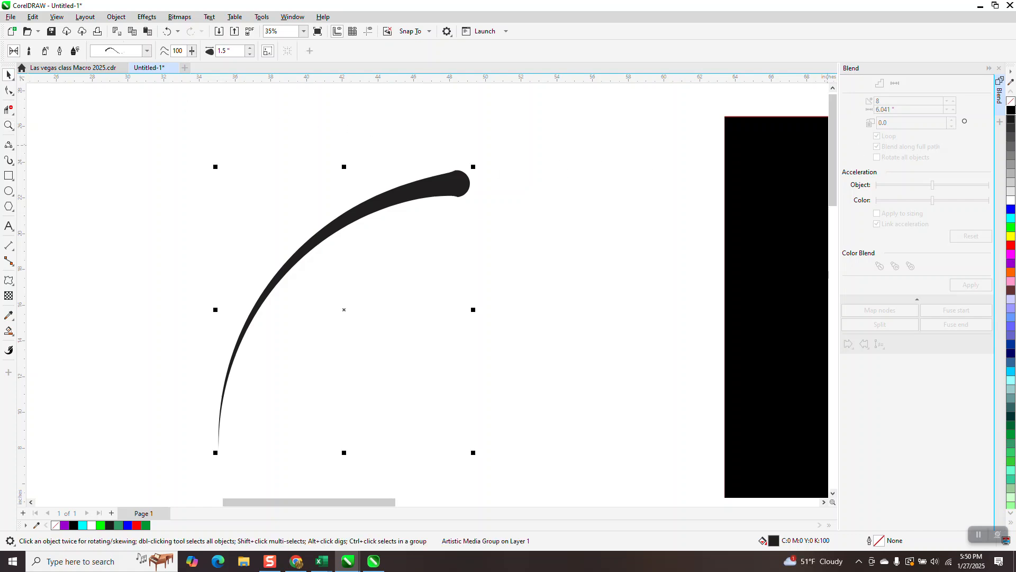
left_click(1012, 102)
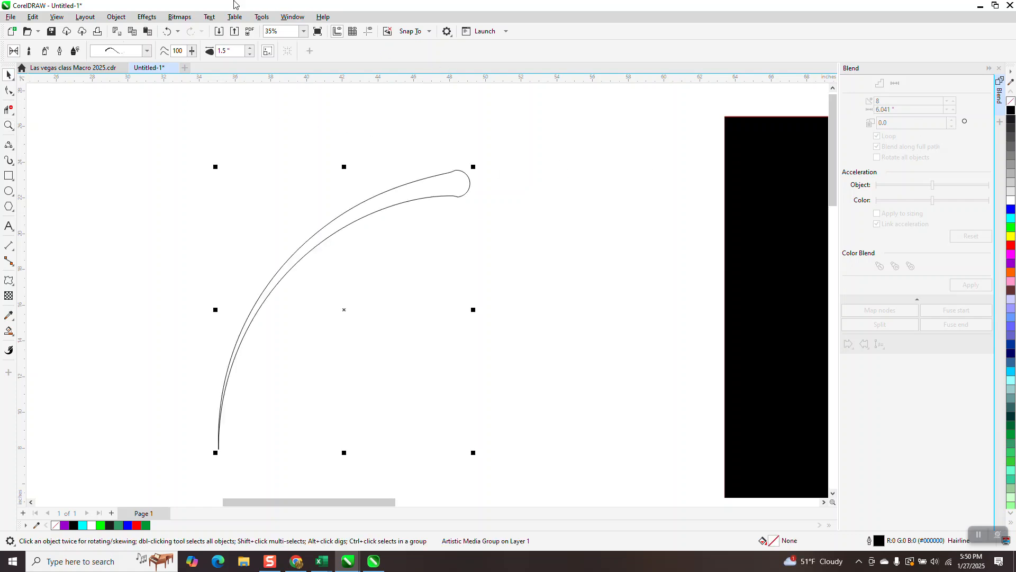
- Break the artistic media group apart and delete the centre curve inside the tapered outline
left_click(116, 17)
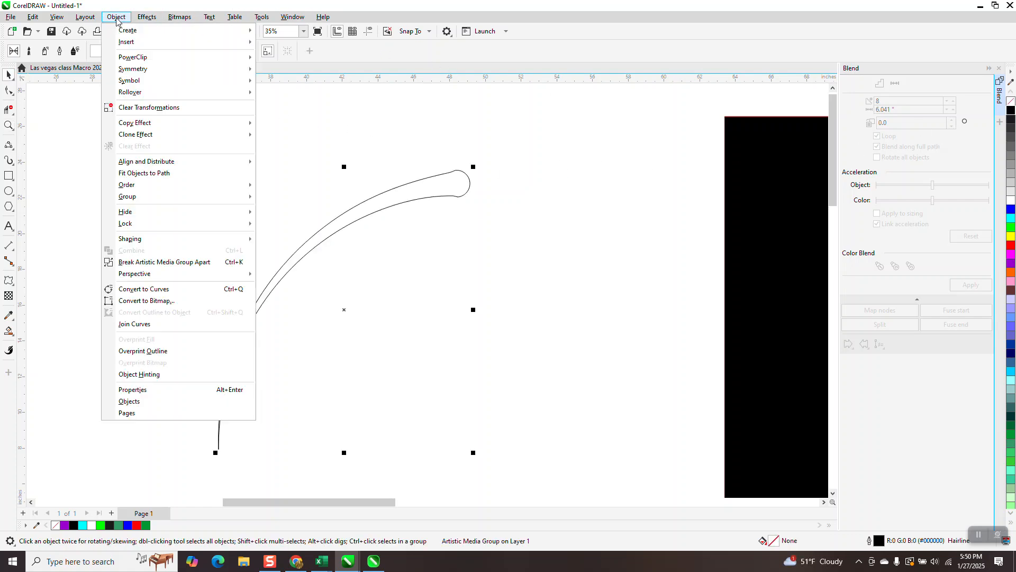
left_click(173, 262)
left_click(476, 192)
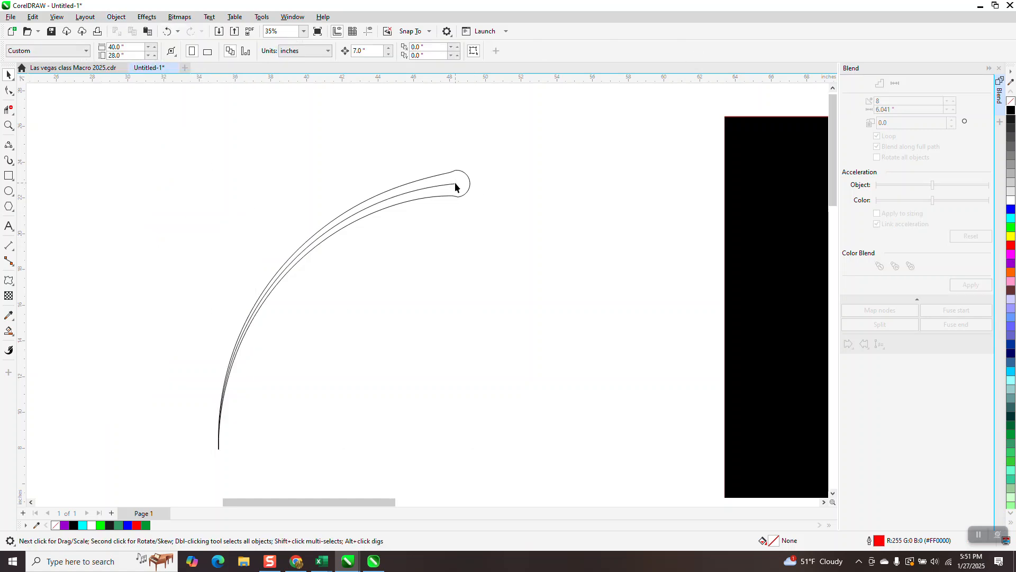
left_click(455, 183)
key("Delete")
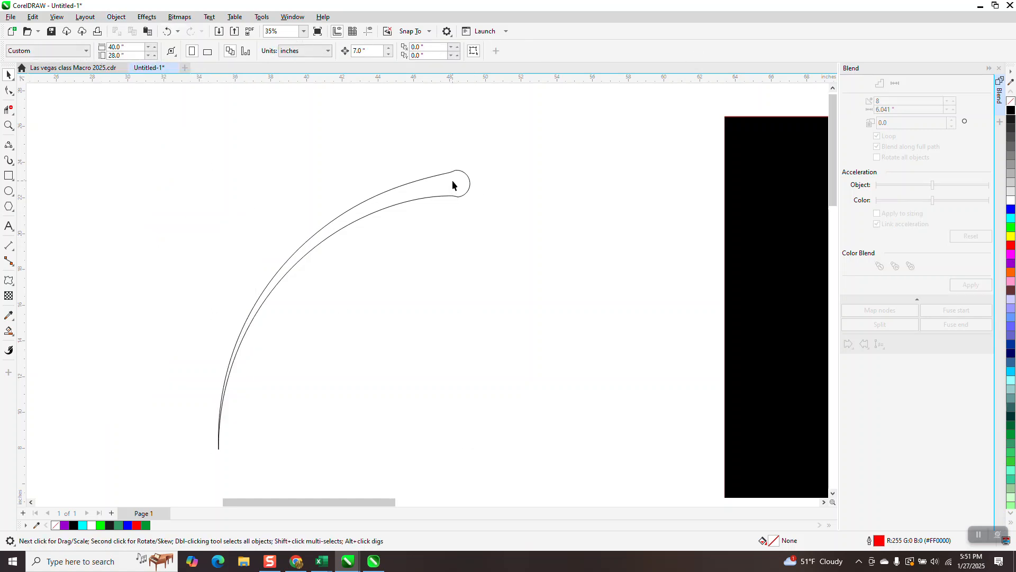
- Move the tapered outline to about X 30.35, Y 17.44 in and rotate it to about 174.7 degrees
scroll(454, 181, "down", 4)
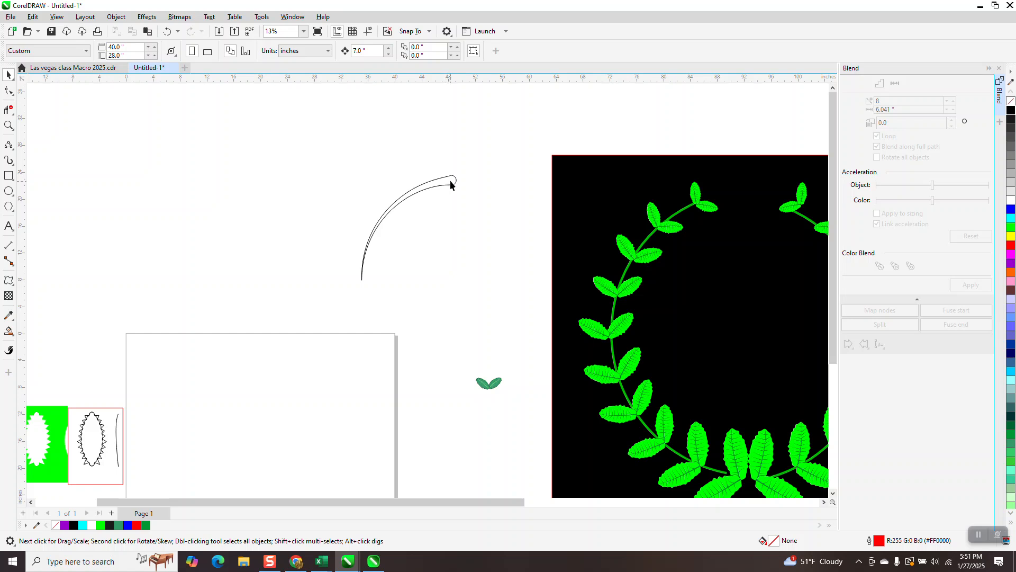
scroll(449, 179, "down", 1)
left_click_drag(443, 180, 338, 228)
left_click(389, 170)
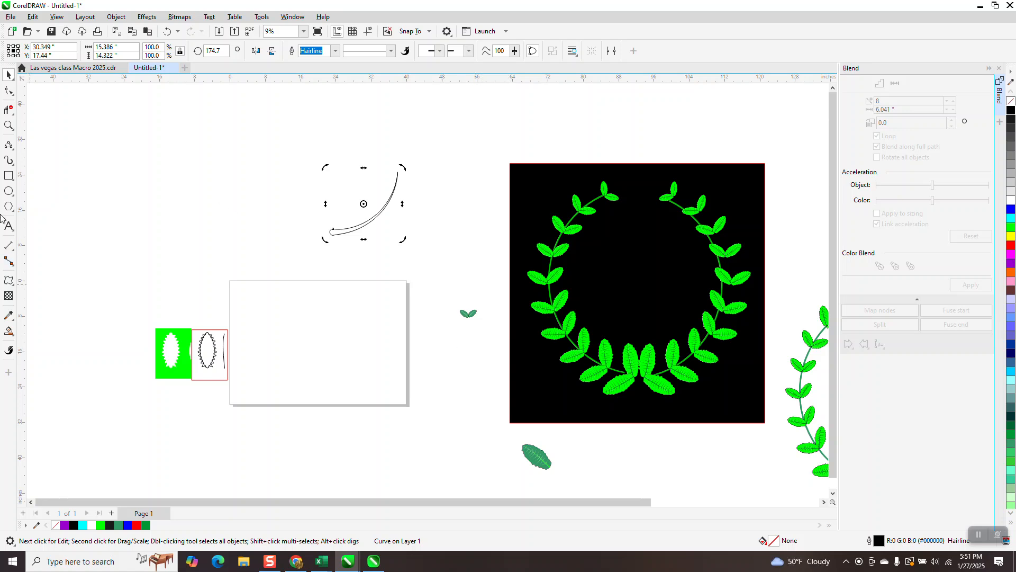
- Examine the tapered veins of the single dark green leaf and the leaves of the wreath on the black background
left_click(8, 126)
left_click_drag(504, 438, 572, 481)
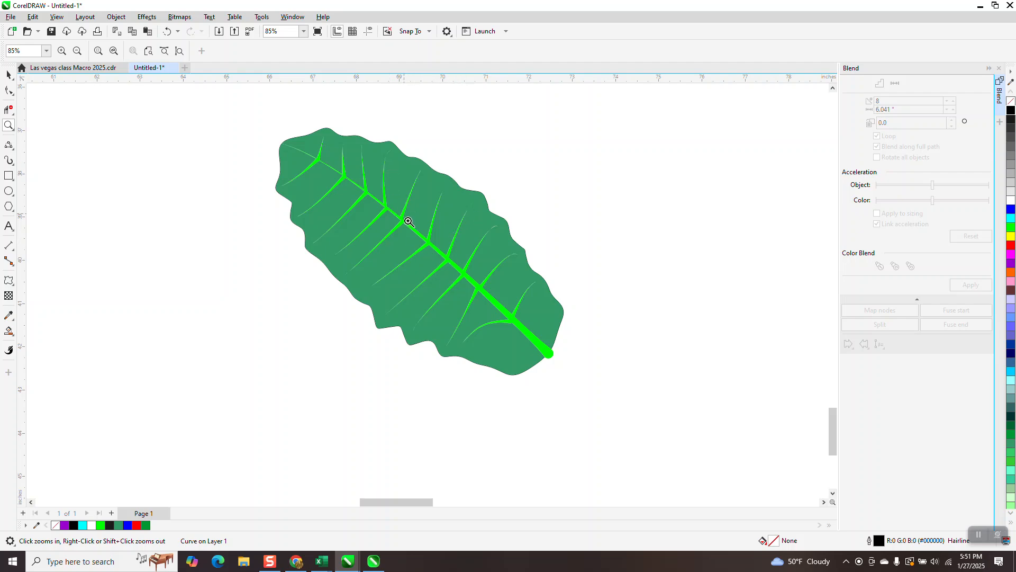
right_click(466, 306)
right_click(486, 316)
right_click(479, 299)
left_click_drag(468, 134, 626, 273)
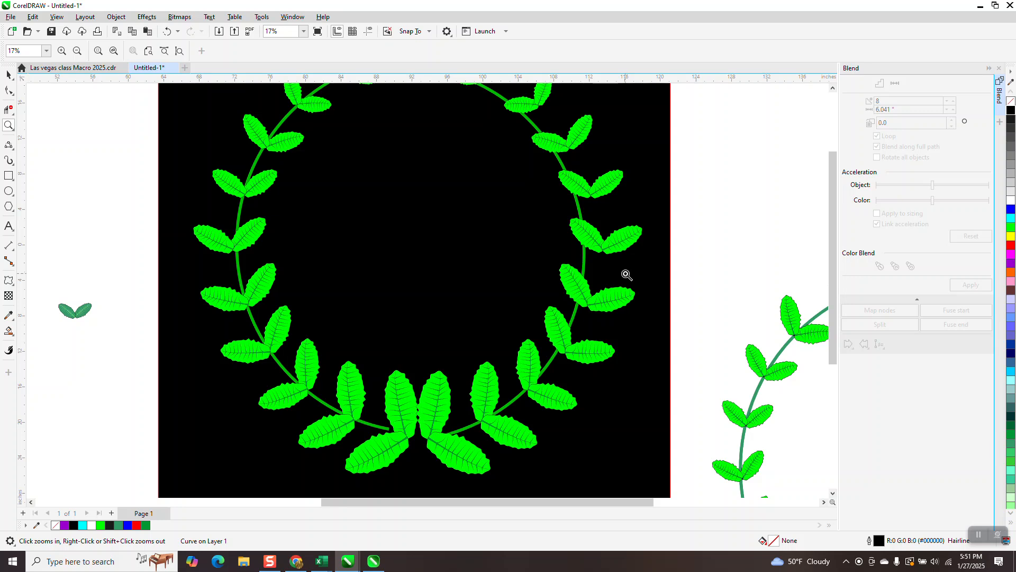